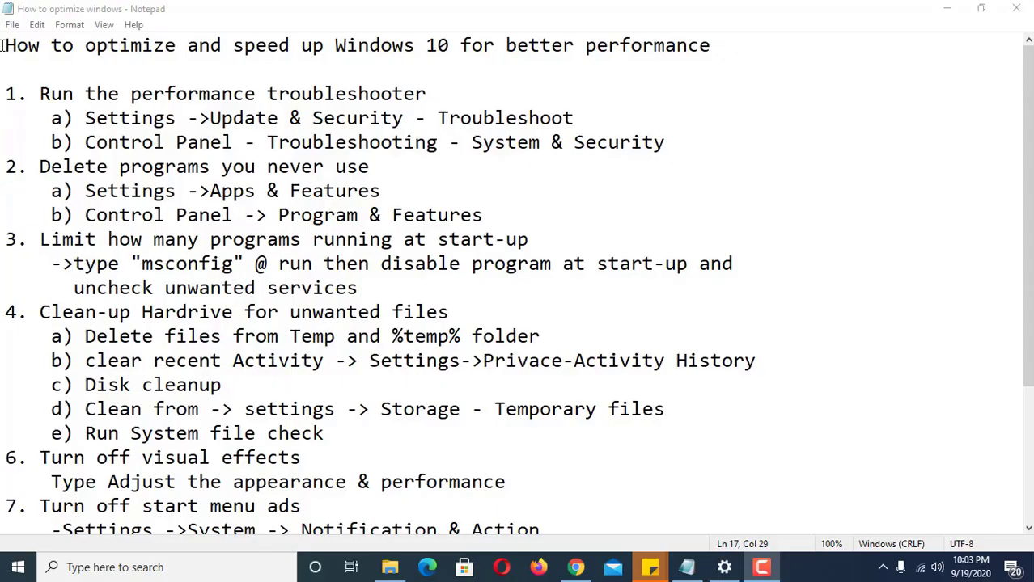
- Review the notes' title and item 1 on running the performance troubleshooter, highlighting the Settings and Control Panel routes
{"action": "left_click_drag", "start_coordinate": [4, 44], "coordinate": [434, 63]}
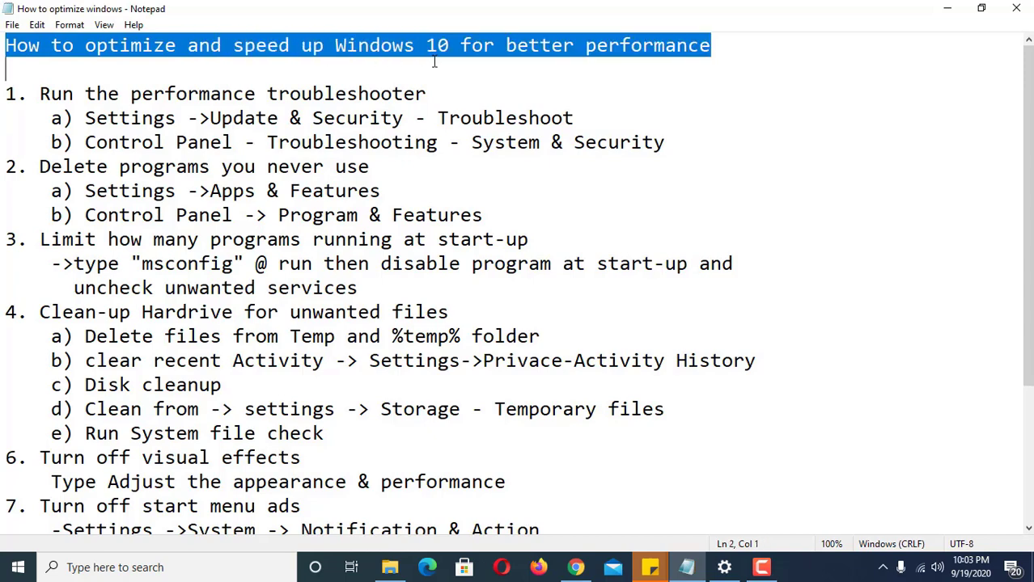
{"action": "left_click", "coordinate": [522, 89]}
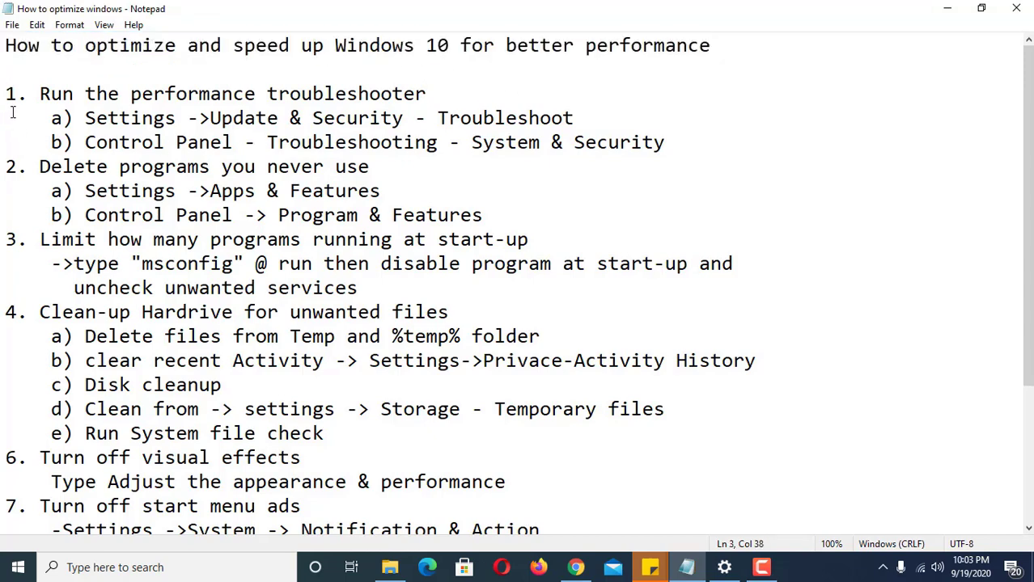
{"action": "left_click_drag", "start_coordinate": [6, 93], "coordinate": [149, 193]}
{"action": "scroll", "coordinate": [195, 279], "scroll_direction": "up", "scroll_amount": 3}
{"action": "left_click_drag", "start_coordinate": [6, 45], "coordinate": [199, 46]}
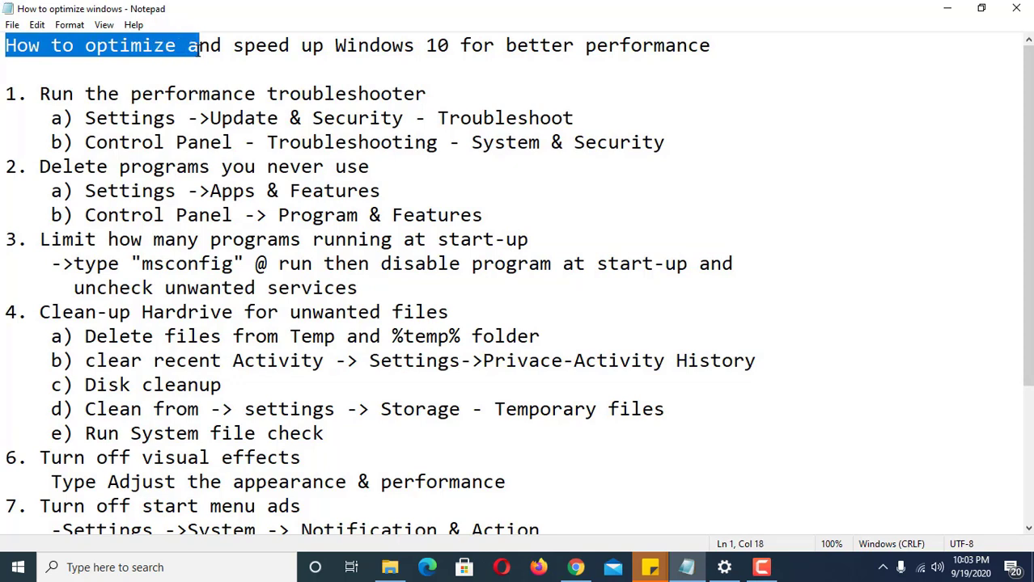
{"action": "left_click", "coordinate": [183, 94]}
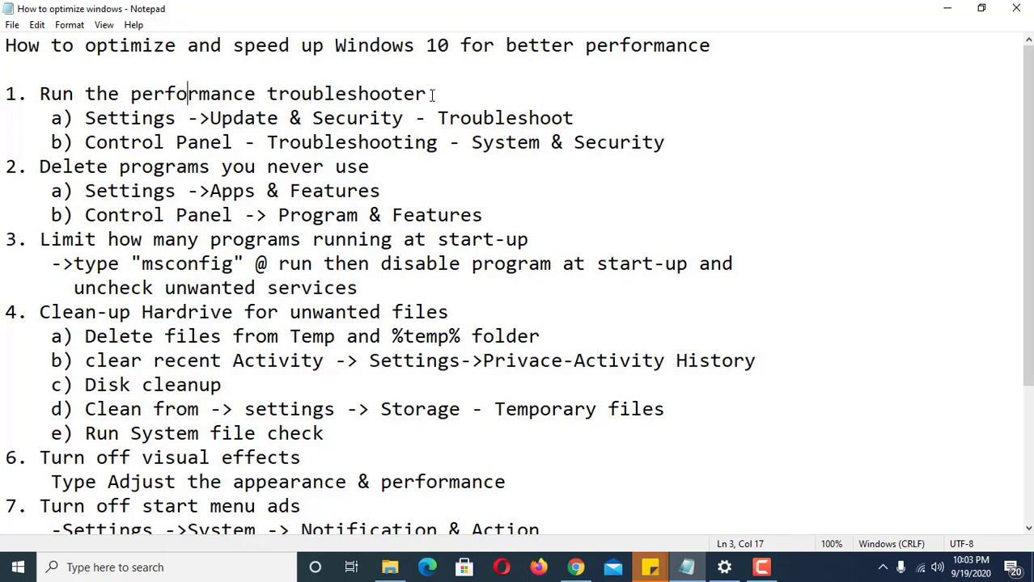
{"action": "left_click_drag", "start_coordinate": [87, 118], "coordinate": [178, 118]}
{"action": "left_click_drag", "start_coordinate": [86, 143], "coordinate": [235, 143]}
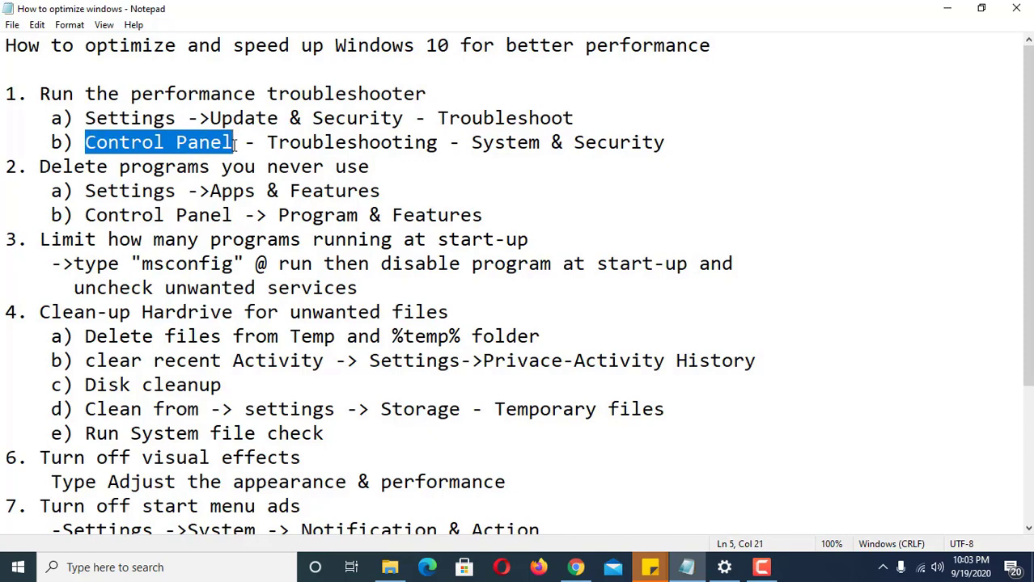
- Open the Troubleshoot page under Update & Security in Windows Settings
{"action": "left_click", "coordinate": [16, 566]}
{"action": "left_click", "coordinate": [18, 498]}
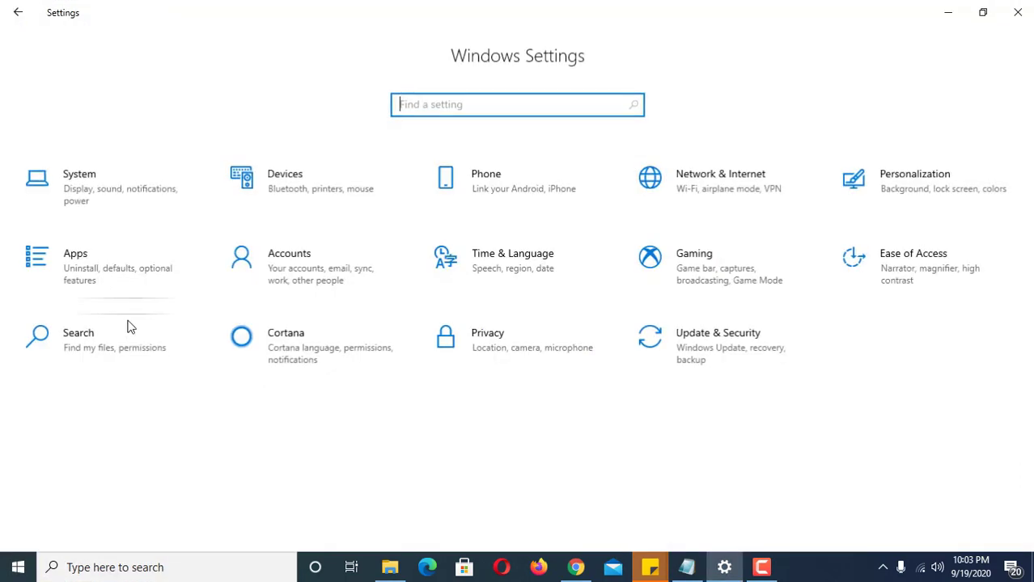
{"action": "left_click", "coordinate": [732, 346]}
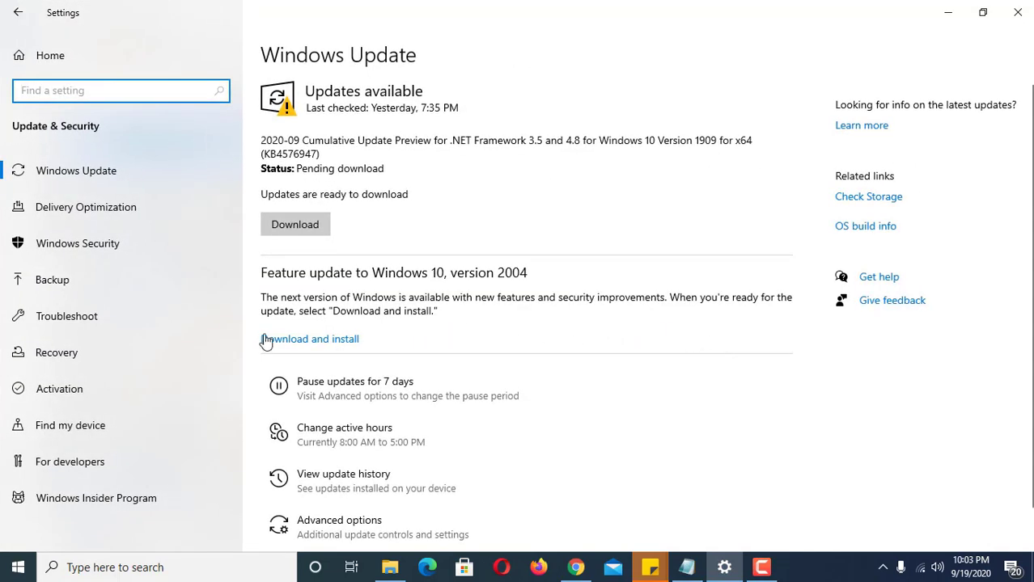
{"action": "left_click", "coordinate": [71, 322]}
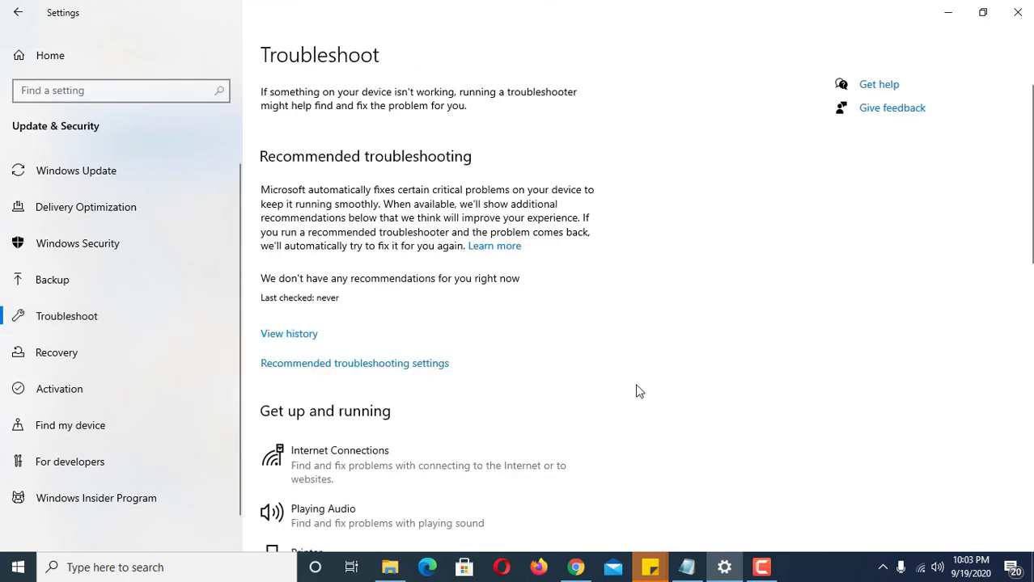
- Look through the available troubleshooters under Get up and running and Find and fix other problems
{"action": "scroll", "coordinate": [638, 393], "scroll_direction": "down", "scroll_amount": 3}
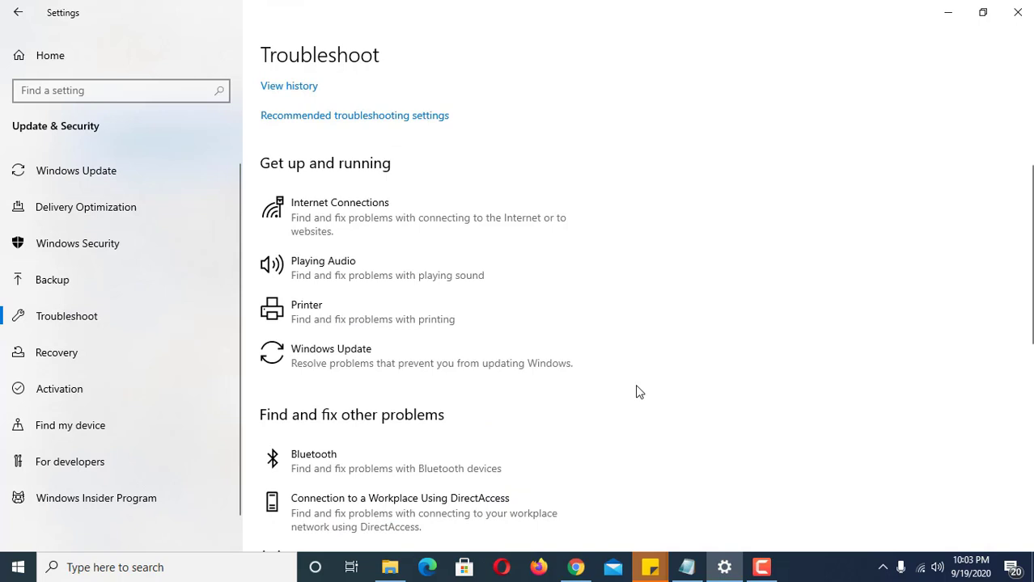
{"action": "scroll", "coordinate": [638, 392], "scroll_direction": "down", "scroll_amount": 2}
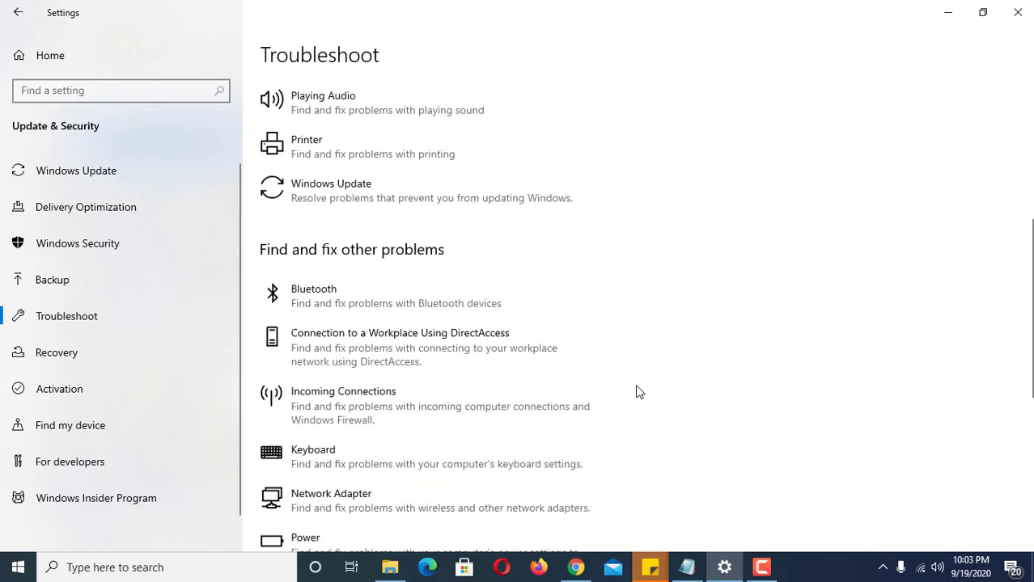
{"action": "scroll", "coordinate": [638, 392], "scroll_direction": "down", "scroll_amount": 1}
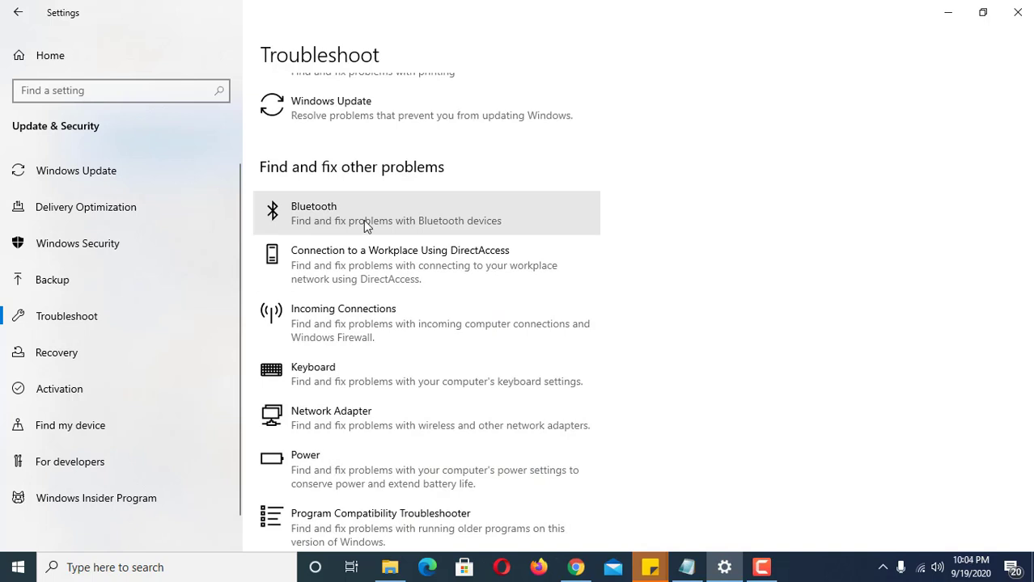
{"action": "scroll", "coordinate": [448, 400], "scroll_direction": "down", "scroll_amount": 1}
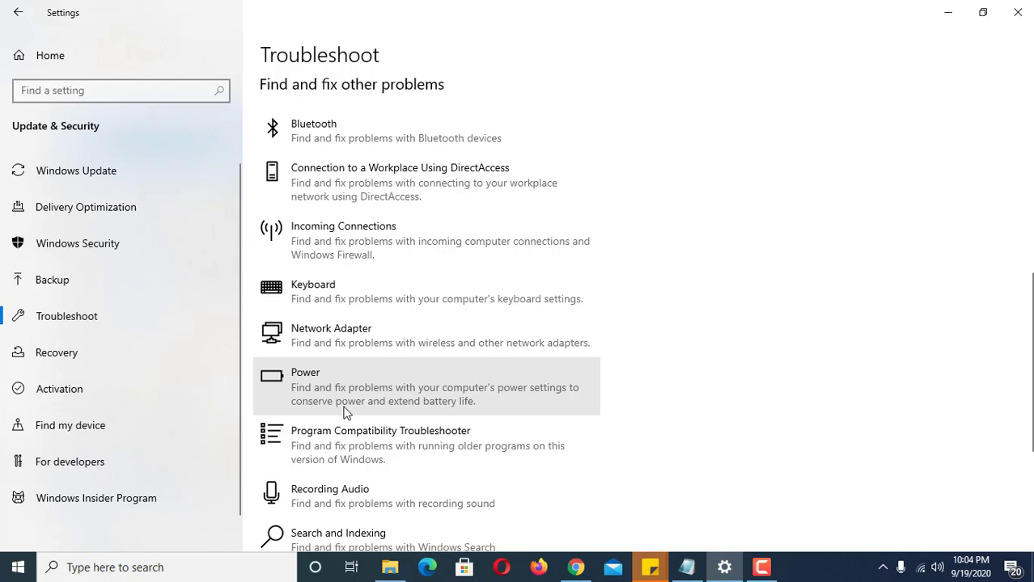
{"action": "scroll", "coordinate": [344, 412], "scroll_direction": "down", "scroll_amount": 2}
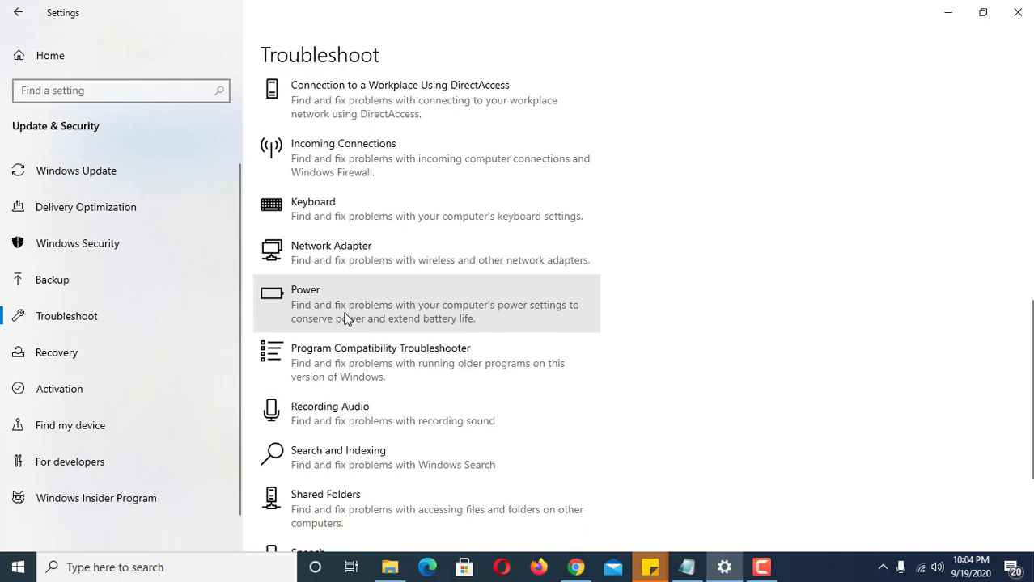
{"action": "scroll", "coordinate": [374, 415], "scroll_direction": "down", "scroll_amount": 5}
{"action": "scroll", "coordinate": [375, 415], "scroll_direction": "up", "scroll_amount": 5}
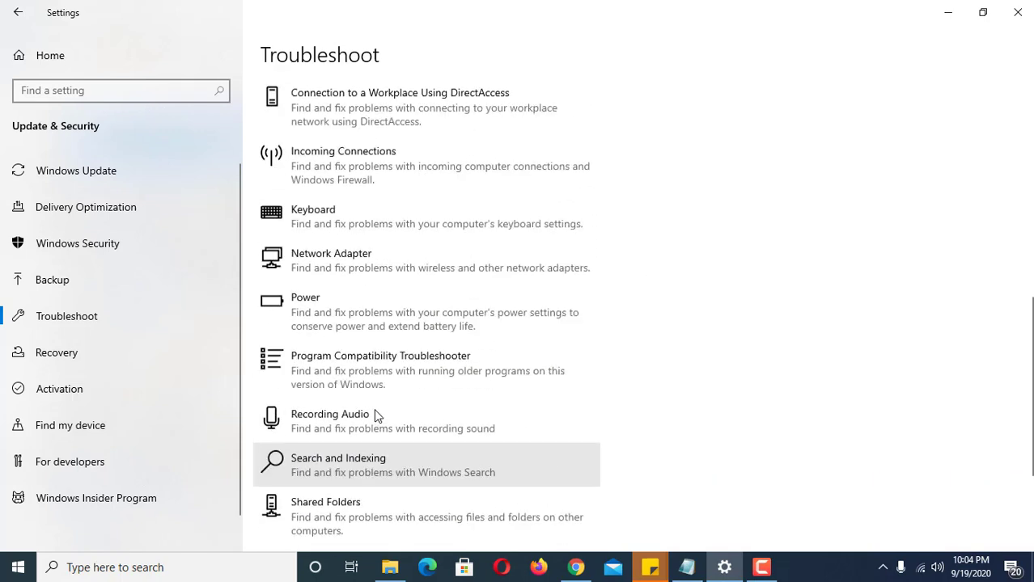
{"action": "scroll", "coordinate": [374, 415], "scroll_direction": "up", "scroll_amount": 8}
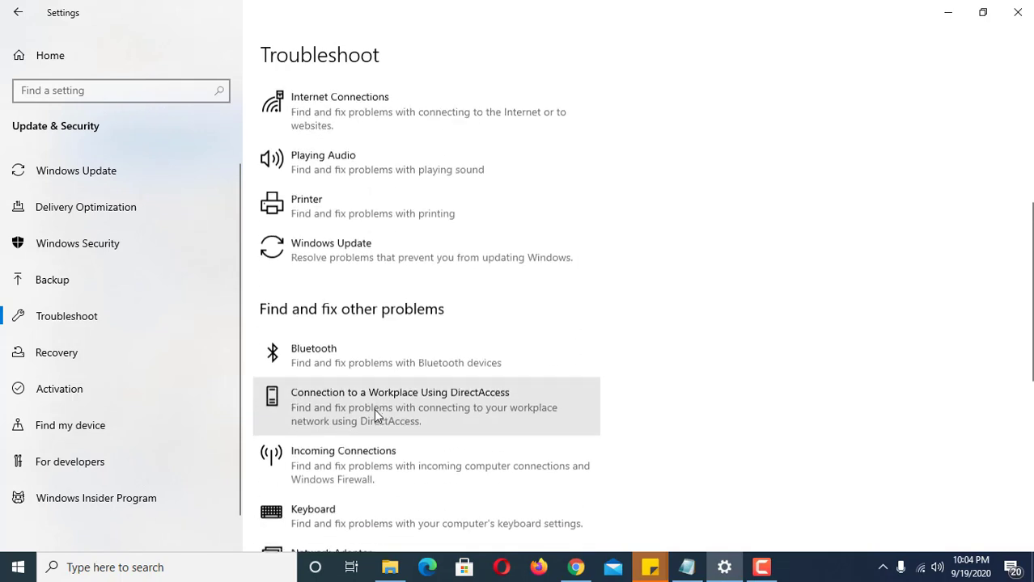
- Expand the Bluetooth troubleshooter and the Internet Connections troubleshooter to show their run options
{"action": "left_click", "coordinate": [327, 364]}
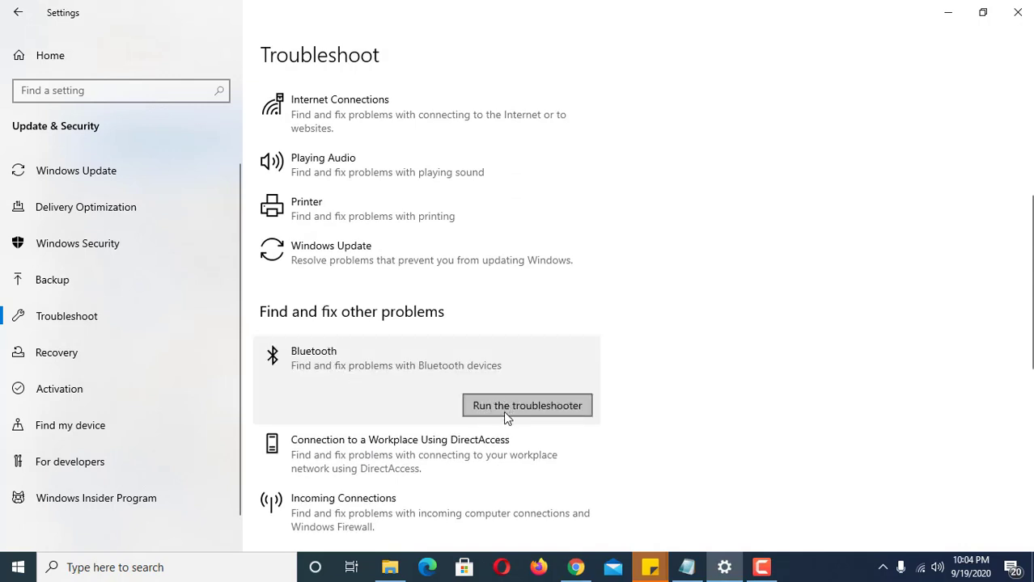
{"action": "scroll", "coordinate": [368, 243], "scroll_direction": "up", "scroll_amount": 2}
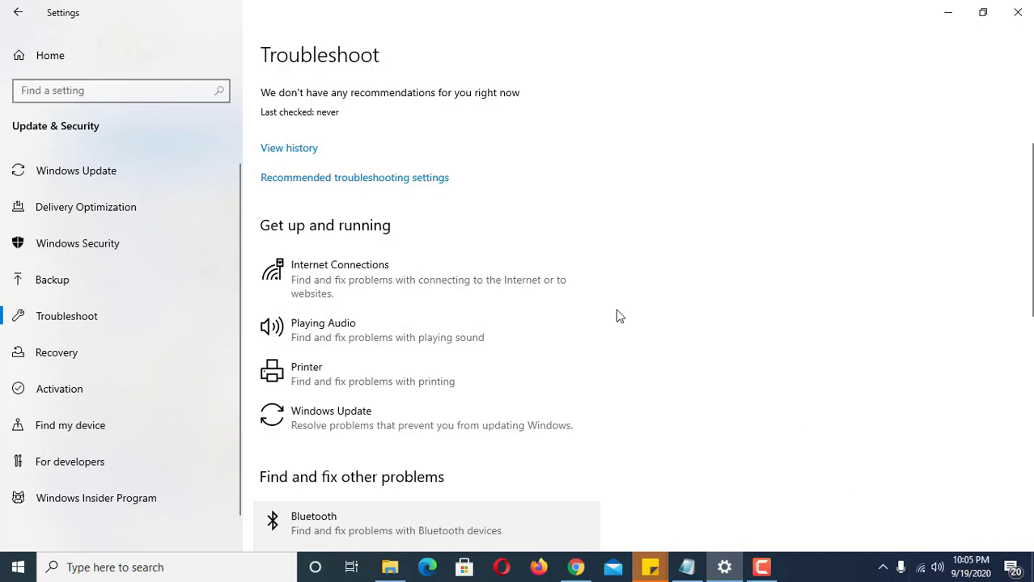
{"action": "left_click", "coordinate": [321, 287]}
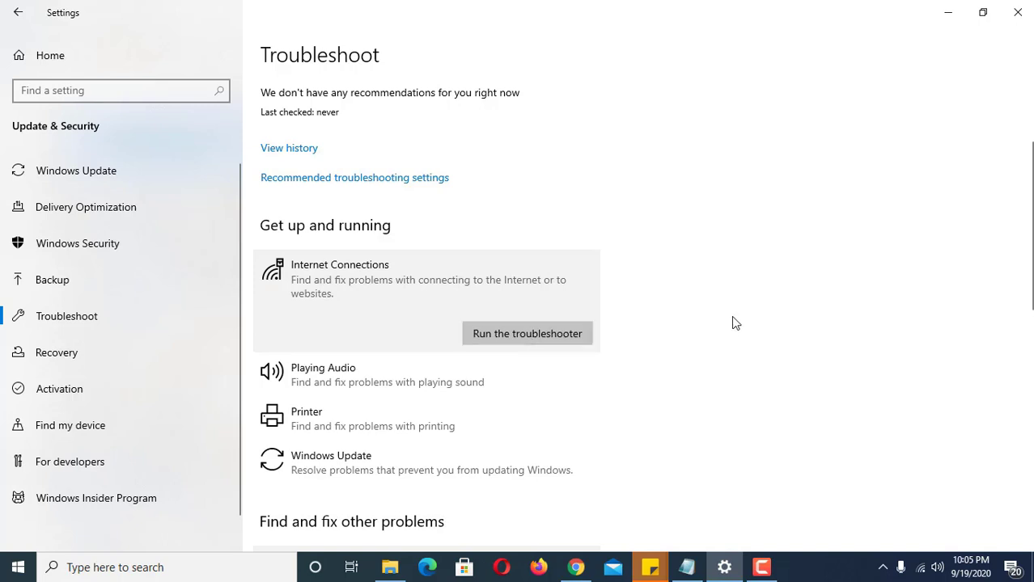
- Switch back to the Notepad notes, and open the Troubleshooting page of Control Panel
{"action": "left_click", "coordinate": [685, 567]}
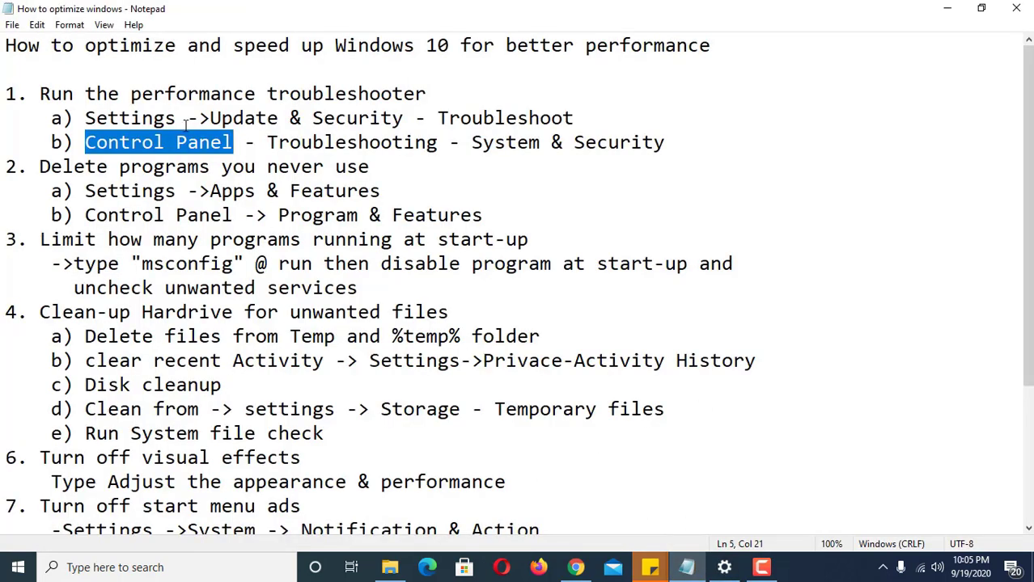
{"action": "left_click", "coordinate": [146, 151]}
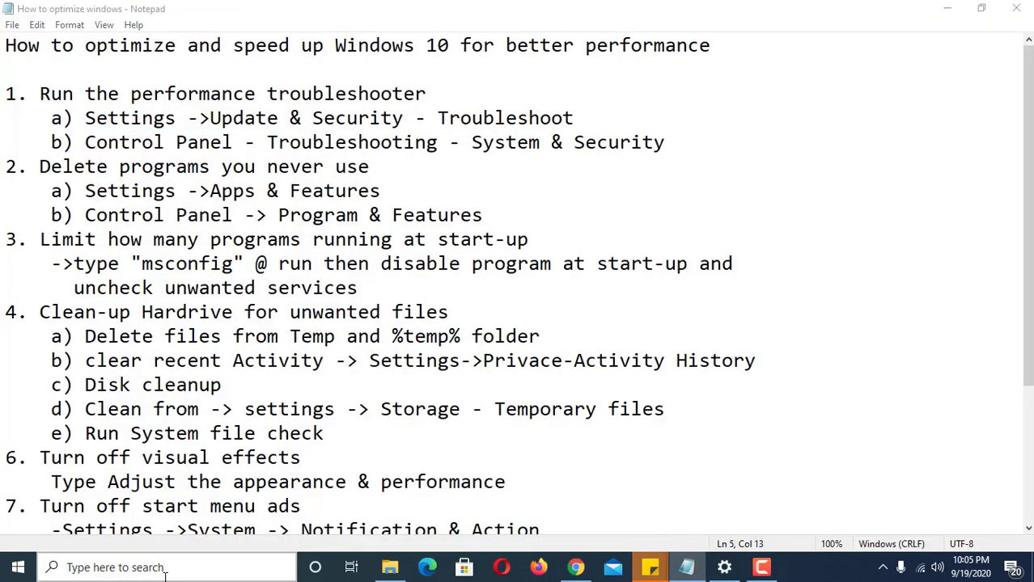
{"action": "left_click", "coordinate": [165, 569]}
{"action": "type", "text": "contr"}
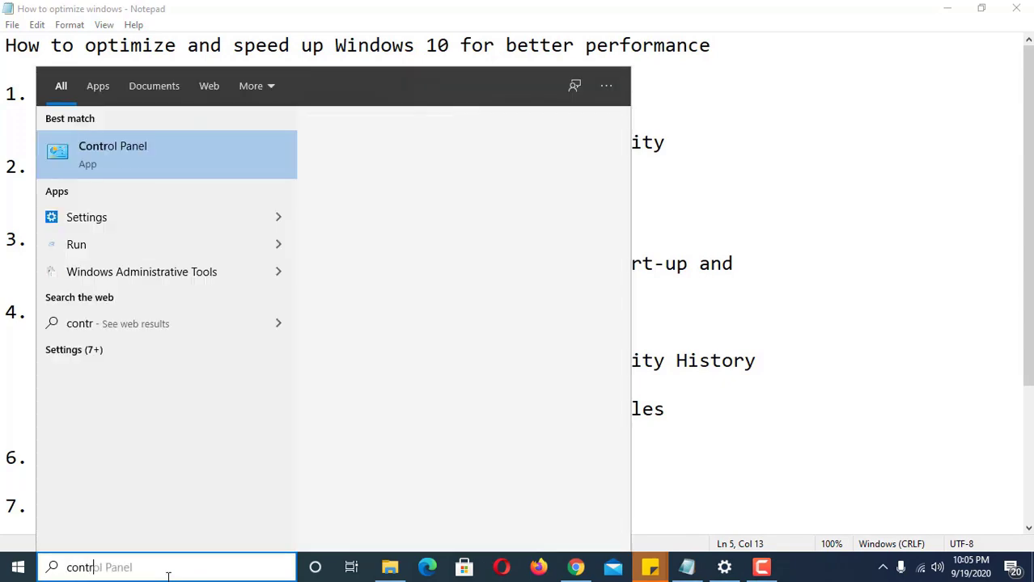
{"action": "left_click", "coordinate": [128, 144]}
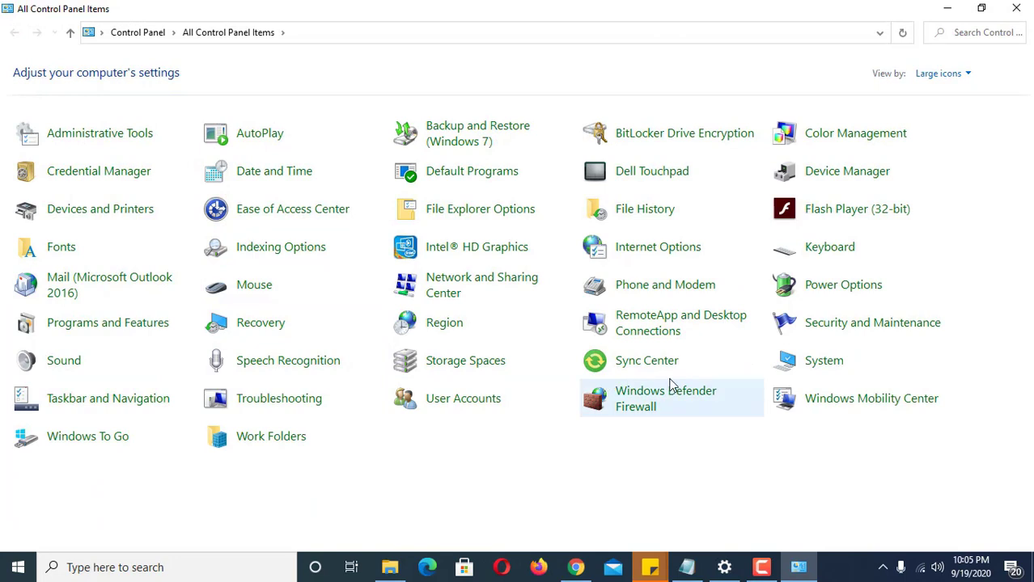
{"action": "left_click", "coordinate": [279, 399]}
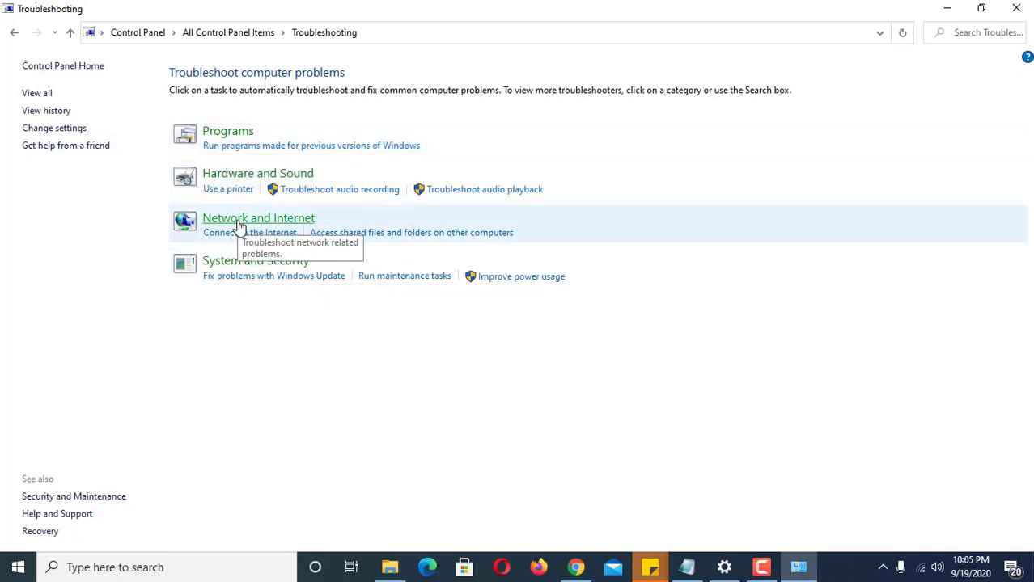
- View the advanced options of the Playing Audio troubleshooter under Hardware and Sound, and cancel it
{"action": "left_click", "coordinate": [230, 180]}
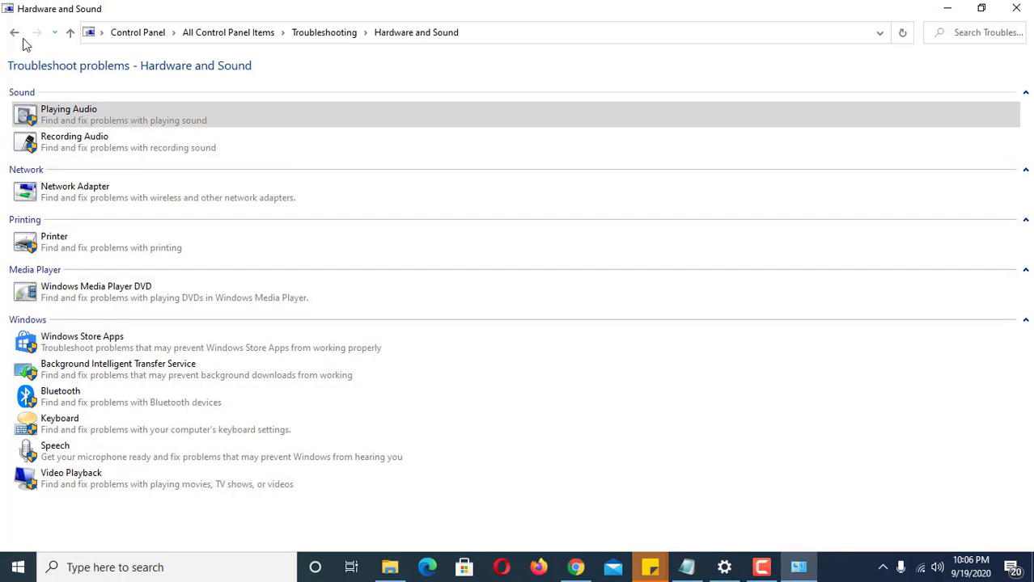
{"action": "left_click", "coordinate": [58, 110]}
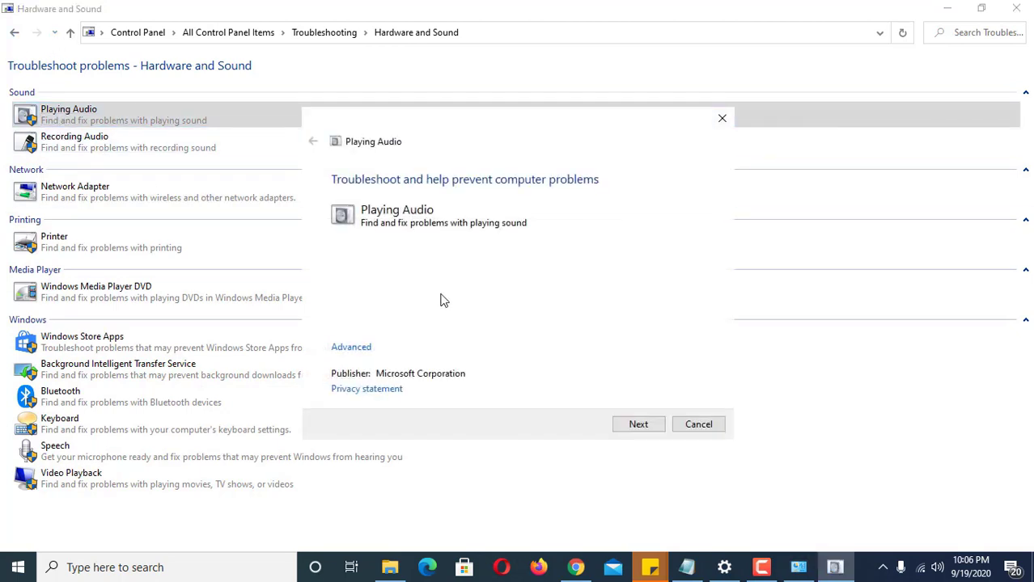
{"action": "left_click", "coordinate": [356, 348]}
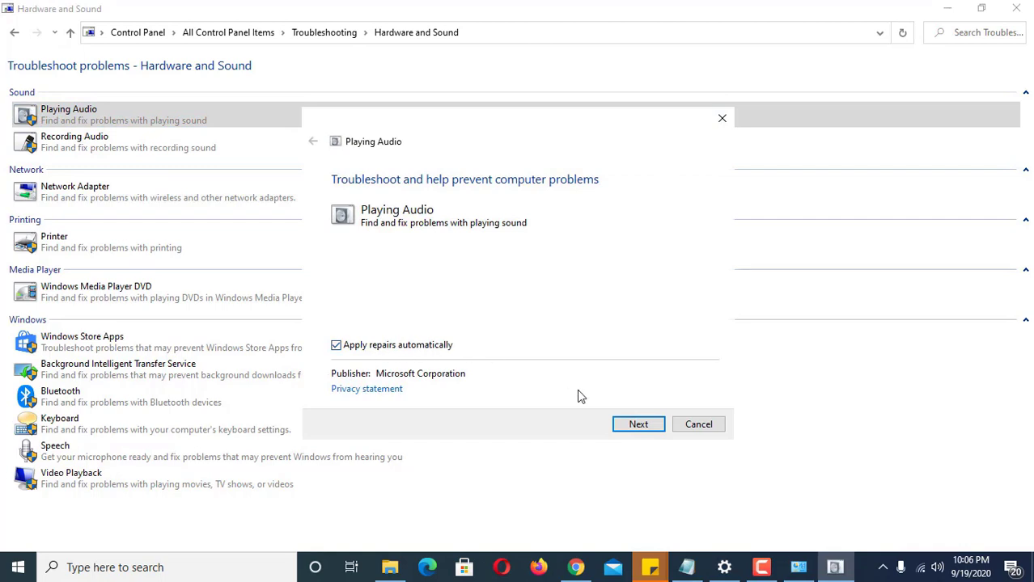
{"action": "left_click", "coordinate": [697, 425]}
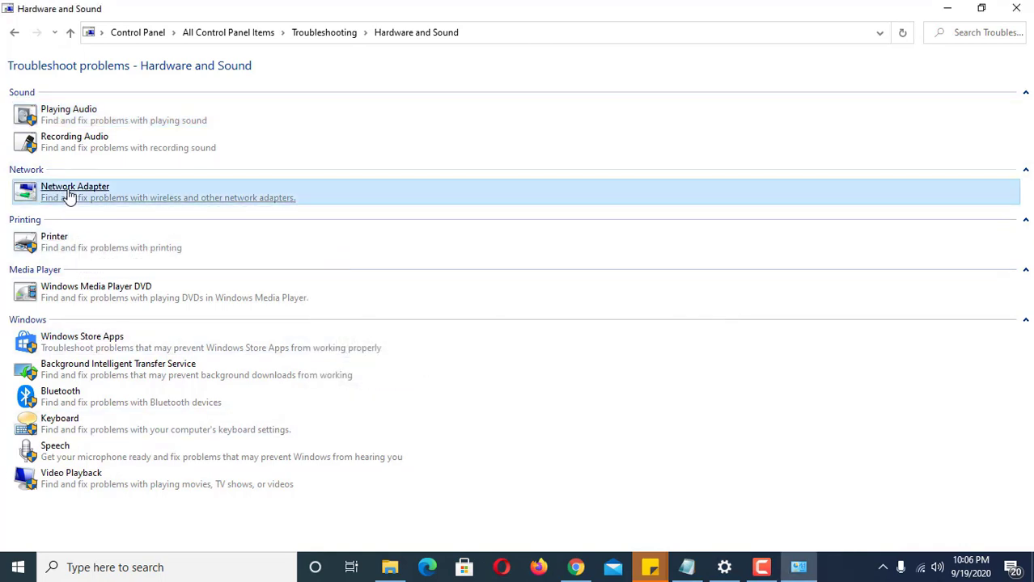
- View the advanced options of the Network Adapter troubleshooter, cancel it, and close Control Panel
{"action": "left_click", "coordinate": [71, 197]}
{"action": "left_click", "coordinate": [356, 353]}
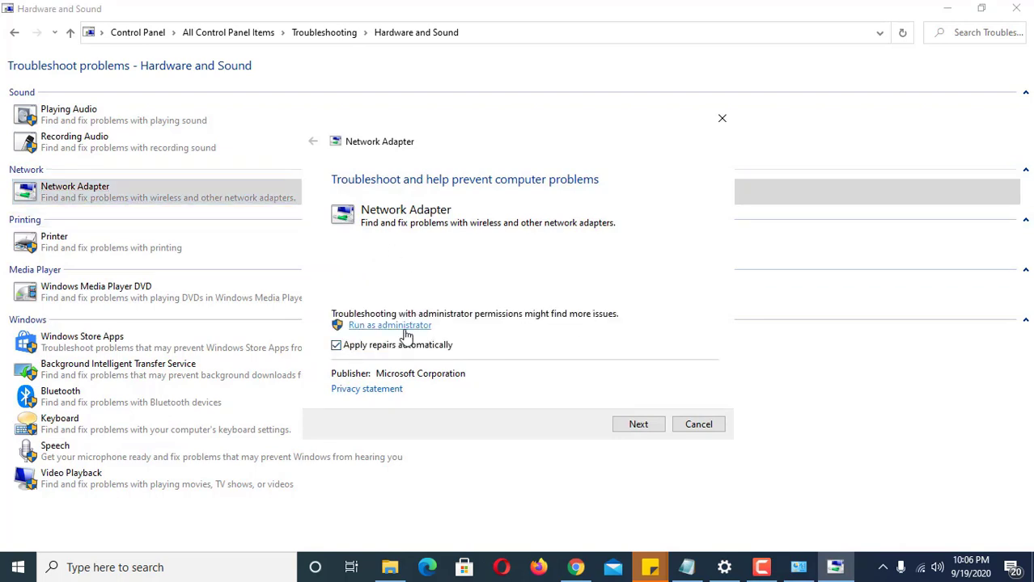
{"action": "left_click", "coordinate": [689, 428]}
{"action": "left_click", "coordinate": [17, 33]}
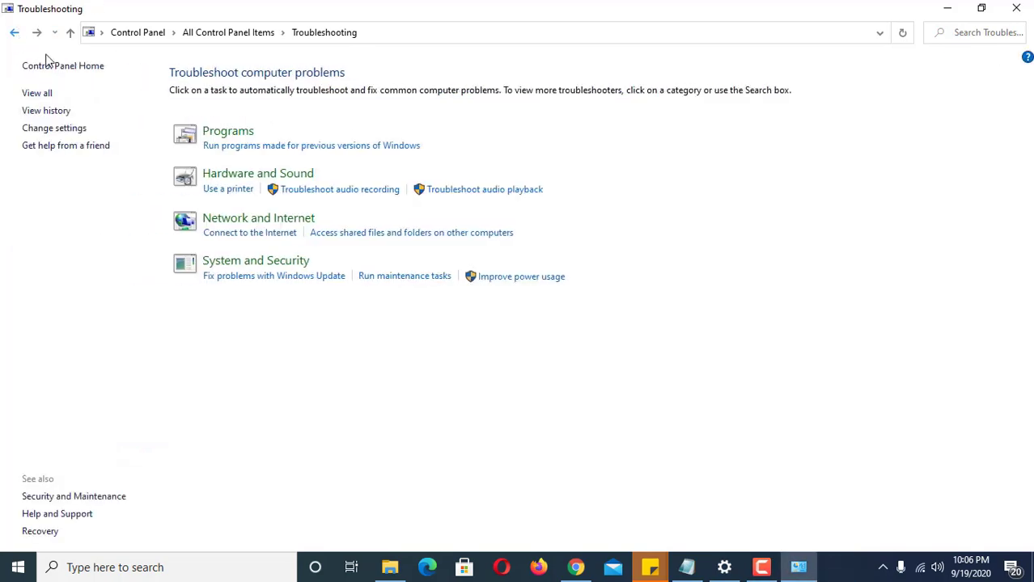
{"action": "left_click", "coordinate": [1016, 10]}
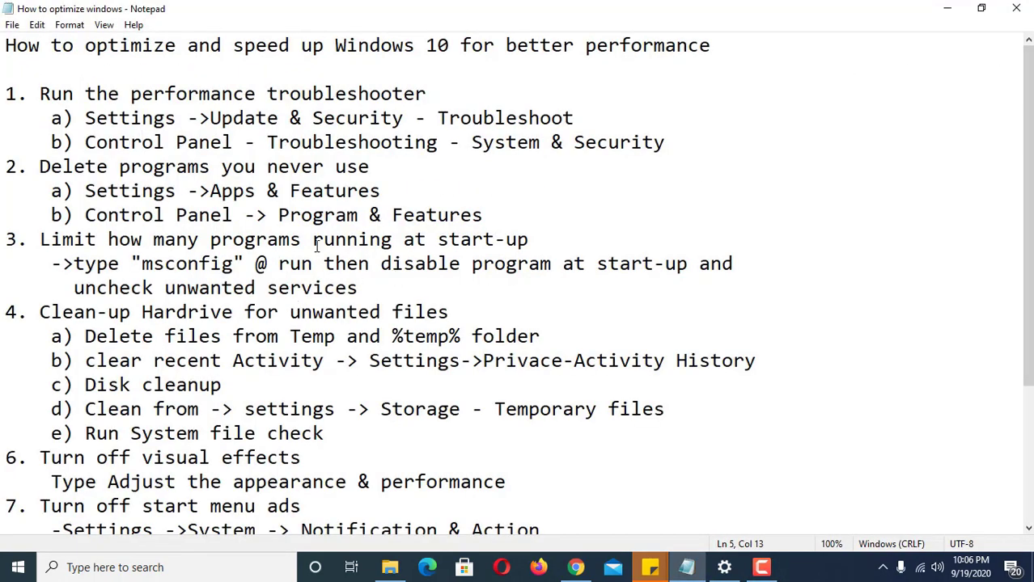
- Highlight item 2, "Delete programs you never use", and its Settings -> Apps & Features route in the notes
{"action": "left_click_drag", "start_coordinate": [42, 170], "coordinate": [27, 155]}
{"action": "left_click", "coordinate": [385, 173]}
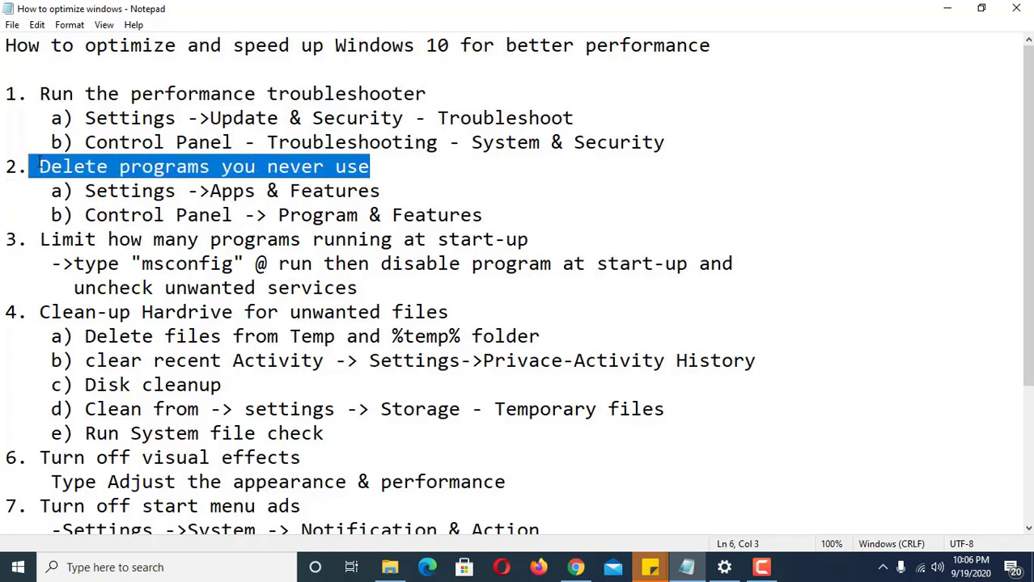
{"action": "left_click", "coordinate": [40, 165]}
{"action": "left_click_drag", "start_coordinate": [41, 164], "coordinate": [362, 168]}
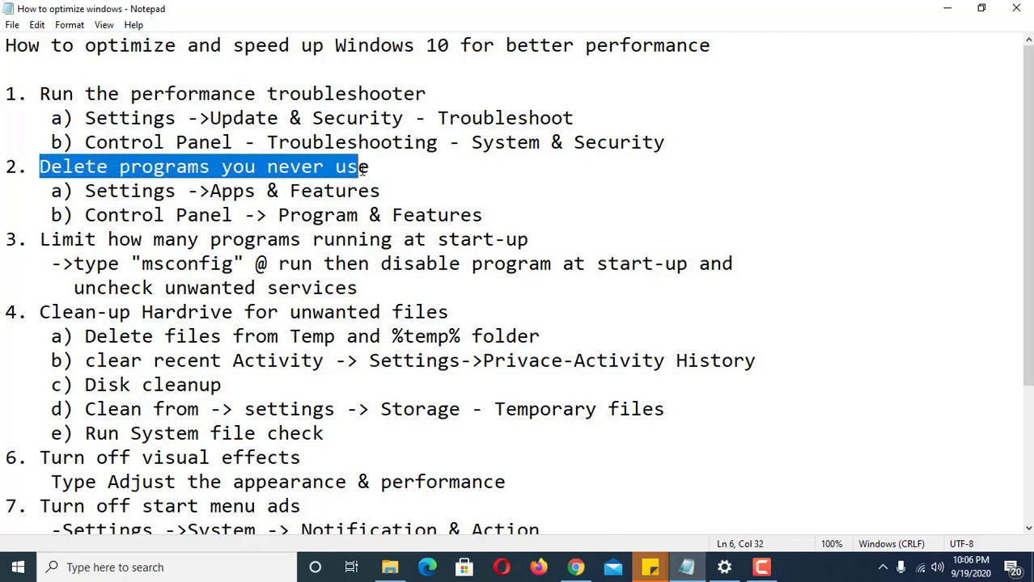
{"action": "left_click", "coordinate": [408, 169]}
{"action": "left_click_drag", "start_coordinate": [86, 191], "coordinate": [369, 192]}
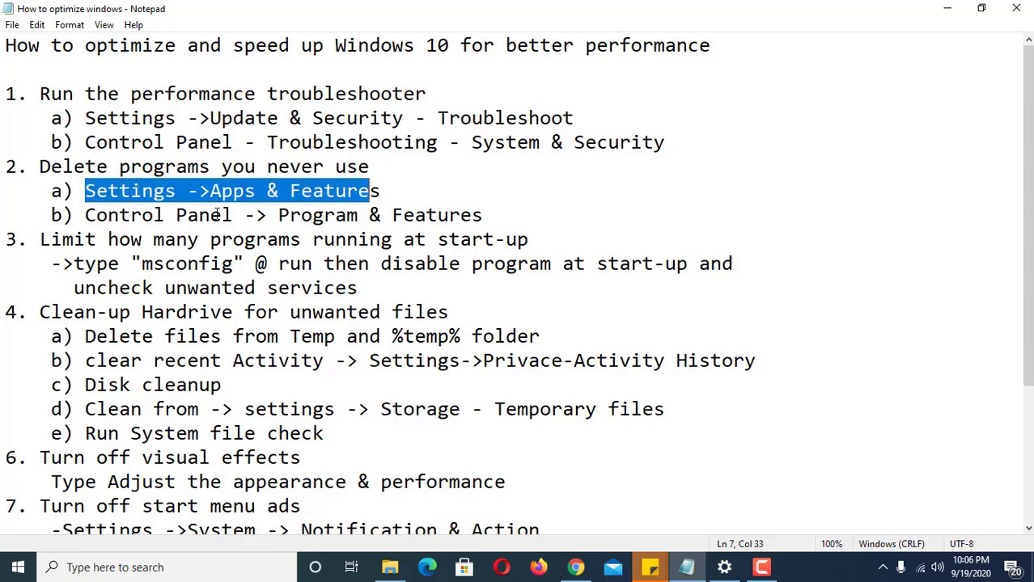
- Open the Apps & features page of Windows Settings and bring its list of installed apps into view
{"action": "left_click", "coordinate": [18, 567]}
{"action": "left_click", "coordinate": [11, 498]}
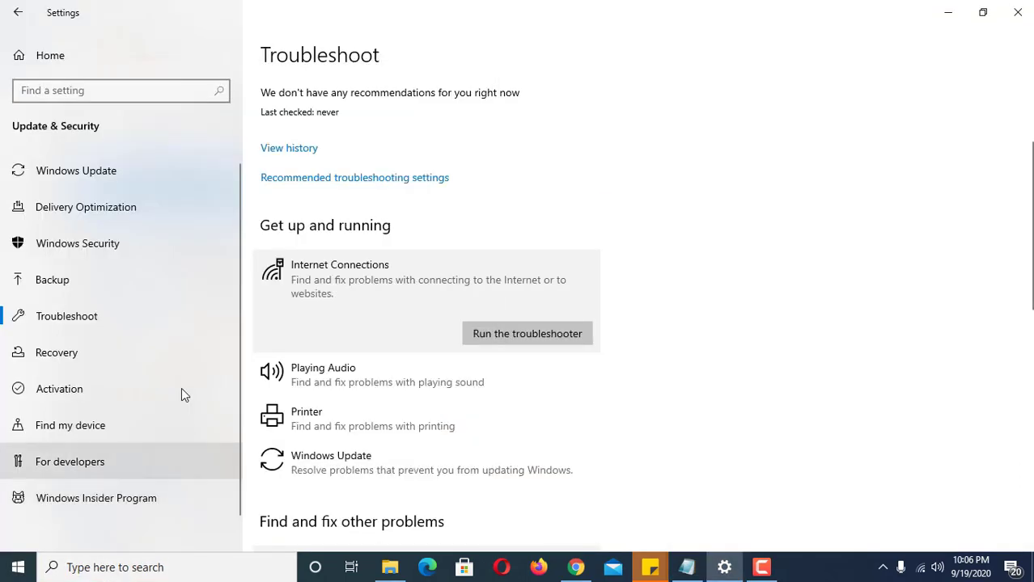
{"action": "left_click", "coordinate": [47, 55]}
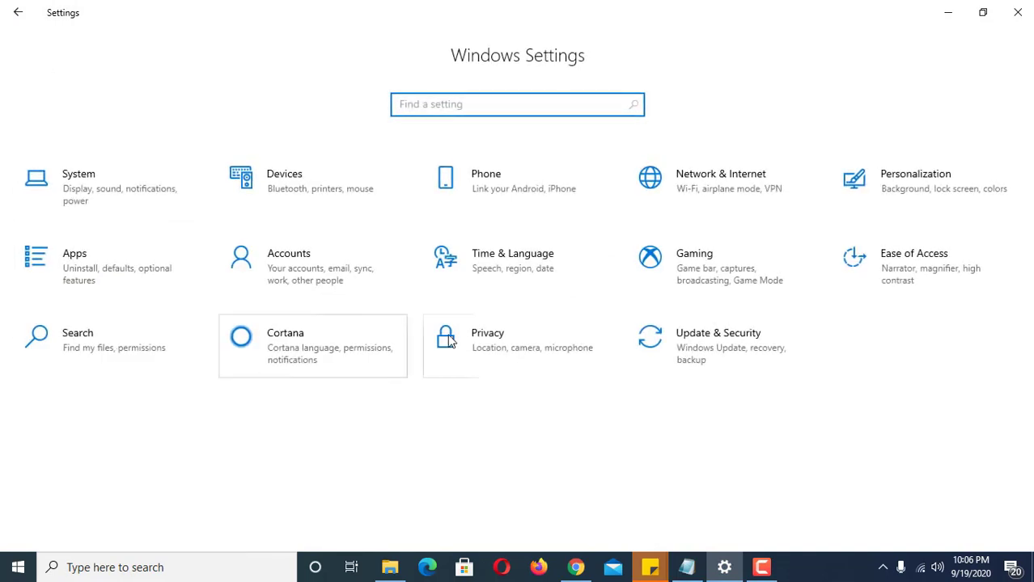
{"action": "left_click", "coordinate": [109, 276]}
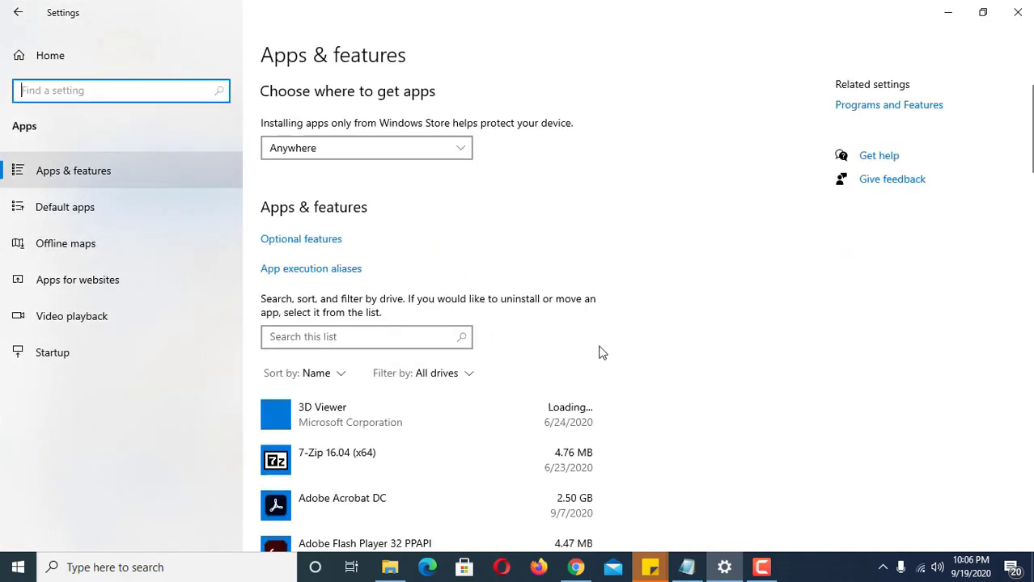
{"action": "scroll", "coordinate": [598, 352], "scroll_direction": "down", "scroll_amount": 3}
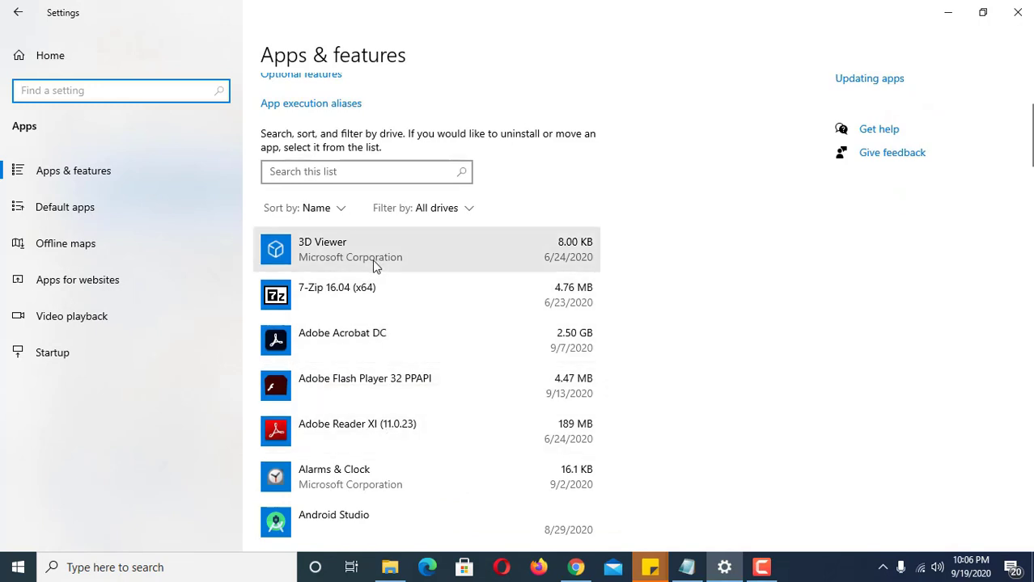
- Expand the 7-Zip 16.04 (x64) and 3D Viewer entries in turn to view their uninstall options
{"action": "left_click", "coordinate": [346, 300]}
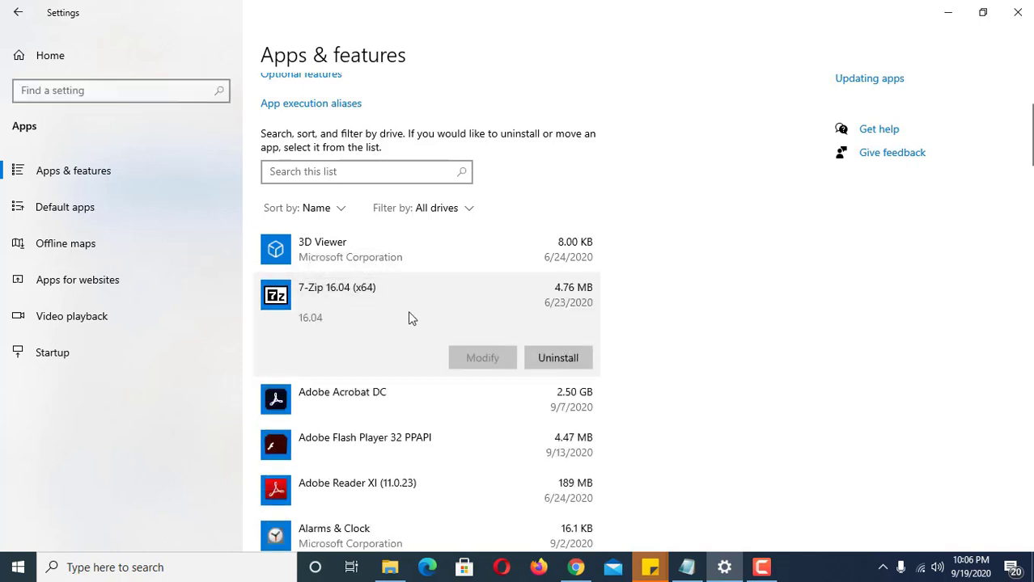
{"action": "left_click", "coordinate": [352, 248]}
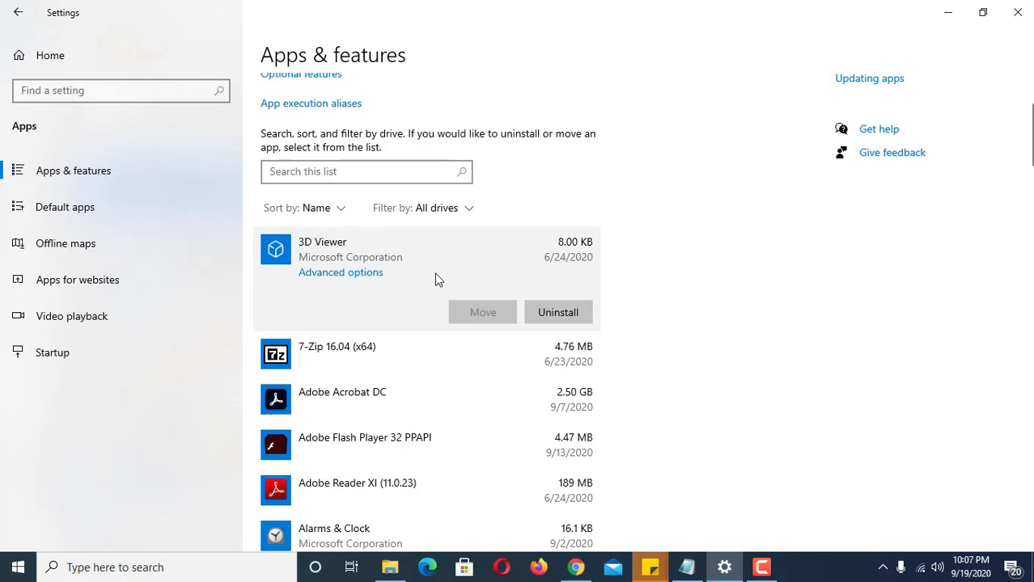
{"action": "left_click", "coordinate": [339, 349]}
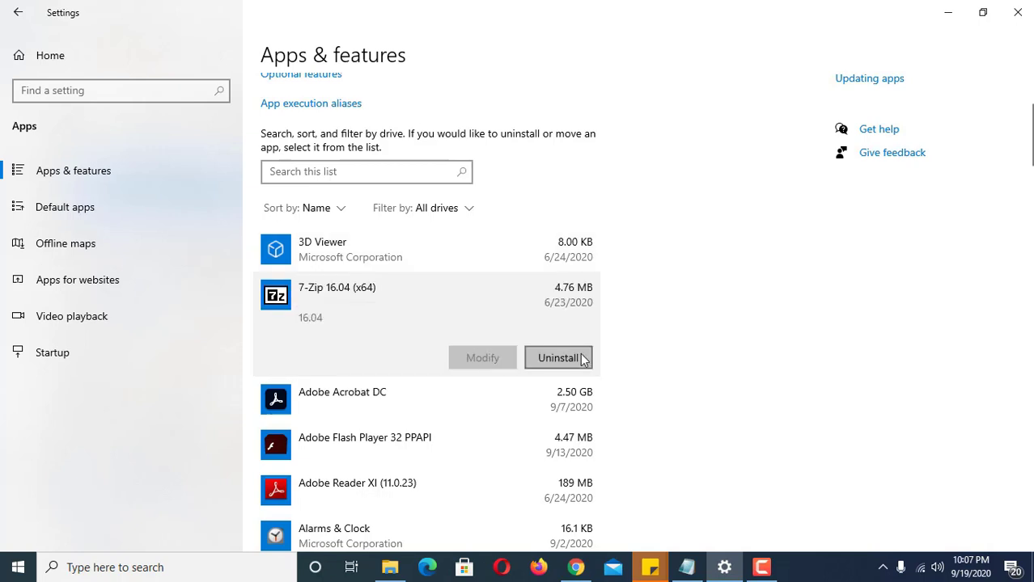
{"action": "left_click", "coordinate": [344, 255]}
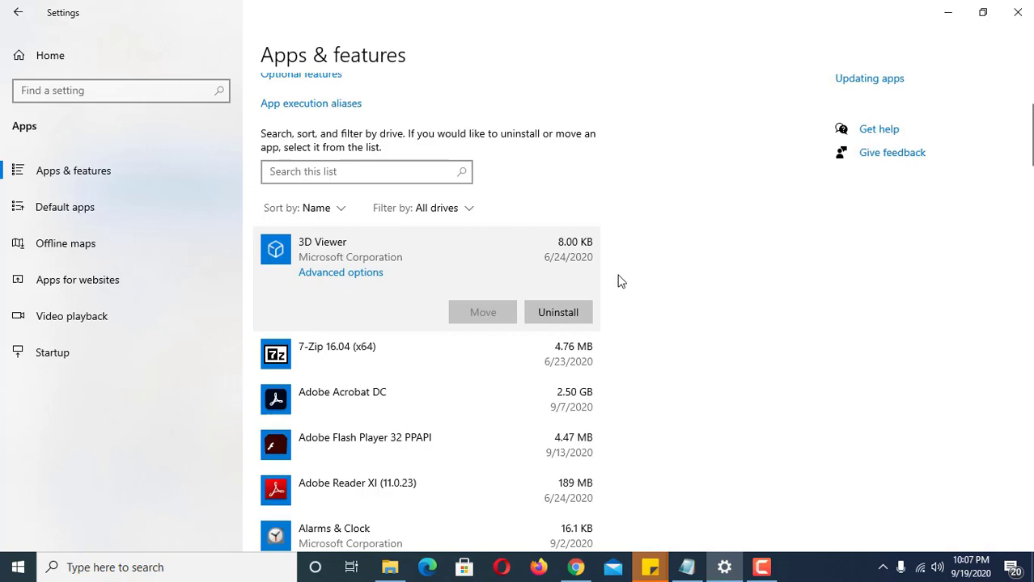
- View the Terminate, Reset and Uninstall sections in 3D Viewer's advanced options, and return to the app list
{"action": "left_click", "coordinate": [363, 275]}
{"action": "scroll", "coordinate": [364, 285], "scroll_direction": "down", "scroll_amount": 5}
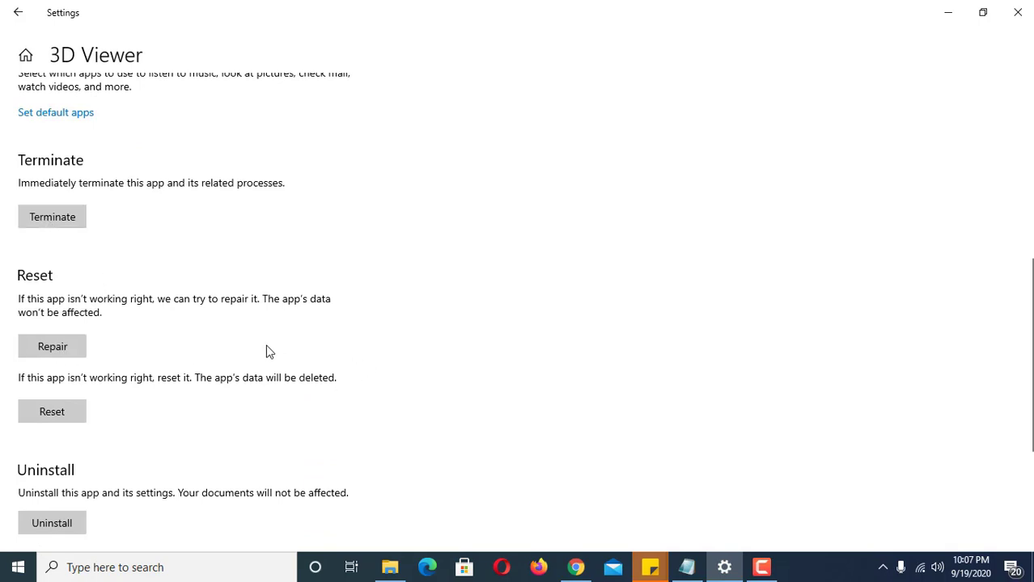
{"action": "scroll", "coordinate": [175, 389], "scroll_direction": "down", "scroll_amount": 2}
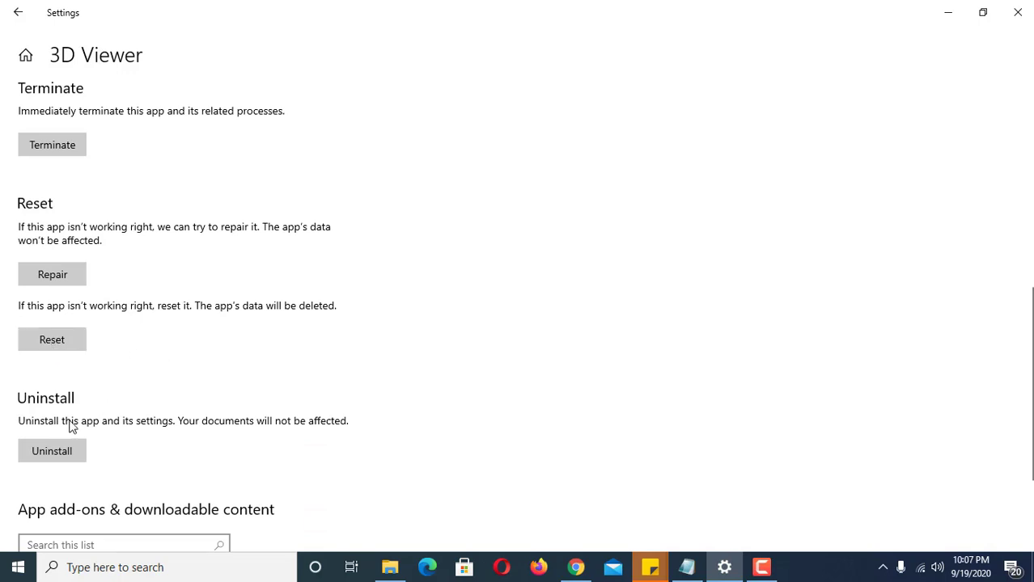
{"action": "left_click", "coordinate": [17, 12]}
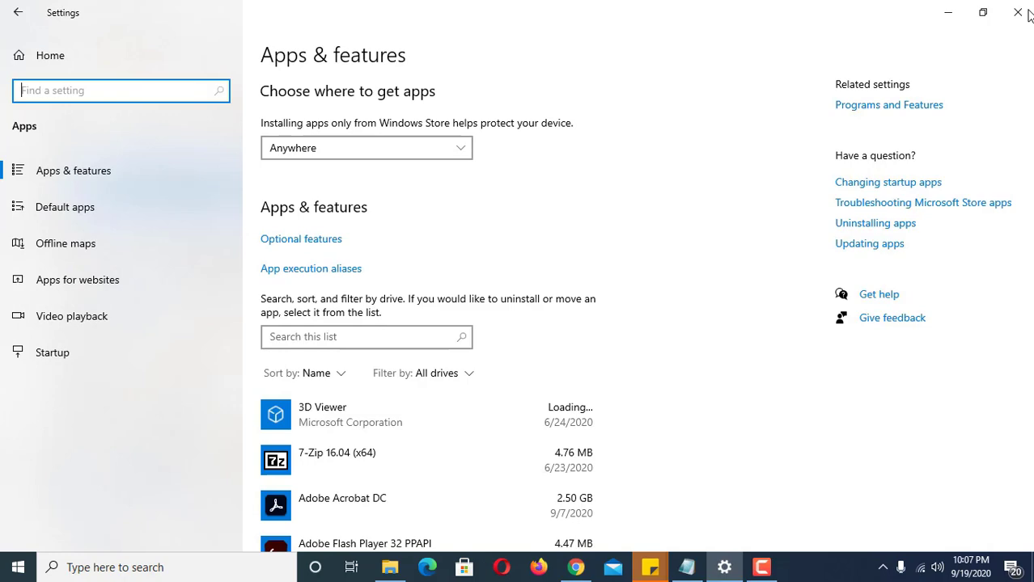
- Look through the list of installed apps, and close Settings
{"action": "scroll", "coordinate": [626, 328], "scroll_direction": "down", "scroll_amount": 3}
{"action": "scroll", "coordinate": [627, 328], "scroll_direction": "down", "scroll_amount": 6}
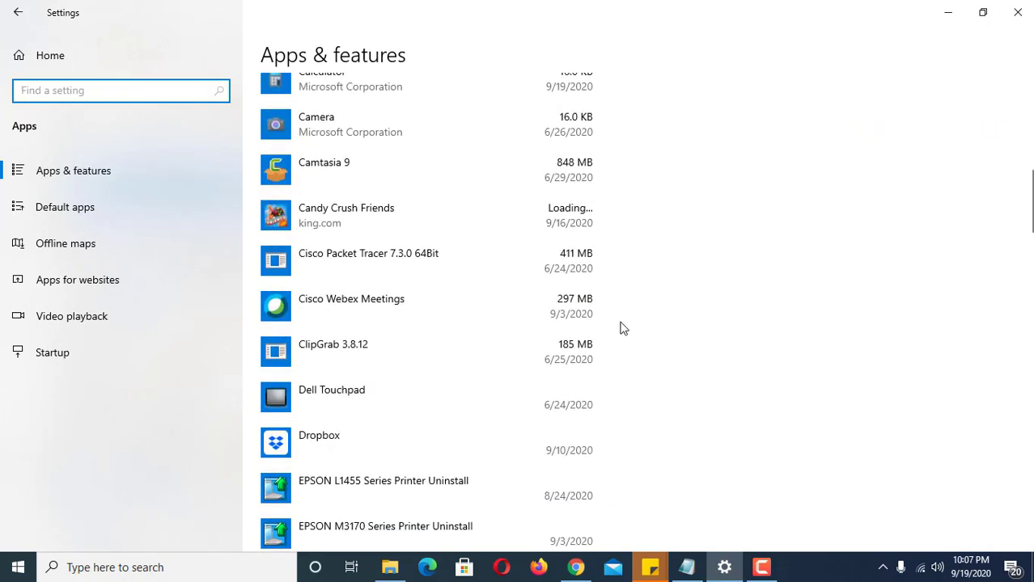
{"action": "left_click", "coordinate": [1015, 12]}
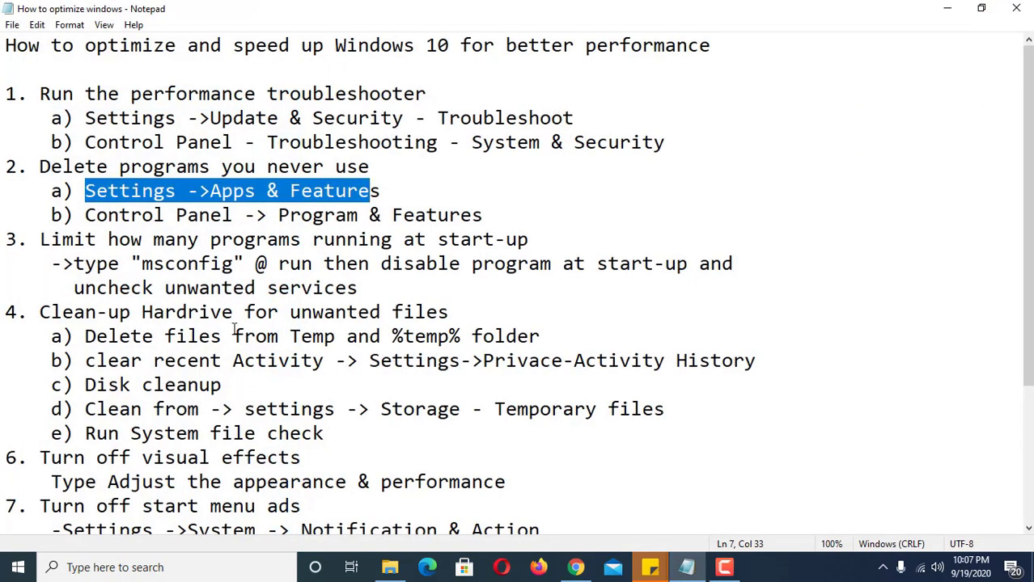
- Highlight the "Control Panel -> Program & Features" route in the notes, and open Programs and Features in Control Panel
{"action": "left_click_drag", "start_coordinate": [93, 215], "coordinate": [505, 218]}
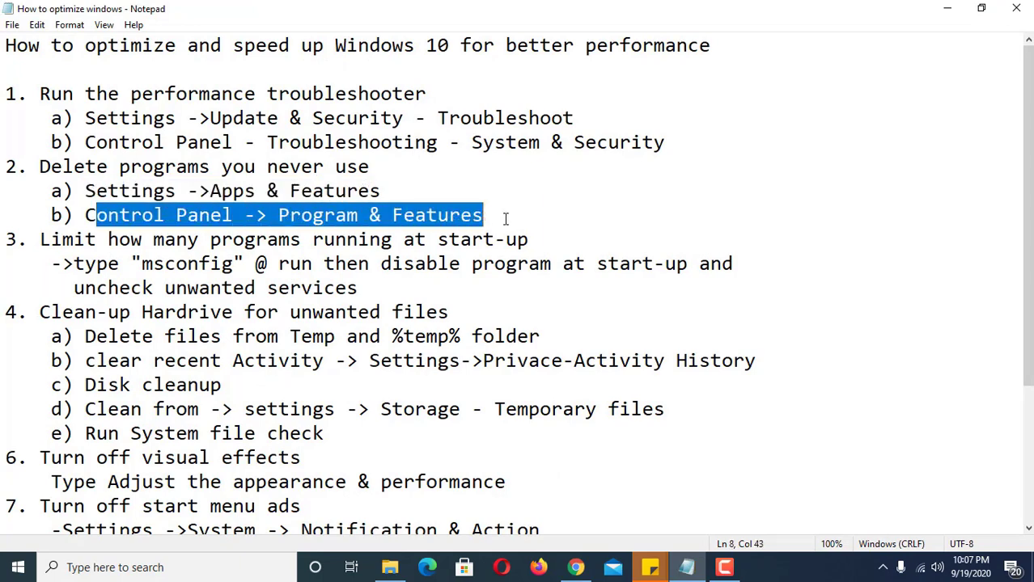
{"action": "left_click", "coordinate": [170, 567]}
{"action": "type", "text": "control"}
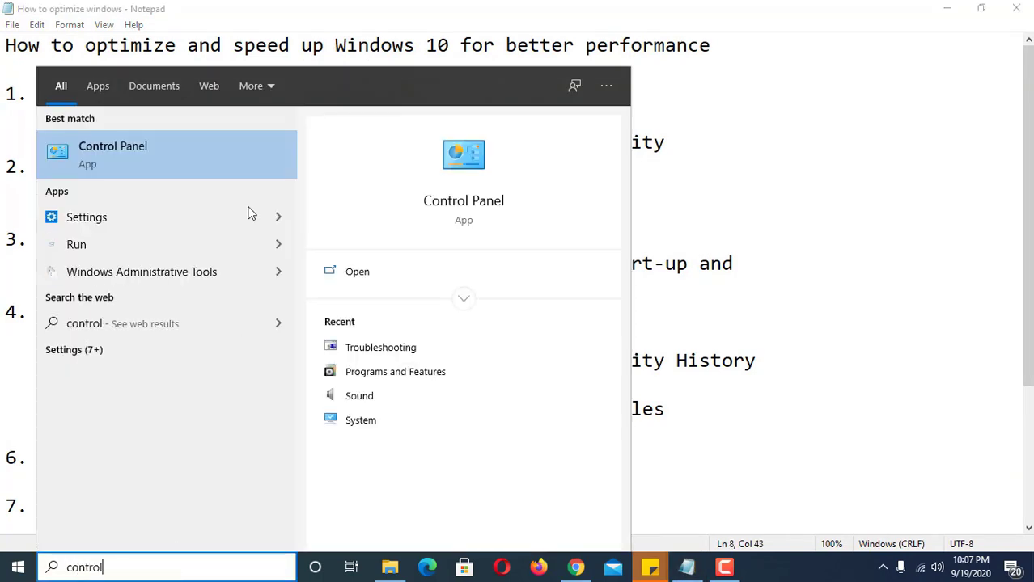
{"action": "left_click", "coordinate": [80, 152]}
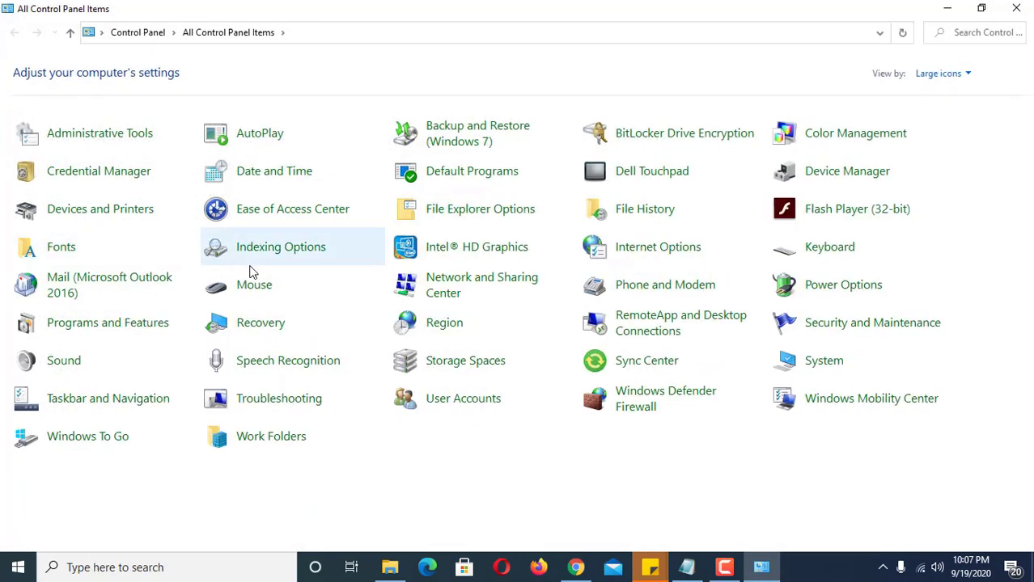
{"action": "left_click", "coordinate": [117, 323]}
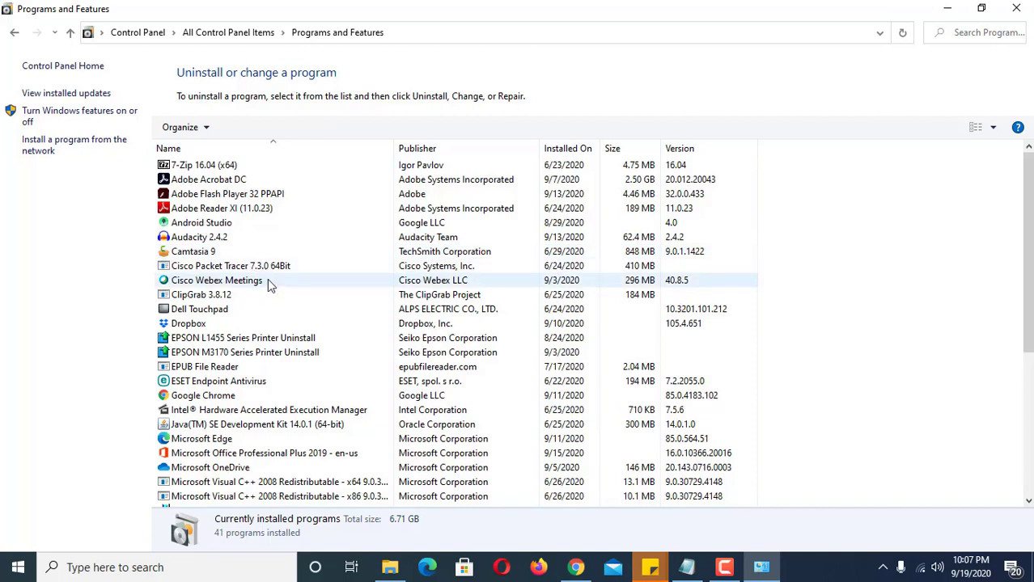
- Select EPUB File Reader in the list of installed programs and show where it can be uninstalled
{"action": "scroll", "coordinate": [267, 278], "scroll_direction": "down", "scroll_amount": 1}
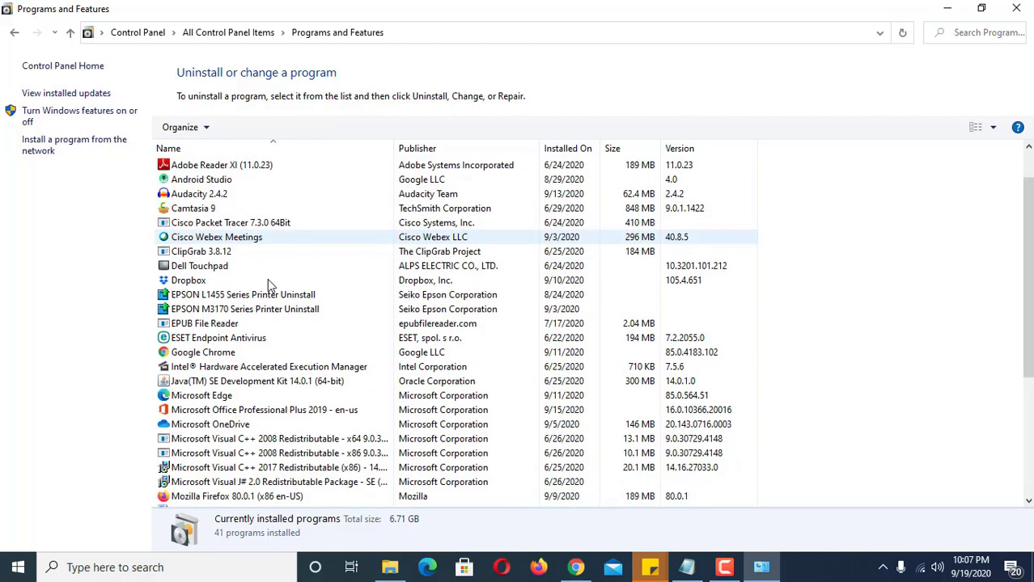
{"action": "left_click", "coordinate": [216, 326]}
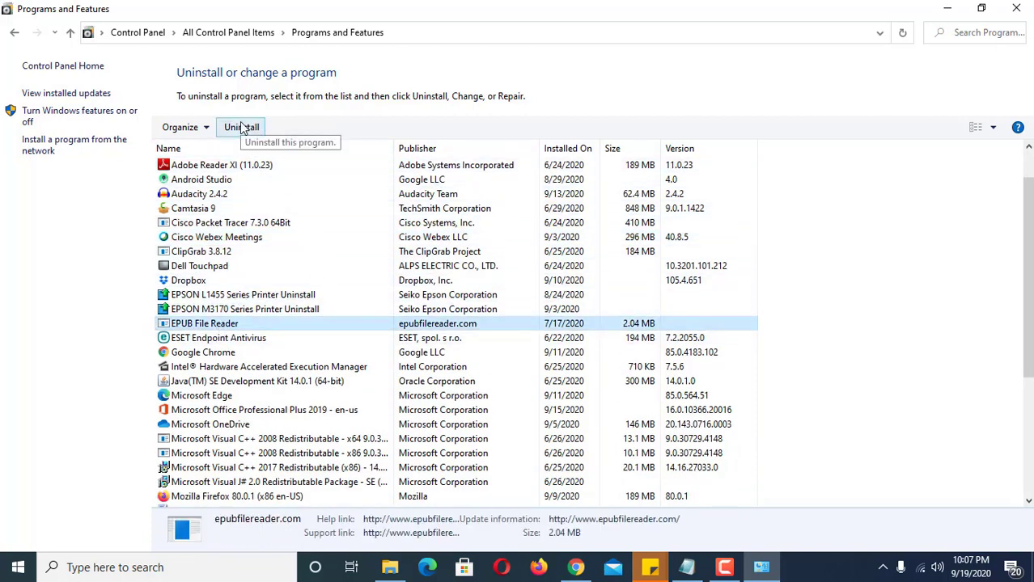
{"action": "right_click", "coordinate": [212, 325]}
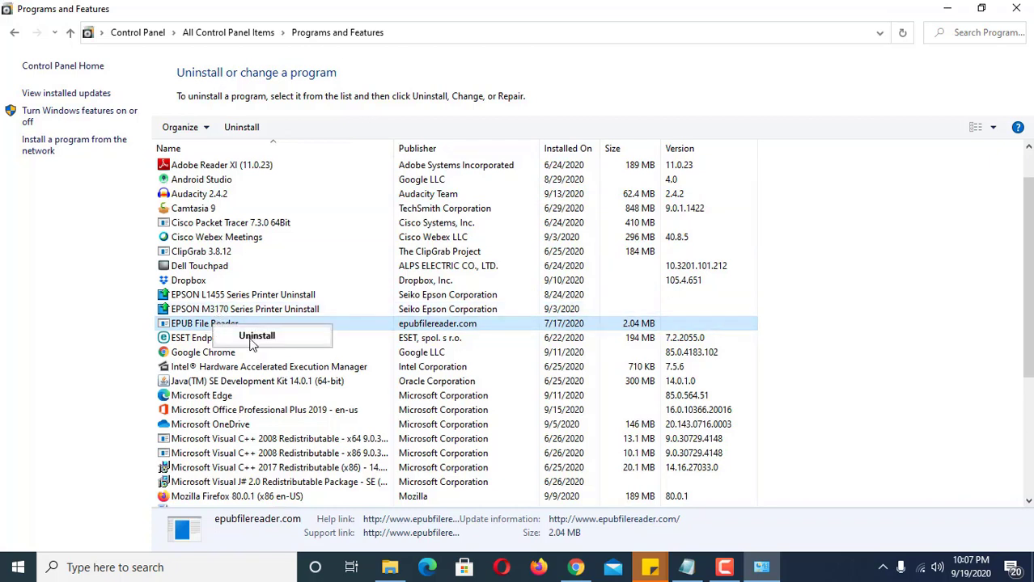
{"action": "left_click", "coordinate": [242, 129]}
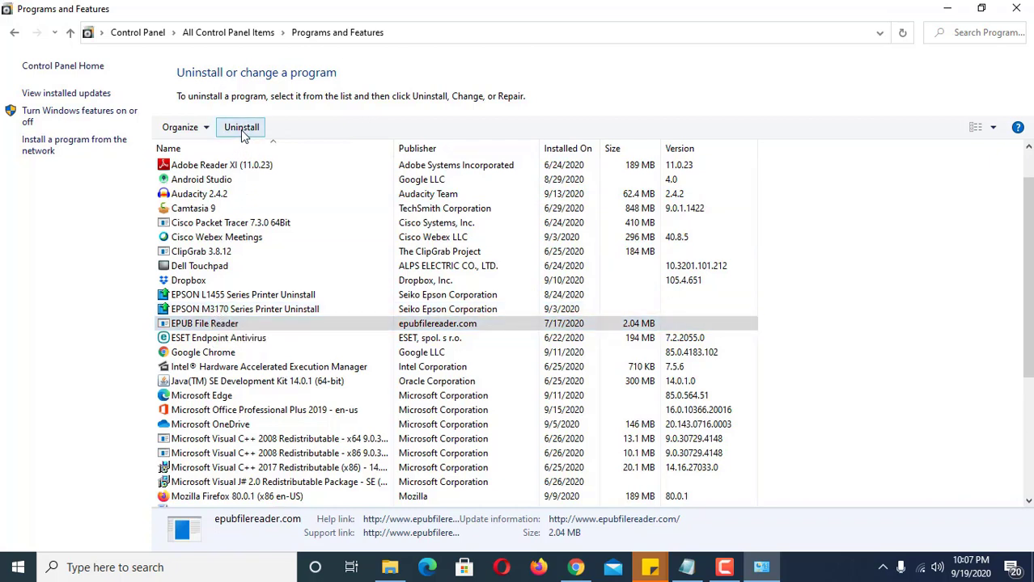
- Turn off the Internet Explorer 11 Windows feature, accept the warning and apply the change
{"action": "left_click", "coordinate": [73, 120]}
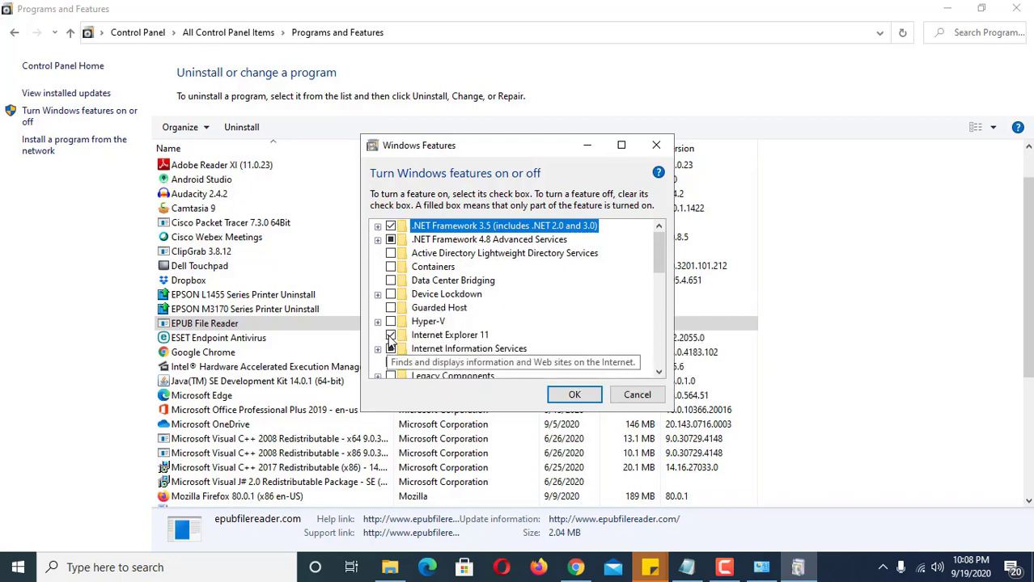
{"action": "left_click", "coordinate": [391, 335]}
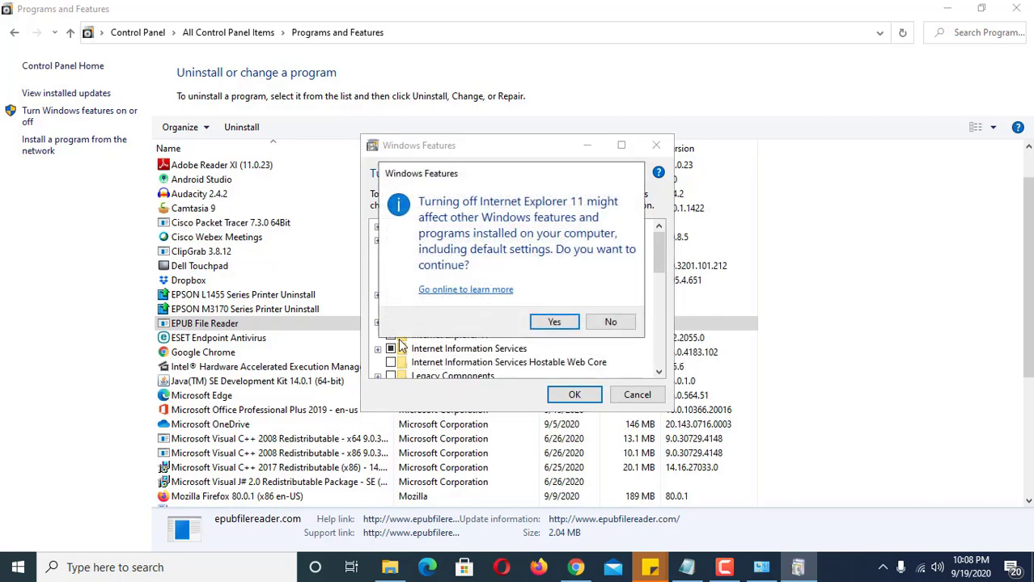
{"action": "left_click", "coordinate": [554, 324]}
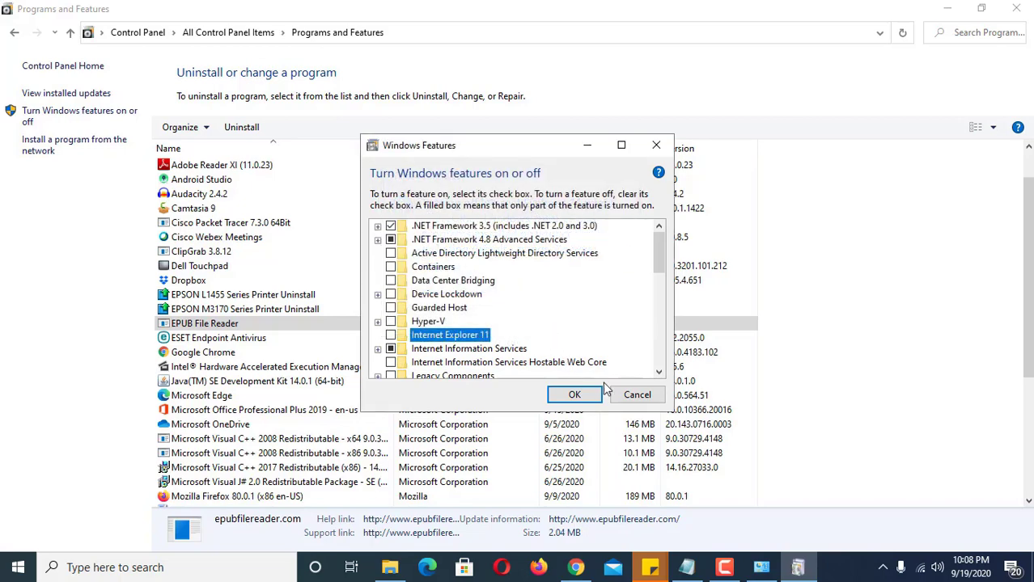
{"action": "left_click", "coordinate": [576, 397]}
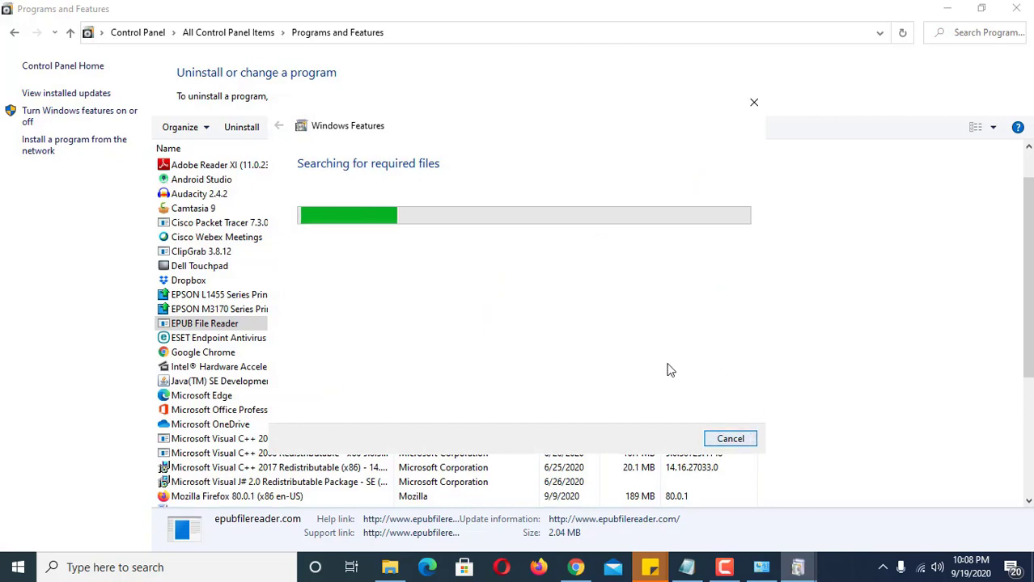
- Switch back to the Notepad notes, and highlight "msconfig" under item 3 about limiting start-up programs
{"action": "left_click", "coordinate": [688, 567]}
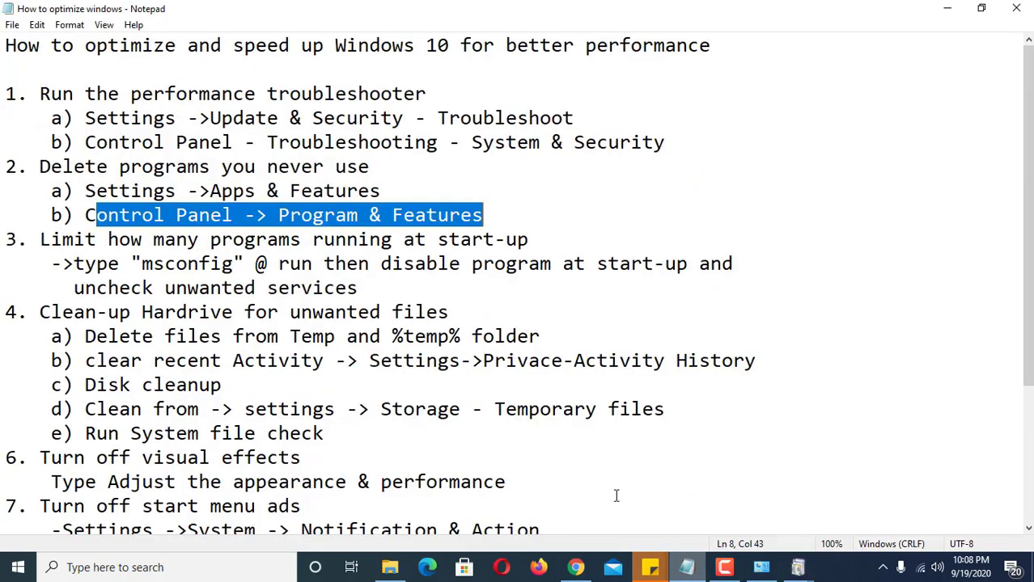
{"action": "left_click", "coordinate": [190, 246]}
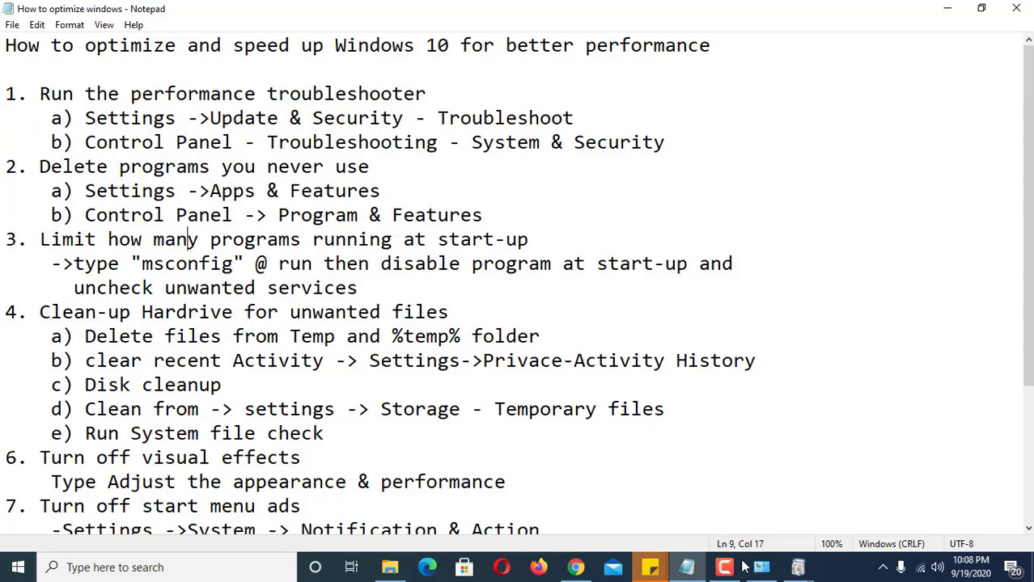
{"action": "double_click", "coordinate": [186, 263]}
{"action": "left_click", "coordinate": [81, 267]}
{"action": "left_click_drag", "start_coordinate": [140, 264], "coordinate": [235, 270]}
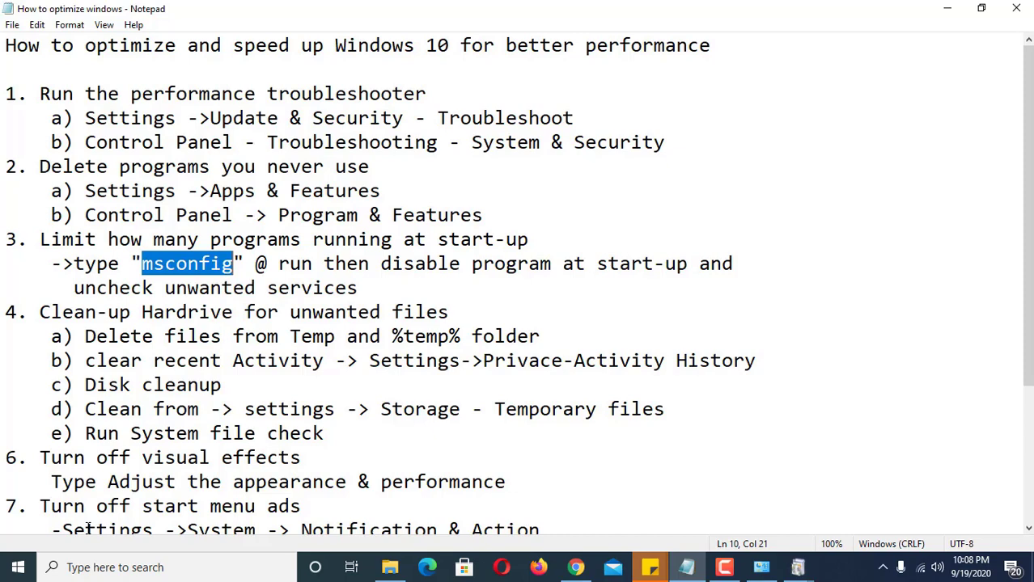
- Run msconfig, and open Task Manager's startup list from System Configuration's startup settings
{"action": "key", "text": "super+r"}
{"action": "type", "text": "msconf"}
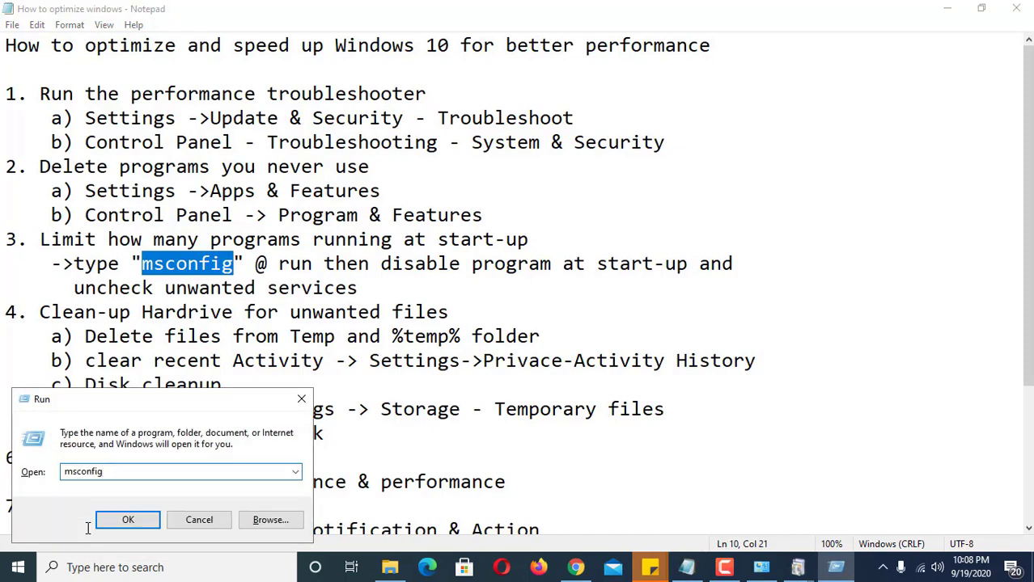
{"action": "key", "text": "Return"}
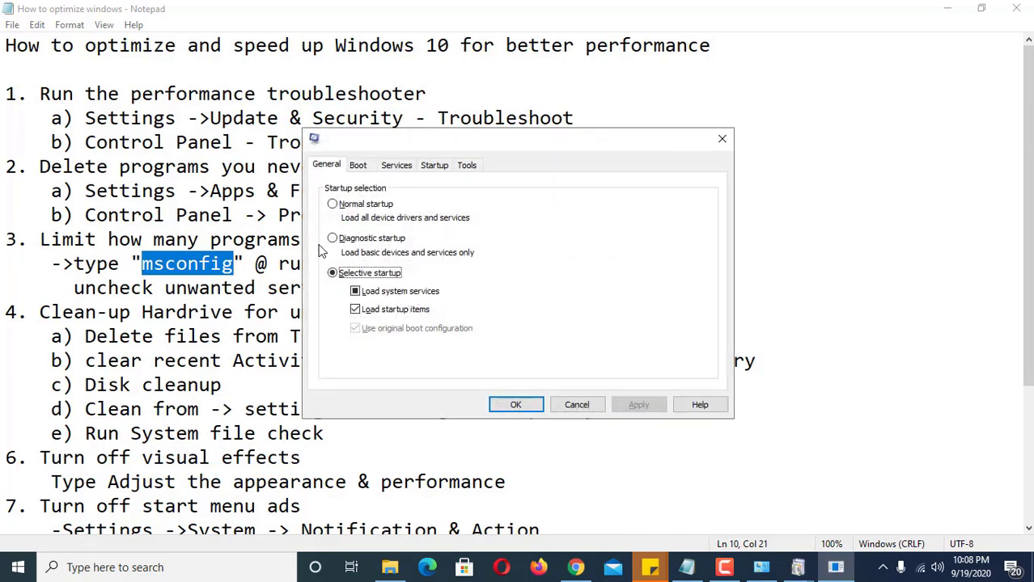
{"action": "left_click", "coordinate": [433, 166]}
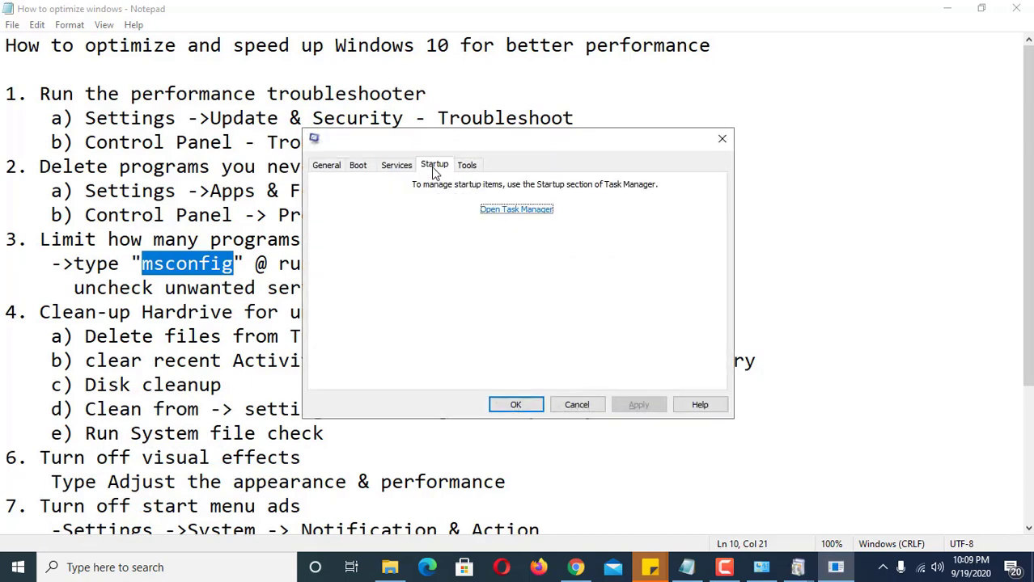
{"action": "left_click", "coordinate": [518, 211]}
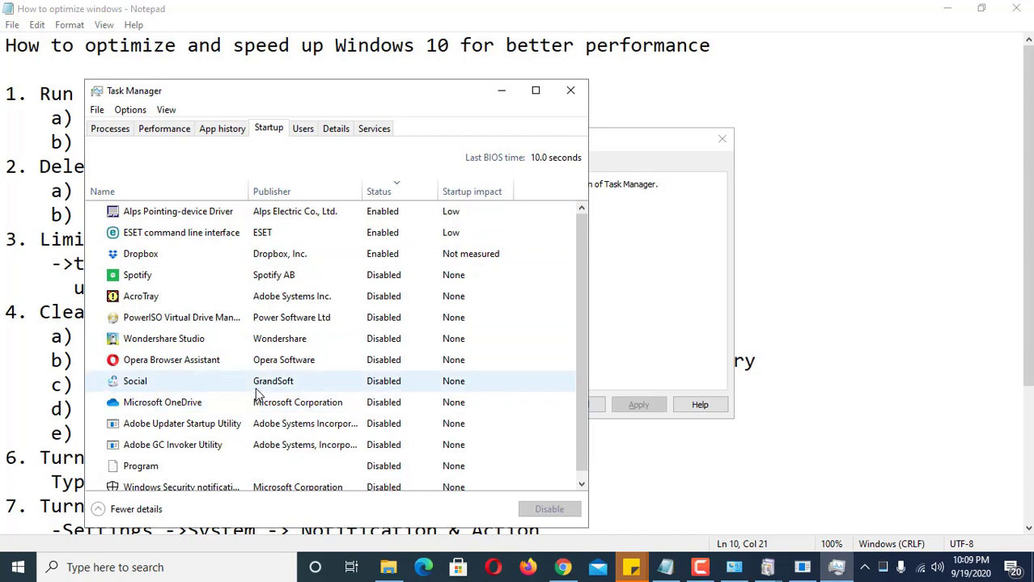
- Examine the startup programs and their enabled or disabled status in Task Manager, from AcroTray to Adobe GC Invoker Utility
{"action": "left_click", "coordinate": [176, 298]}
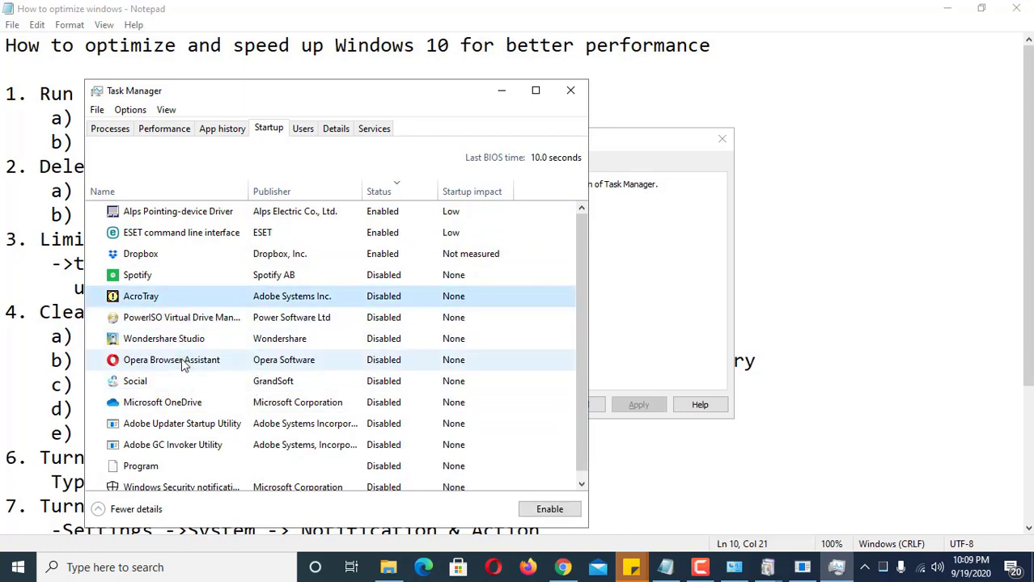
{"action": "scroll", "coordinate": [183, 366], "scroll_direction": "down", "scroll_amount": 1}
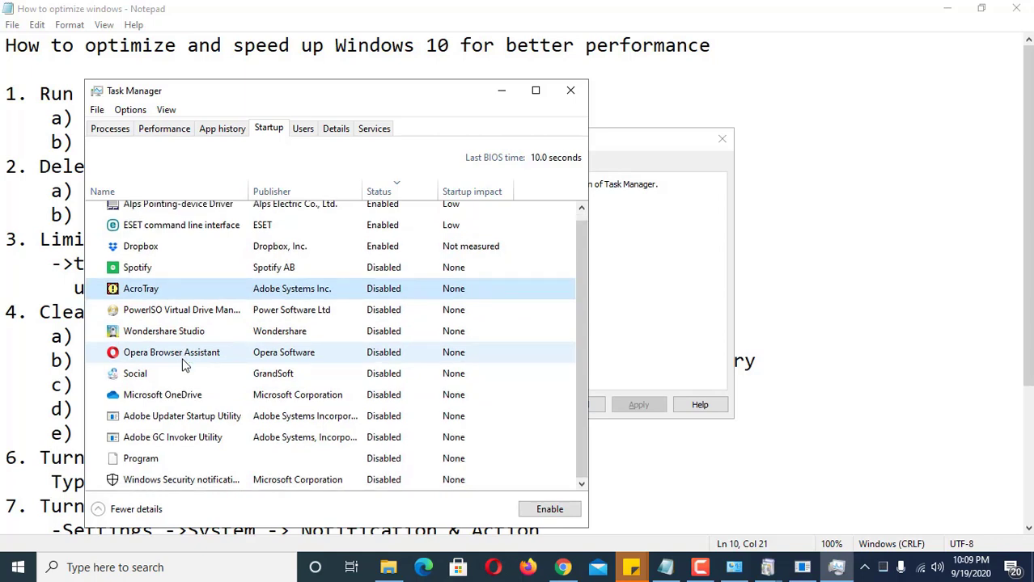
{"action": "scroll", "coordinate": [330, 365], "scroll_direction": "up", "scroll_amount": 1}
{"action": "left_click_drag", "start_coordinate": [384, 279], "coordinate": [384, 448]}
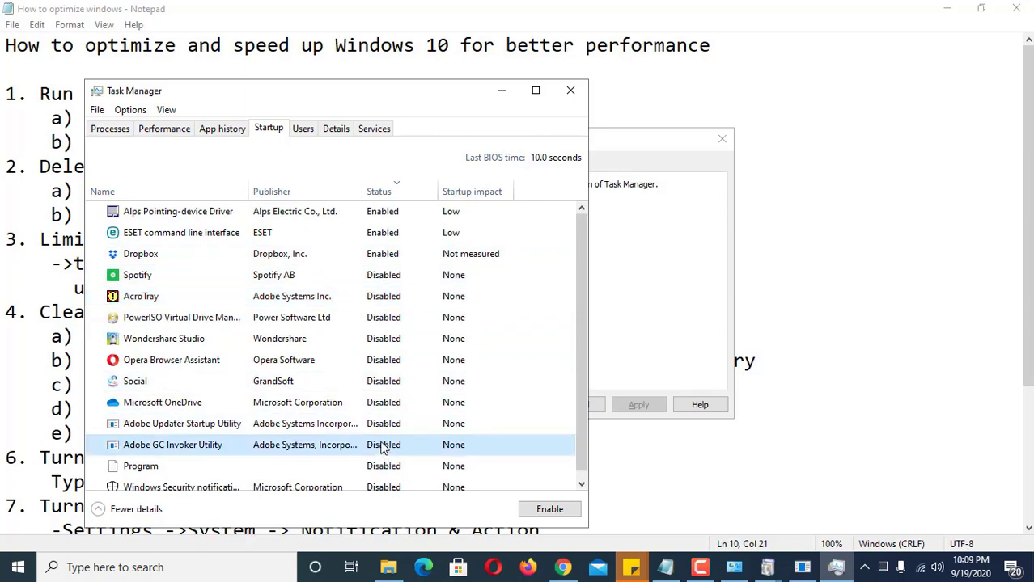
- Check the remaining startup programs, select Wondershare Studio, and close Task Manager
{"action": "scroll", "coordinate": [383, 449], "scroll_direction": "down", "scroll_amount": 1}
{"action": "left_click", "coordinate": [246, 330]}
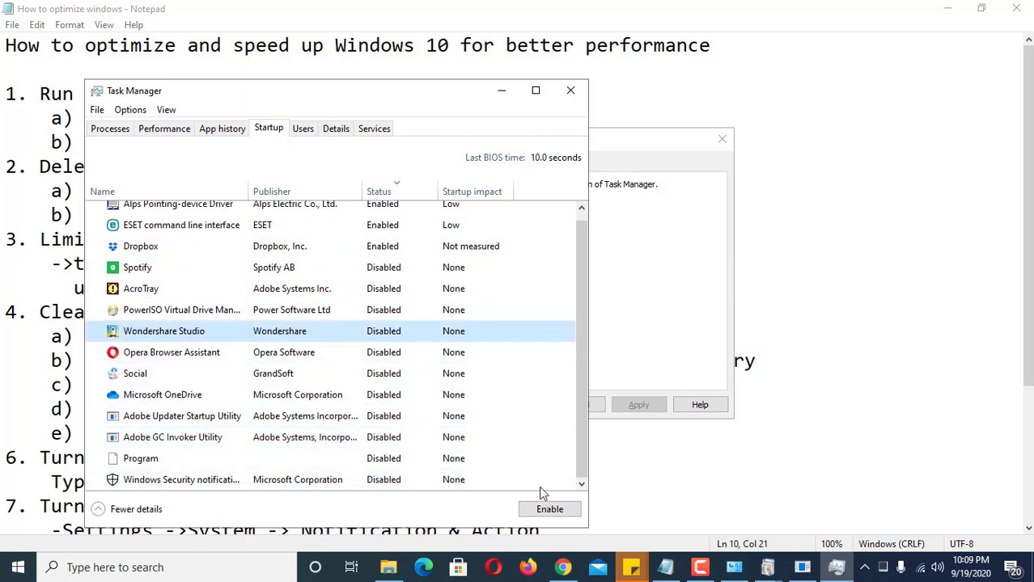
{"action": "left_click", "coordinate": [576, 89]}
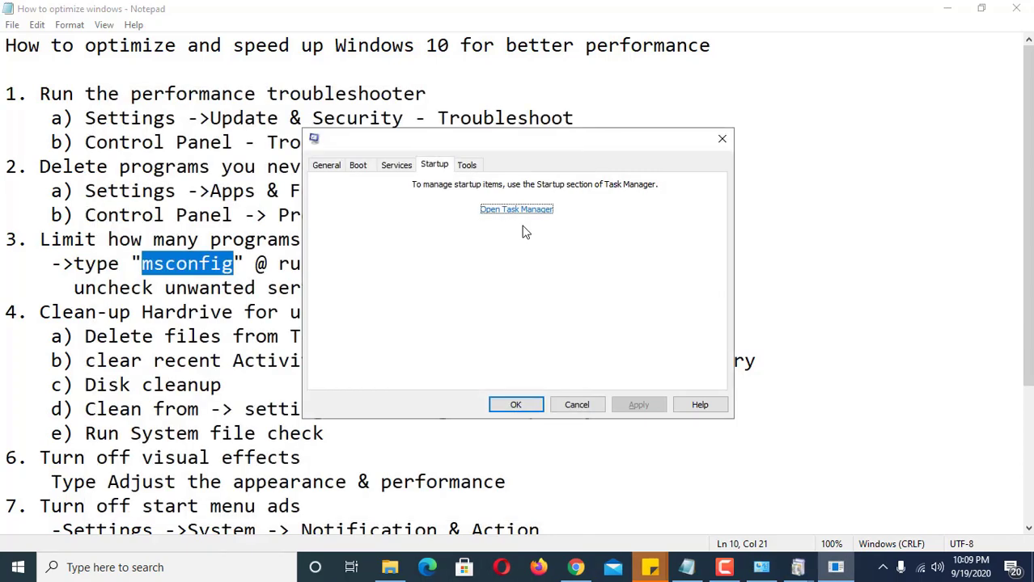
- Hide all Microsoft services in System Configuration's services list, examine the remaining ones through Zabbix Agent, and confirm the dialog
{"action": "left_click", "coordinate": [396, 168]}
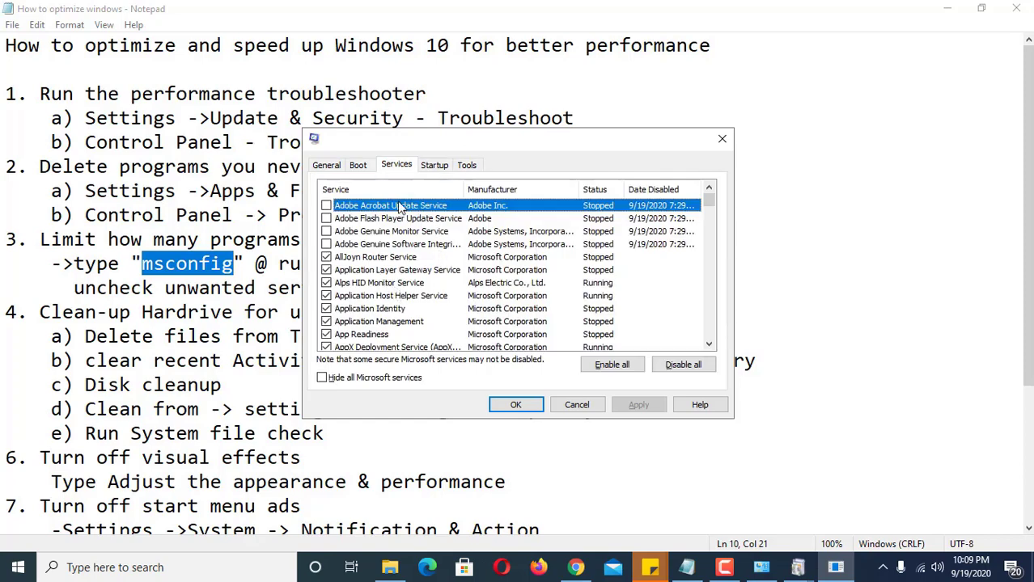
{"action": "left_click", "coordinate": [362, 381]}
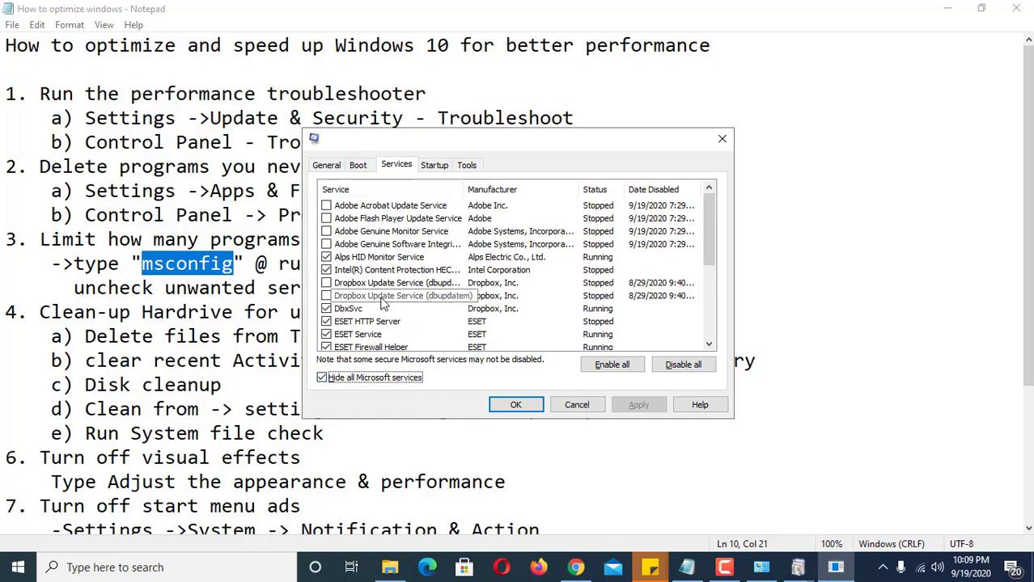
{"action": "scroll", "coordinate": [376, 212], "scroll_direction": "down", "scroll_amount": 2}
{"action": "scroll", "coordinate": [376, 212], "scroll_direction": "up", "scroll_amount": 2}
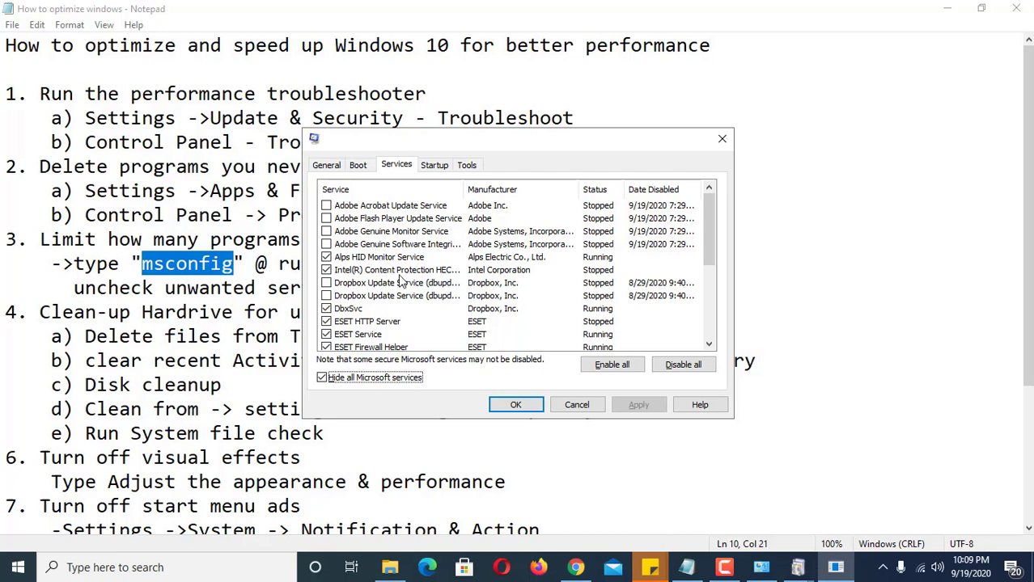
{"action": "scroll", "coordinate": [400, 280], "scroll_direction": "down", "scroll_amount": 1}
{"action": "scroll", "coordinate": [394, 317], "scroll_direction": "up", "scroll_amount": 1}
{"action": "scroll", "coordinate": [394, 324], "scroll_direction": "down", "scroll_amount": 2}
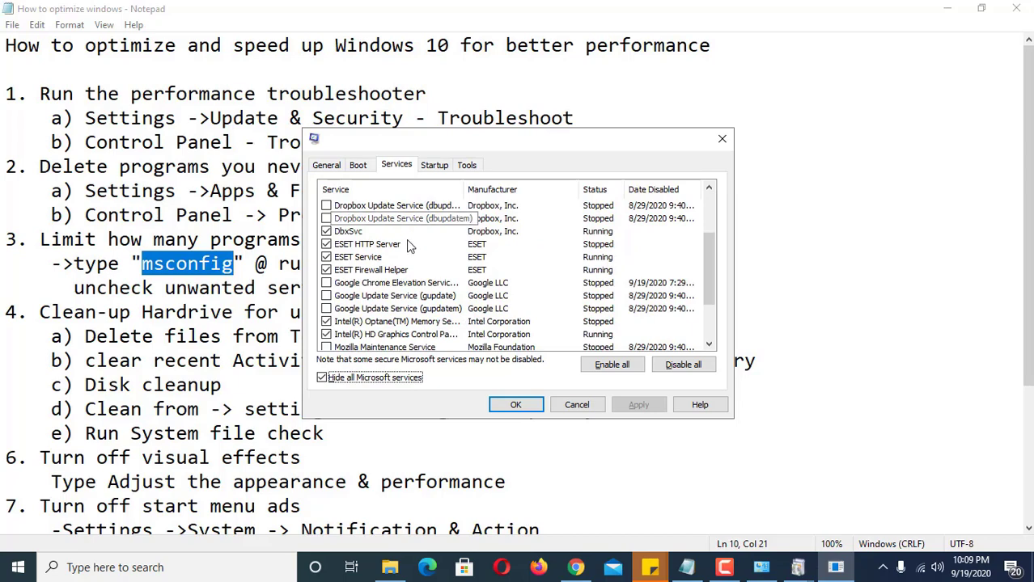
{"action": "scroll", "coordinate": [405, 250], "scroll_direction": "down", "scroll_amount": 2}
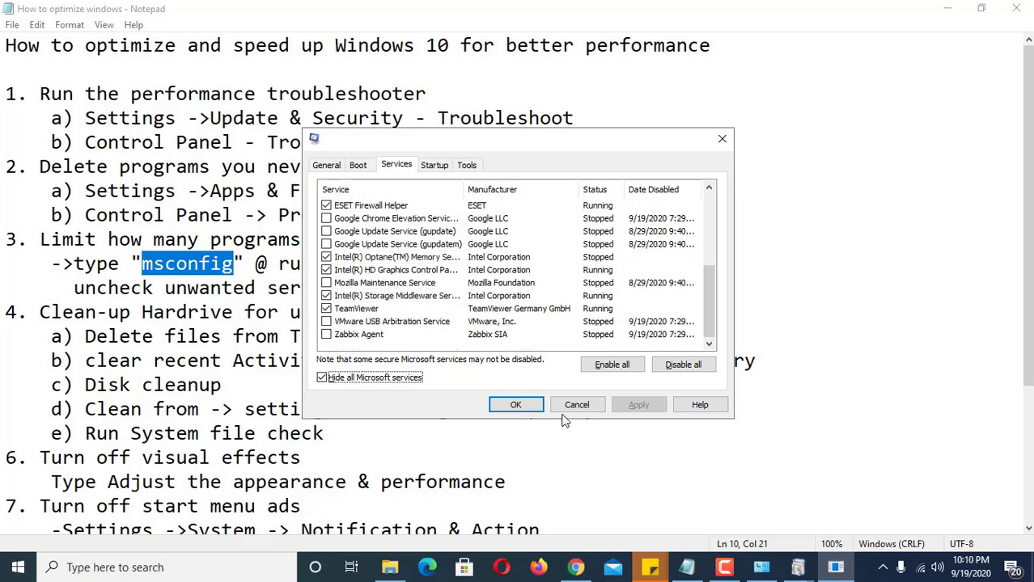
{"action": "left_click", "coordinate": [522, 406]}
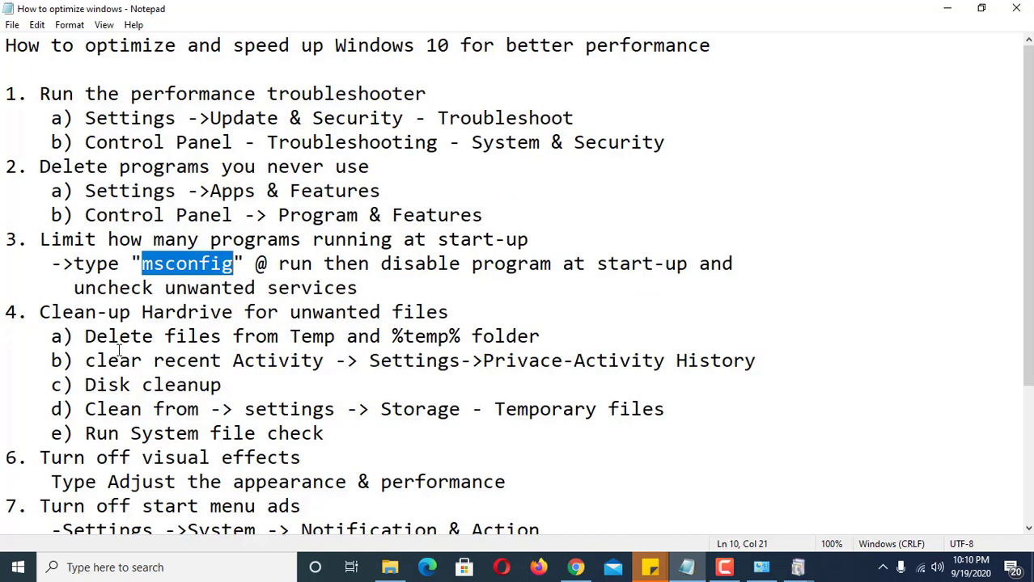
- Highlight the temp folder names in item 4a, run temp, select all files in the Windows Temp folder and close it
{"action": "left_click_drag", "start_coordinate": [291, 336], "coordinate": [473, 336]}
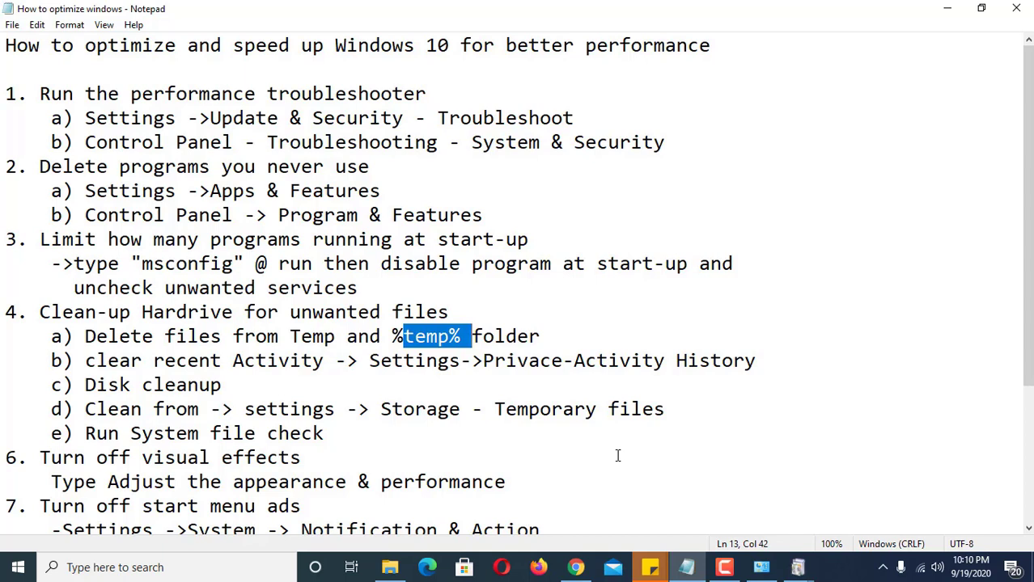
{"action": "key", "text": "super+r"}
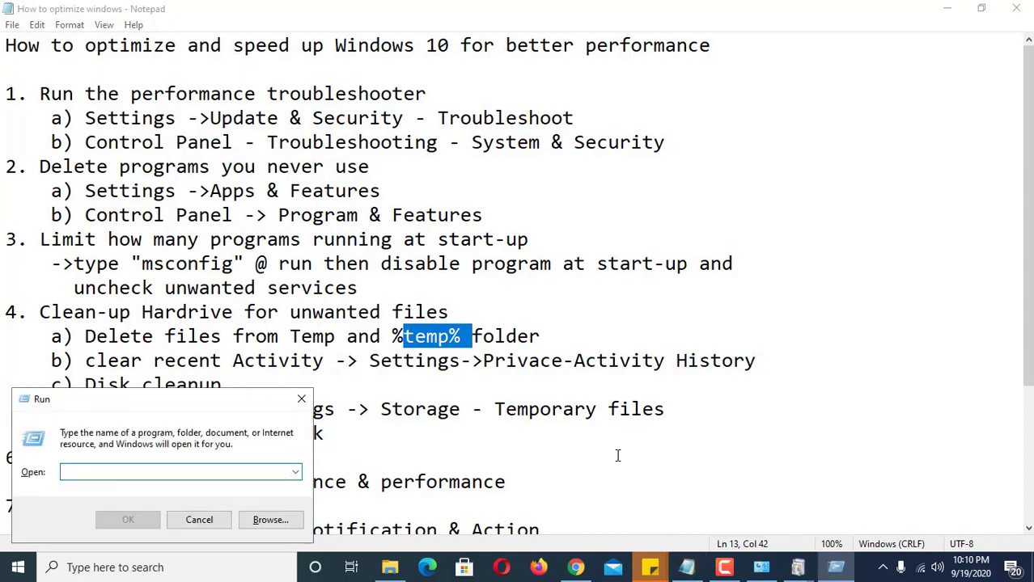
{"action": "type", "text": "temp"}
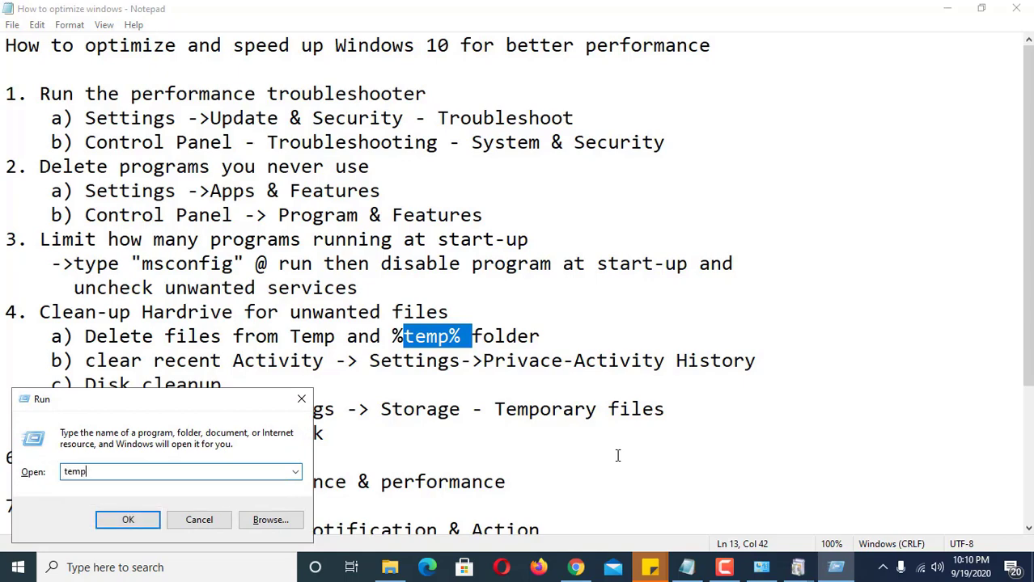
{"action": "key", "text": "Return"}
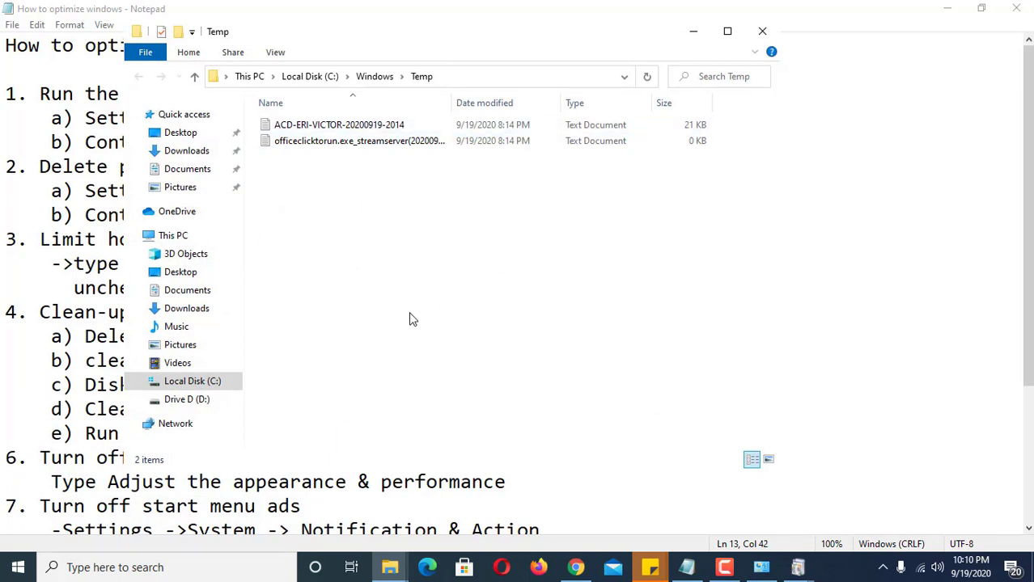
{"action": "key", "text": "ctrl+a"}
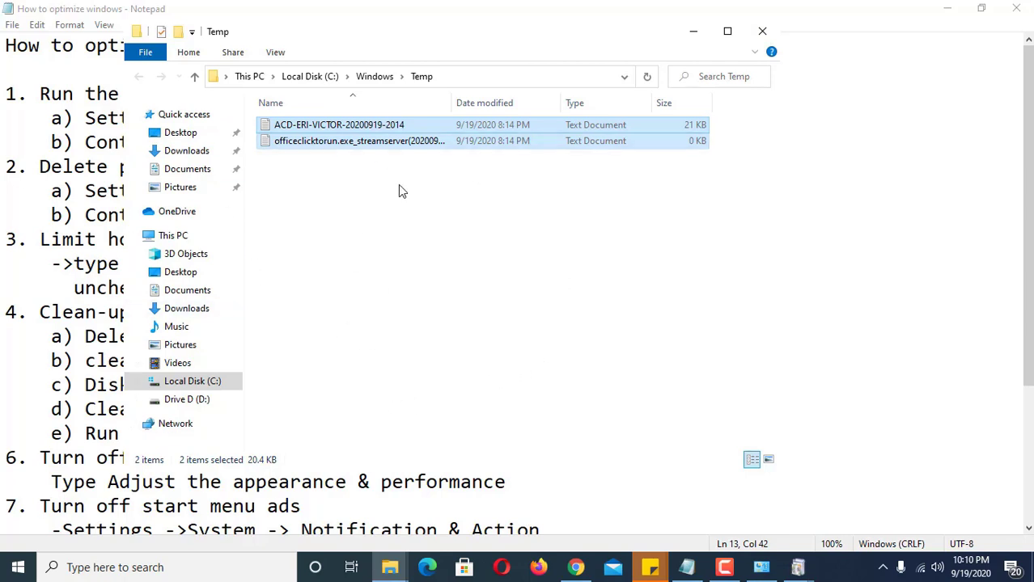
{"action": "left_click", "coordinate": [763, 34]}
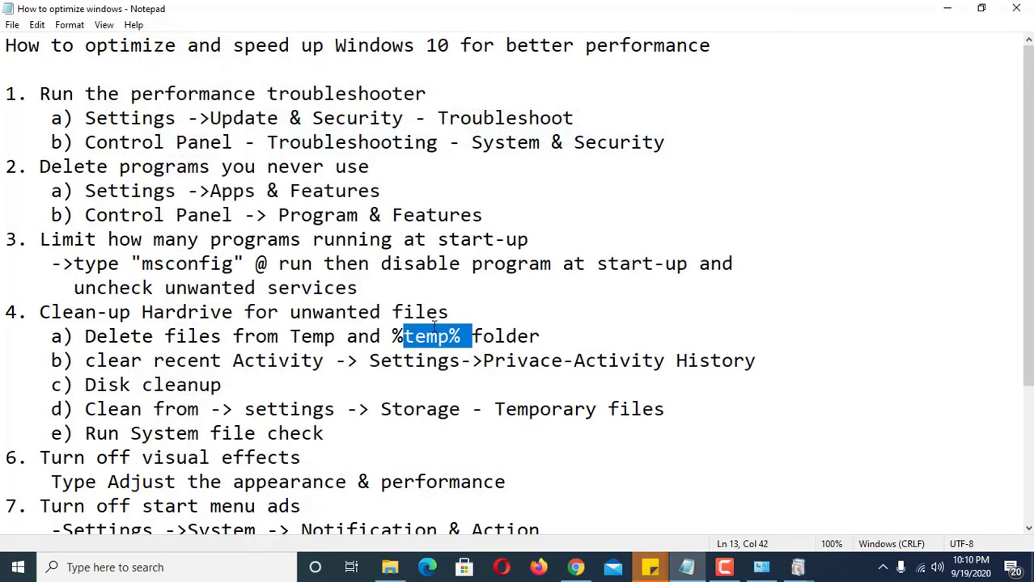
- Open the user's local temporary files folder by running %temp%
{"action": "left_click", "coordinate": [402, 337]}
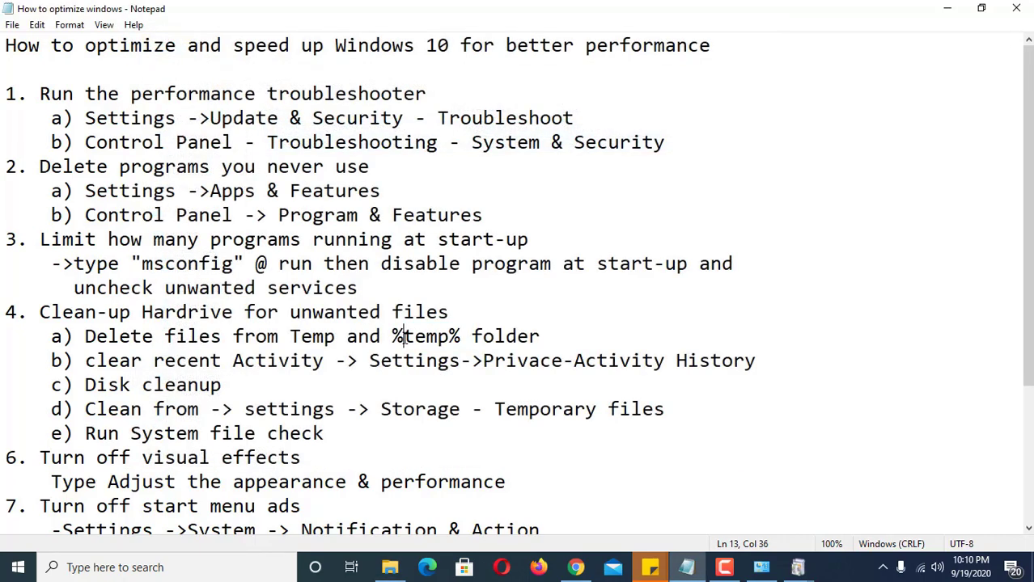
{"action": "key", "text": "super+r"}
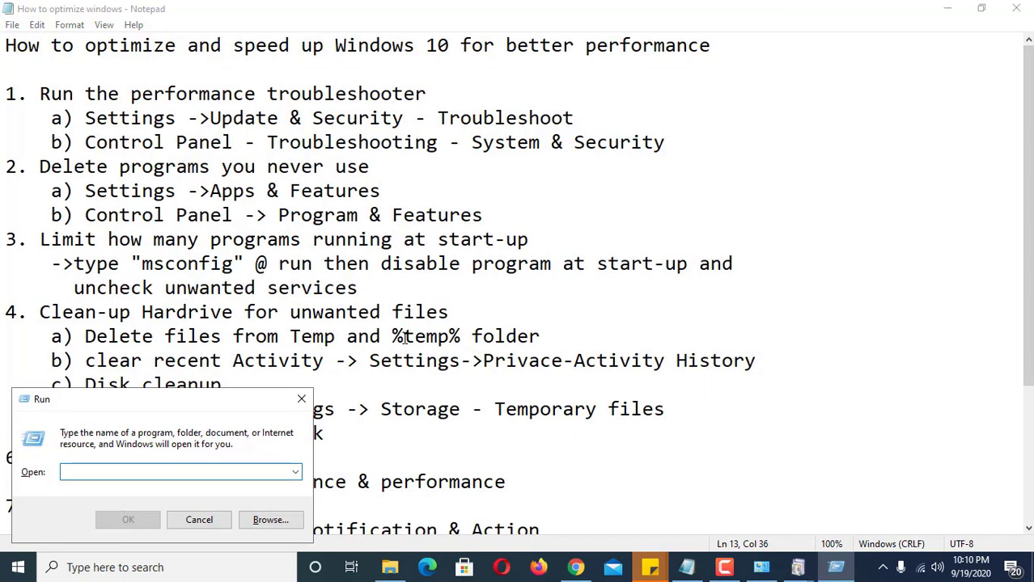
{"action": "type", "text": "%temp%"}
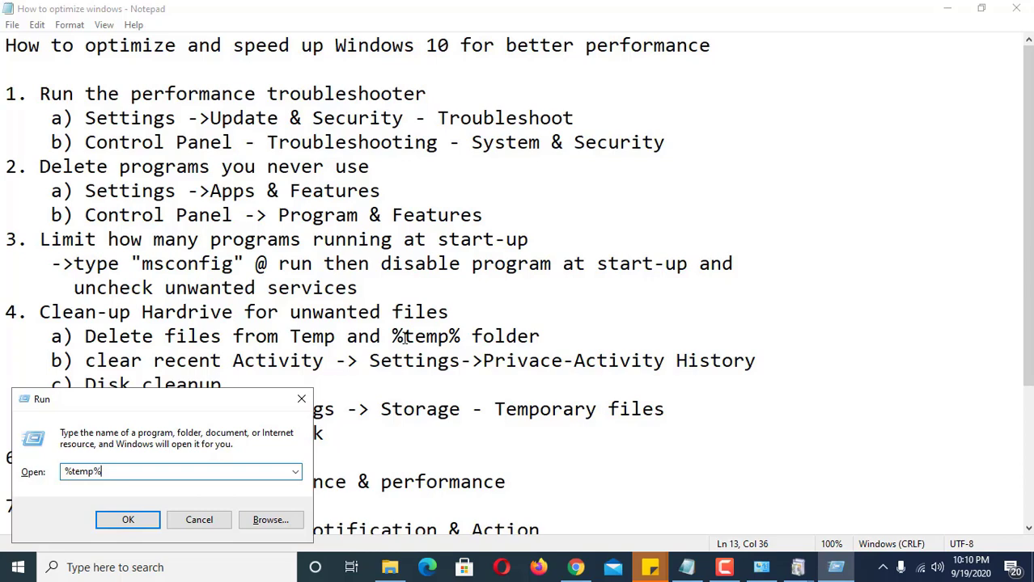
{"action": "key", "text": "Return"}
- Delete all items in the %temp% folder, granting administrator permission, skipping items in use and cancelling the rest
{"action": "left_click_drag", "start_coordinate": [397, 376], "coordinate": [293, 136]}
{"action": "left_click", "coordinate": [455, 434]}
{"action": "key", "text": "ctrl+a"}
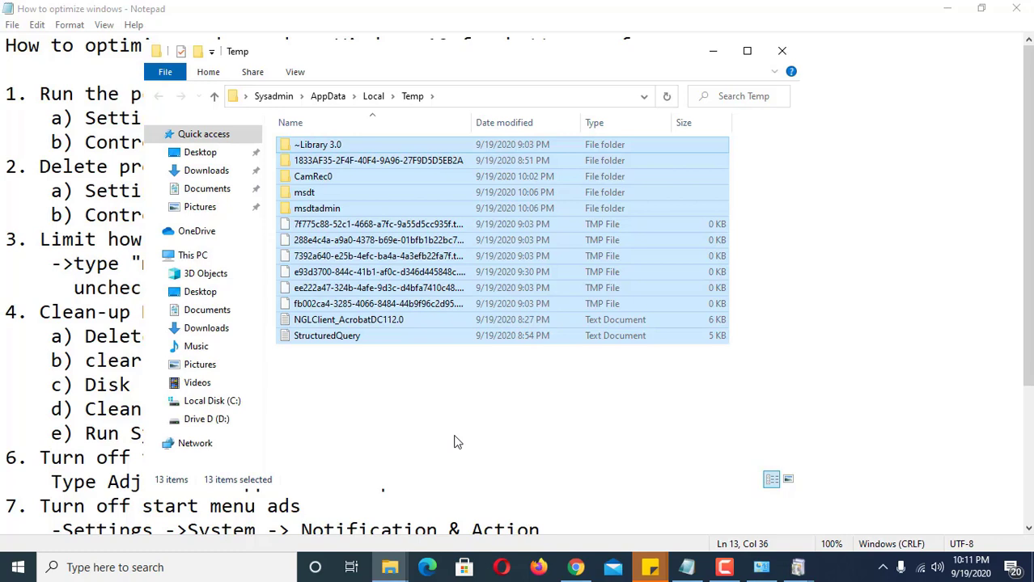
{"action": "key", "text": "Delete"}
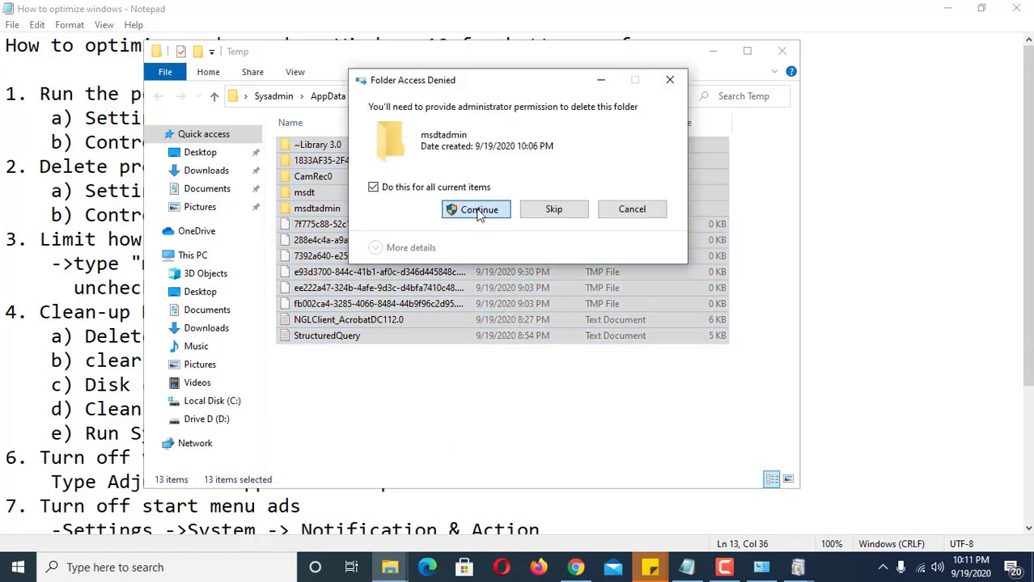
{"action": "left_click", "coordinate": [478, 211]}
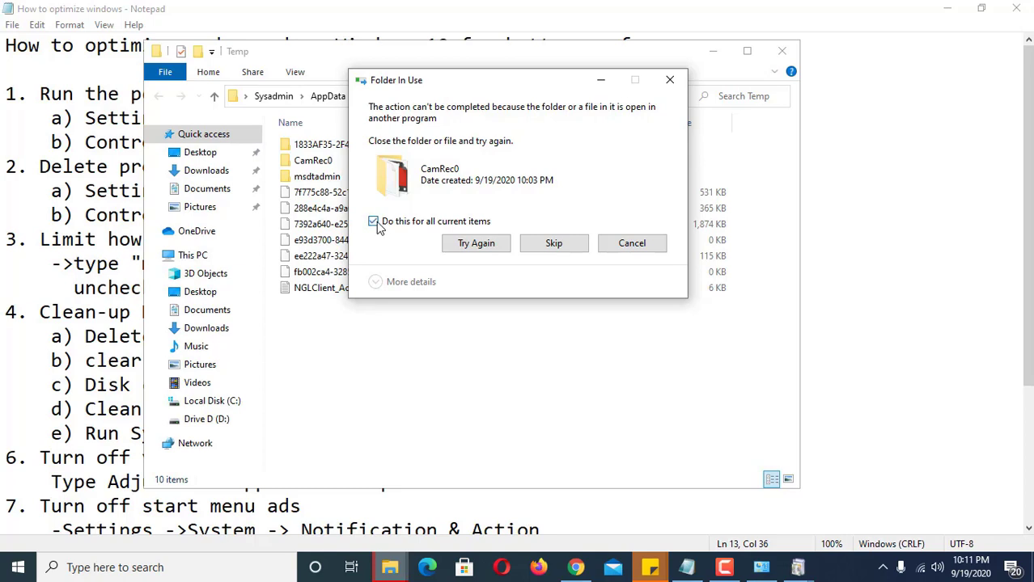
{"action": "left_click", "coordinate": [553, 244]}
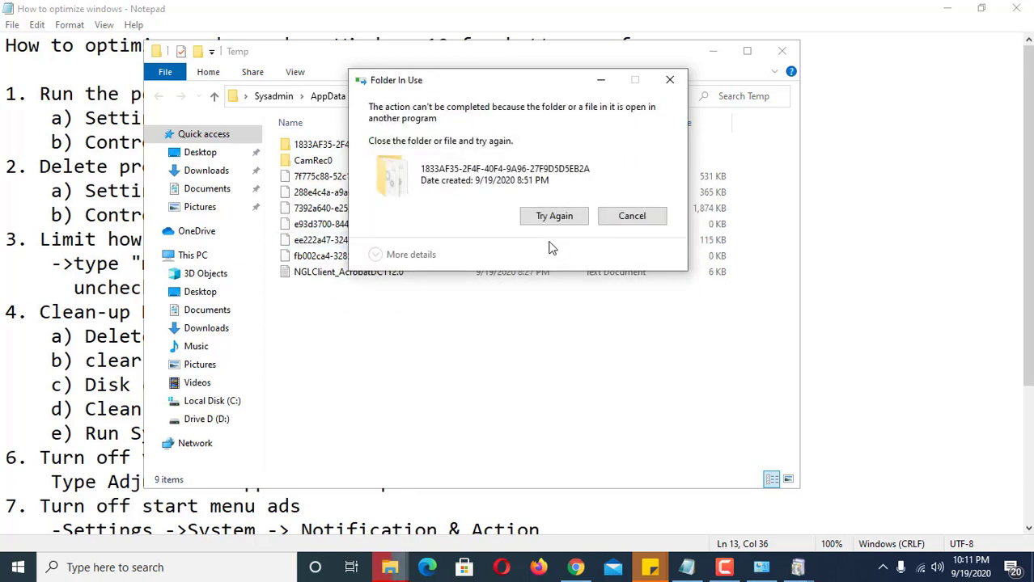
{"action": "left_click", "coordinate": [630, 216]}
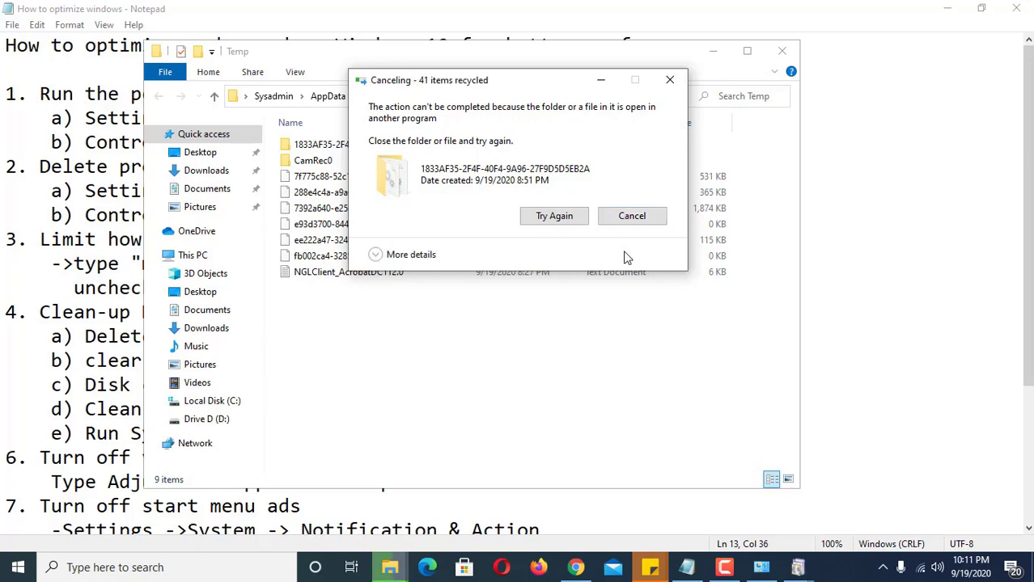
{"action": "left_click", "coordinate": [637, 221]}
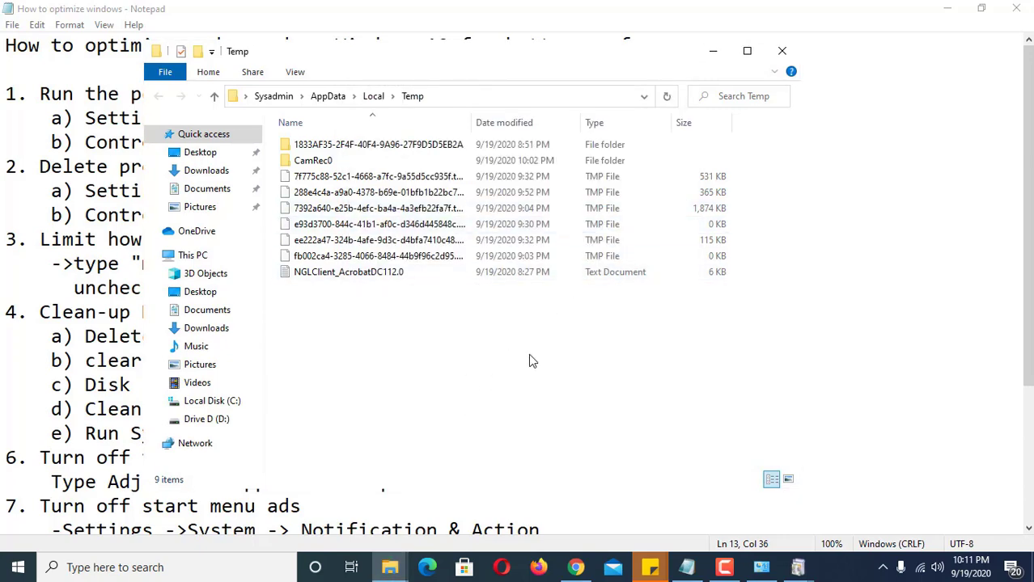
- Minimize the notes, close Programs and Features, then switch back to Notepad and highlight "%temp%" in item 4a
{"action": "left_click", "coordinate": [947, 8]}
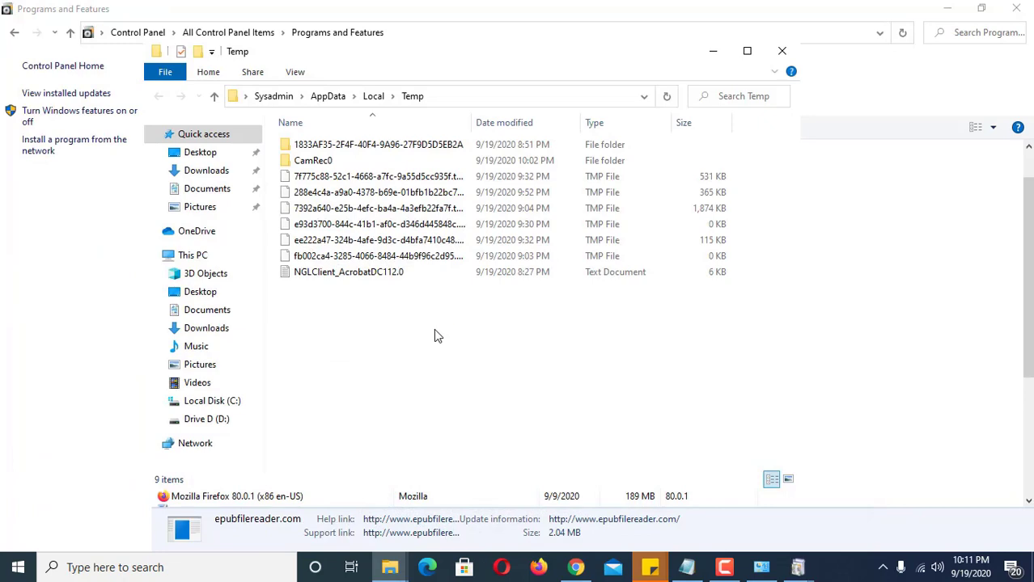
{"action": "left_click", "coordinate": [1015, 8]}
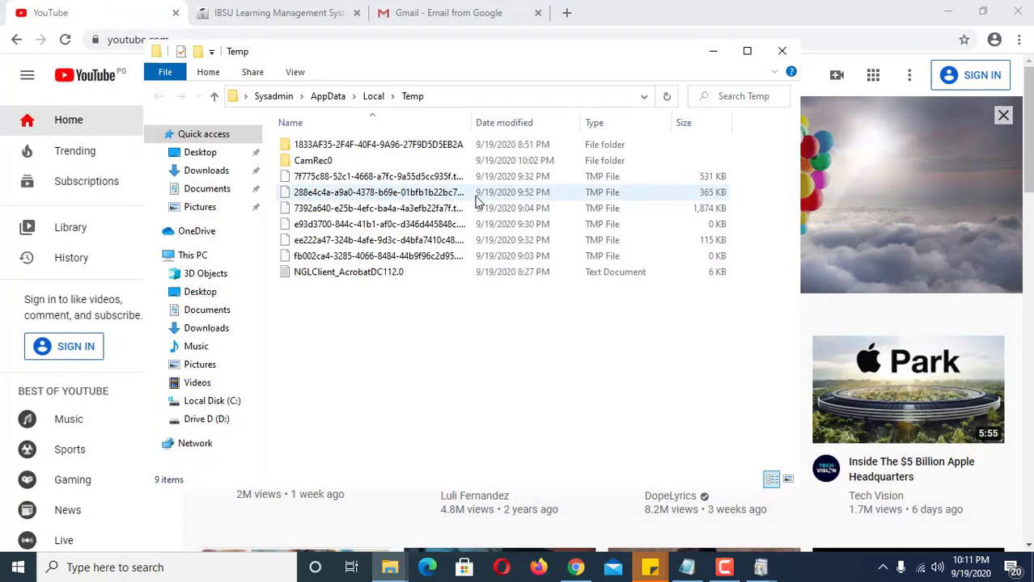
{"action": "left_click", "coordinate": [686, 566]}
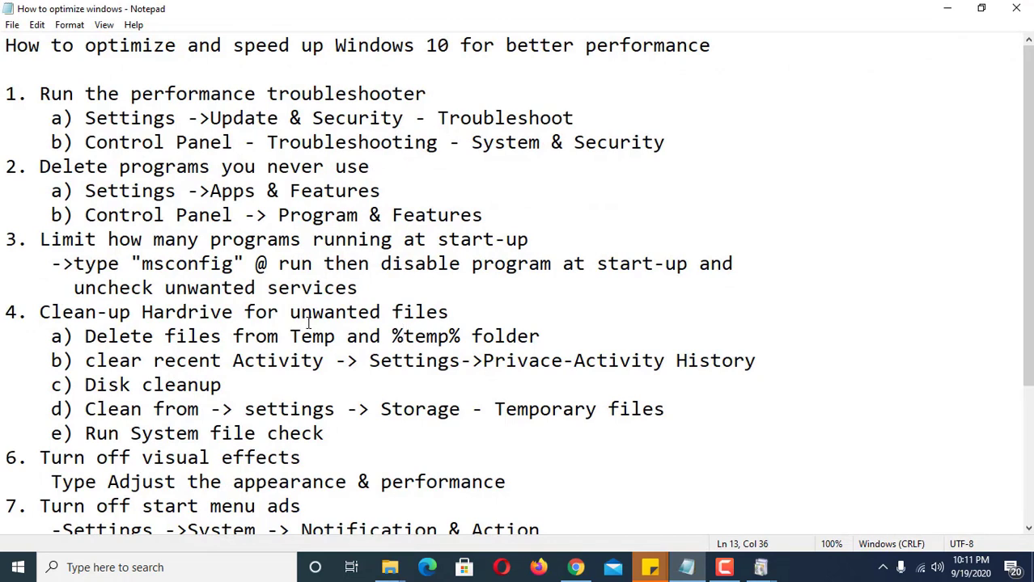
{"action": "left_click_drag", "start_coordinate": [291, 337], "coordinate": [464, 335]}
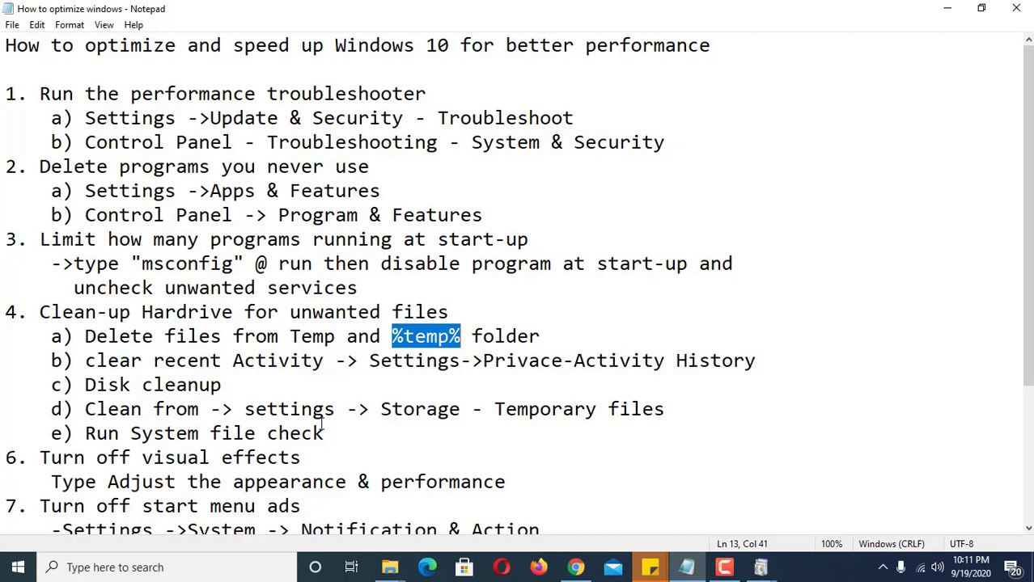
- Open the Activity history page in the Privacy section of Windows Settings
{"action": "left_click", "coordinate": [18, 567]}
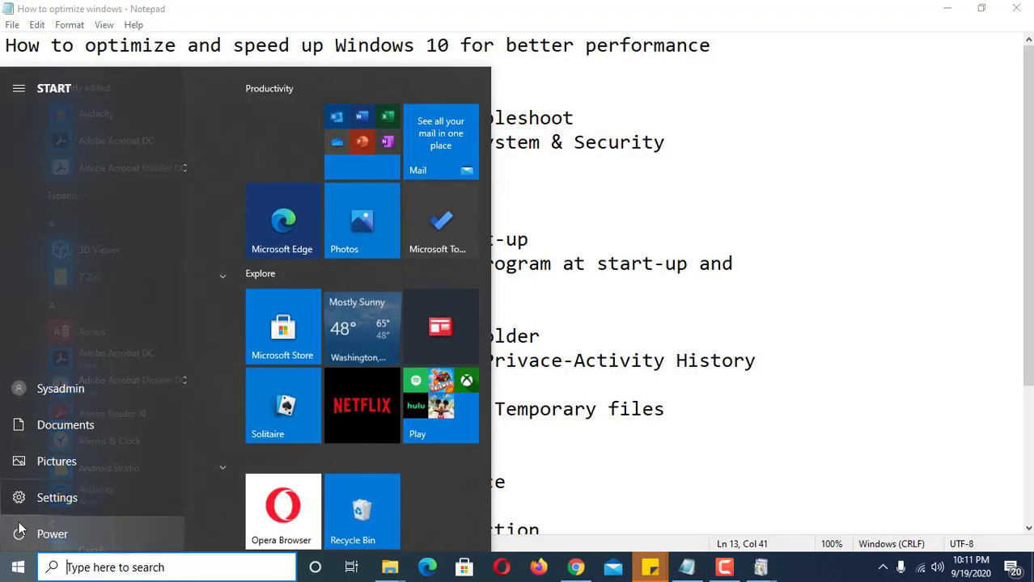
{"action": "left_click", "coordinate": [22, 500]}
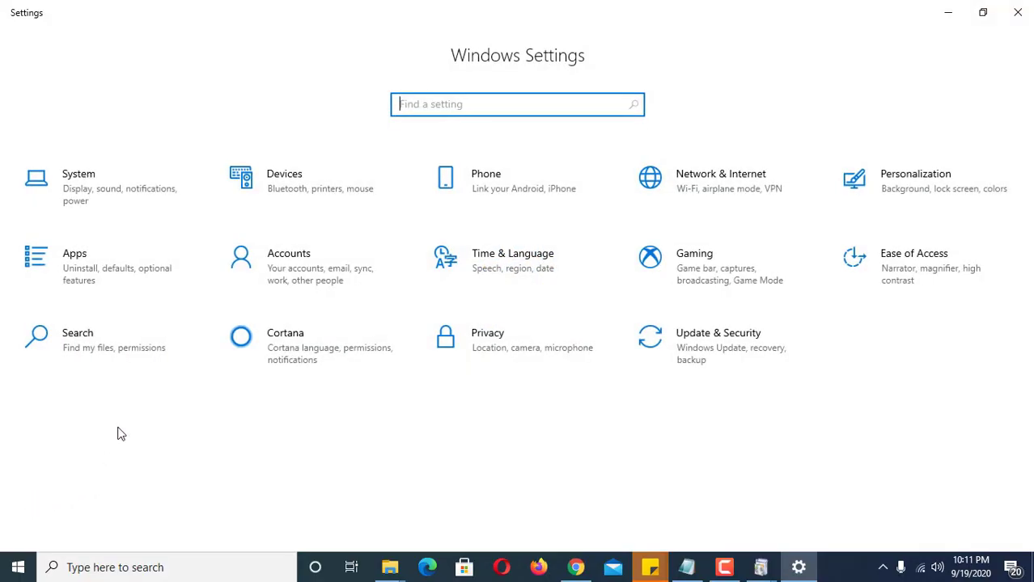
{"action": "left_click", "coordinate": [512, 350]}
{"action": "left_click", "coordinate": [69, 365]}
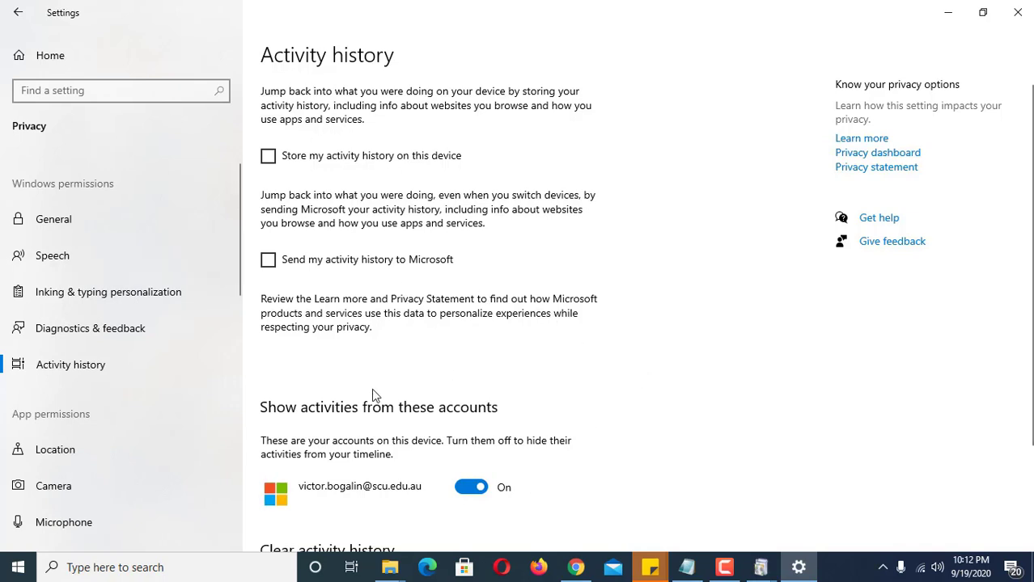
- Turn on storing activity history on this device, and clear the account's activity history
{"action": "scroll", "coordinate": [356, 489], "scroll_direction": "down", "scroll_amount": 2}
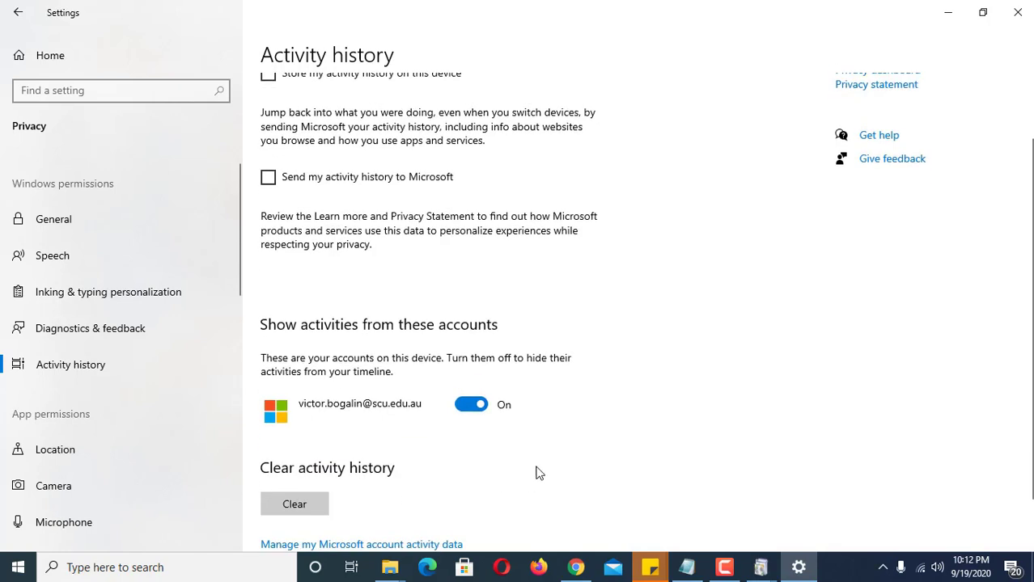
{"action": "scroll", "coordinate": [547, 453], "scroll_direction": "up", "scroll_amount": 2}
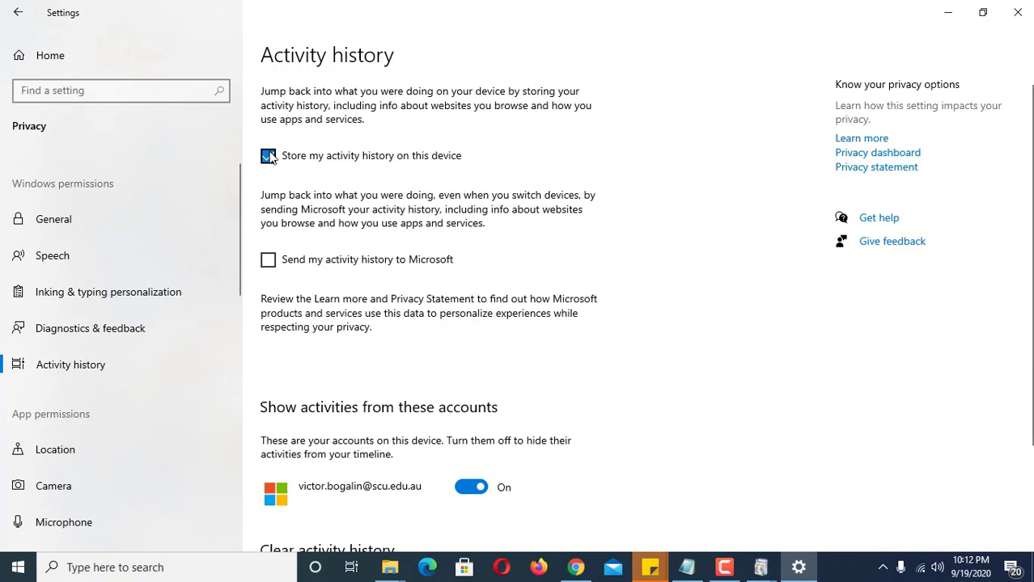
{"action": "scroll", "coordinate": [404, 269], "scroll_direction": "down", "scroll_amount": 3}
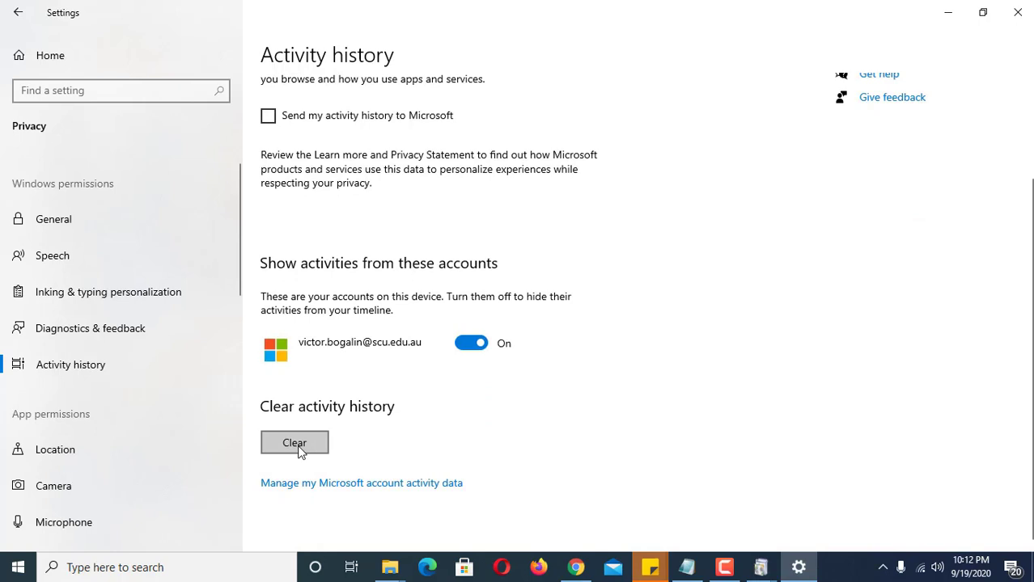
{"action": "left_click", "coordinate": [298, 447]}
{"action": "left_click", "coordinate": [244, 410]}
- Switch to the Notepad checklist and highlight the recent activity text in item 4b, then "Disk cleanup" in item 4c
{"action": "left_click", "coordinate": [687, 567]}
{"action": "left_click_drag", "start_coordinate": [106, 360], "coordinate": [272, 368]}
{"action": "left_click_drag", "start_coordinate": [86, 385], "coordinate": [244, 387]}
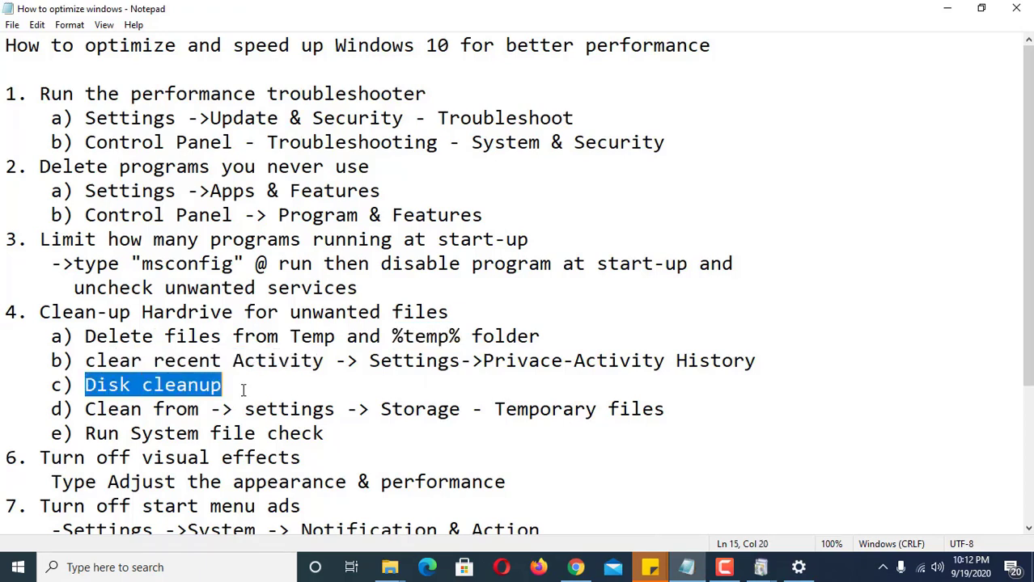
- Search Windows for "disk", launch Disk Cleanup and choose drive (C:) for cleaning
{"action": "left_click", "coordinate": [211, 567]}
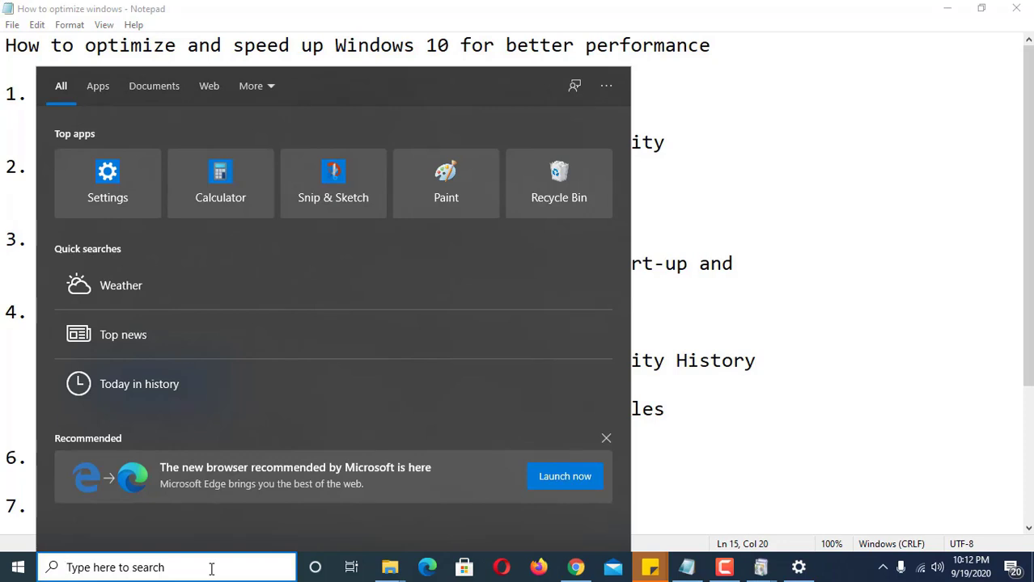
{"action": "type", "text": "disk"}
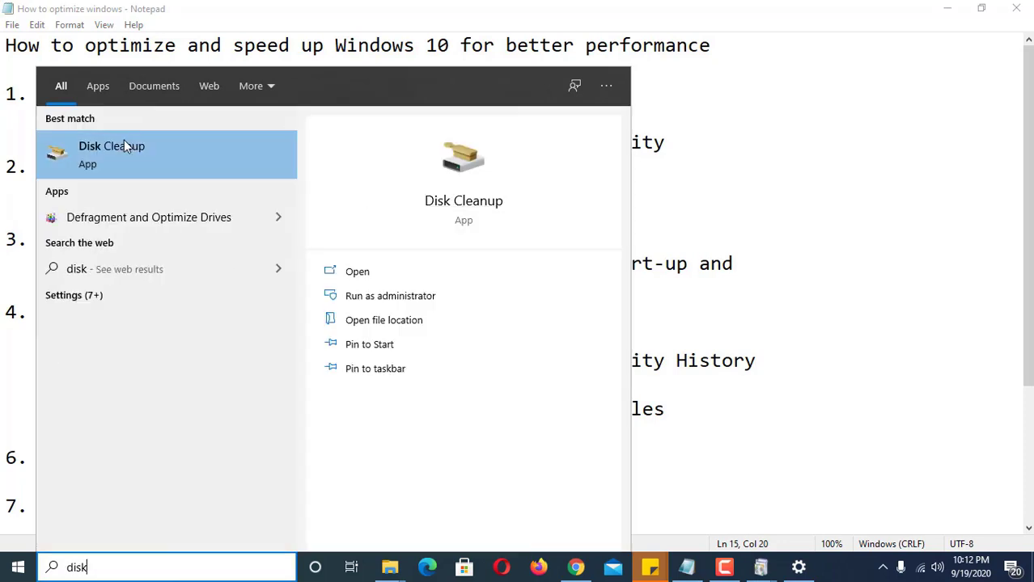
{"action": "left_click", "coordinate": [124, 146]}
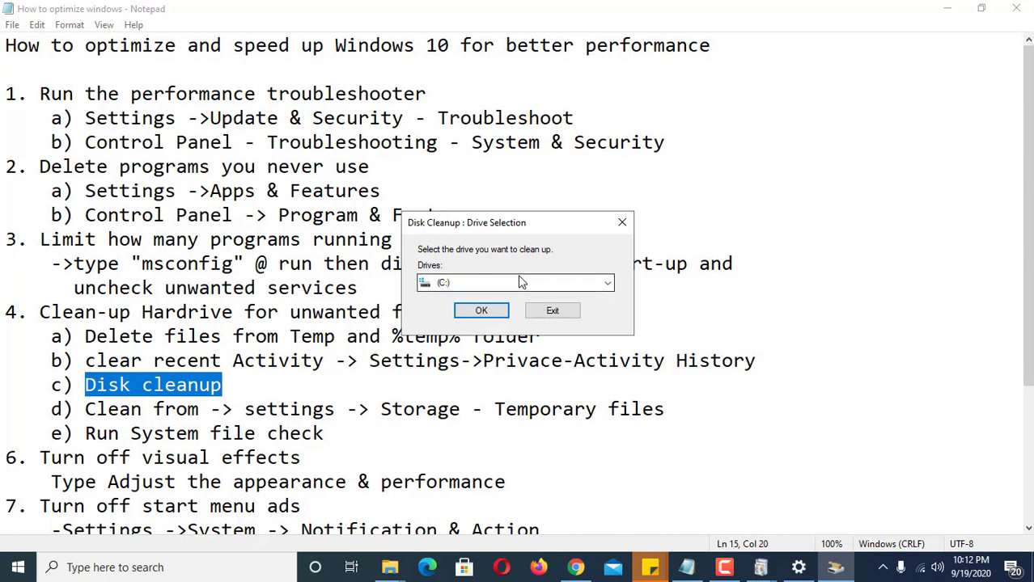
{"action": "left_click", "coordinate": [511, 283]}
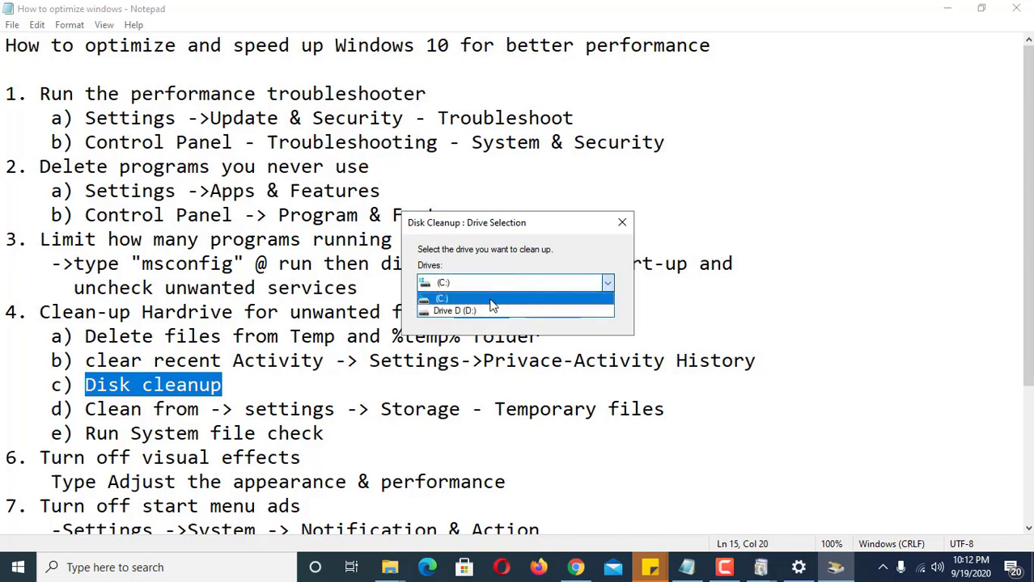
{"action": "left_click", "coordinate": [491, 301]}
{"action": "left_click", "coordinate": [483, 312]}
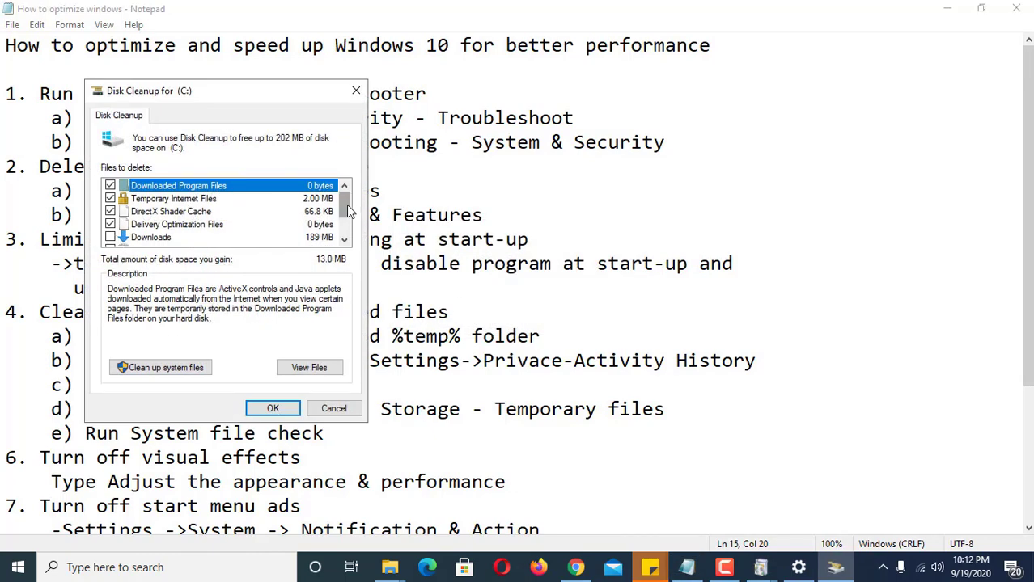
- Review the files to delete in Disk Cleanup for (C:) and permanently delete the preselected categories, leaving Downloads unselected
{"action": "mouse_move", "coordinate": [346, 208]}
{"action": "left_mouse_down"}
{"action": "mouse_move", "coordinate": [346, 234]}
{"action": "mouse_move", "coordinate": [345, 198]}
{"action": "left_mouse_up"}
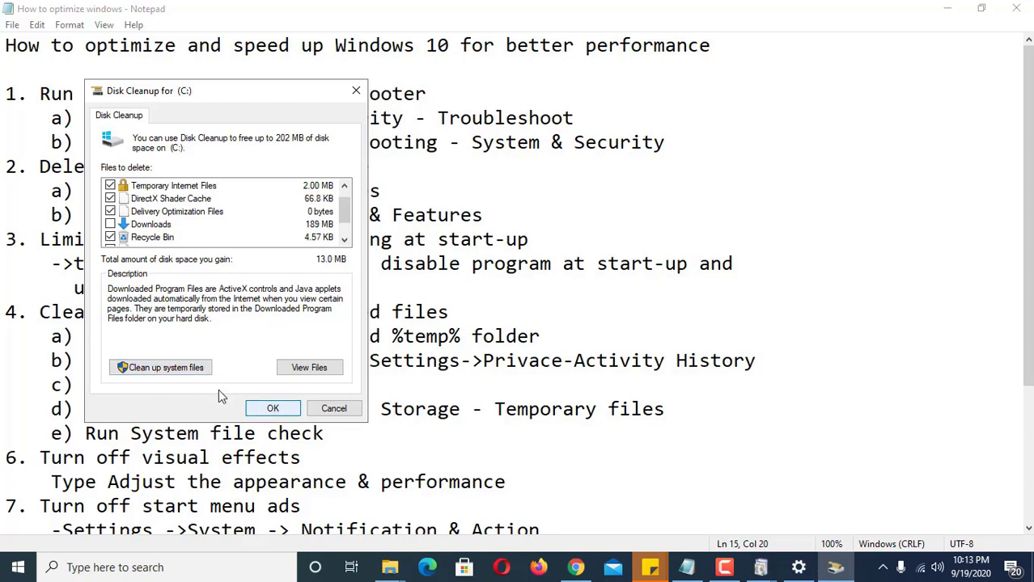
{"action": "left_click", "coordinate": [273, 408]}
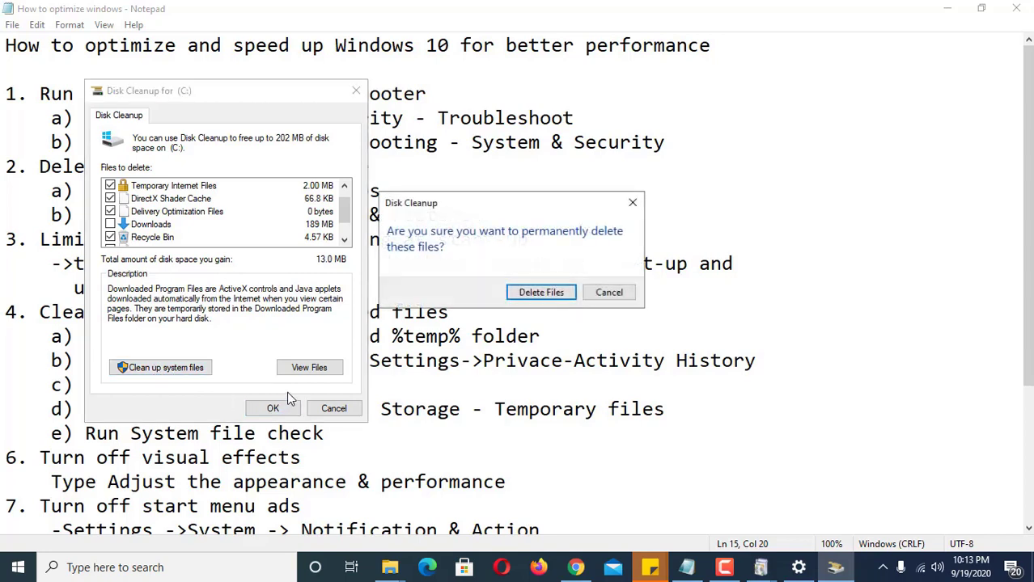
{"action": "left_click", "coordinate": [544, 296]}
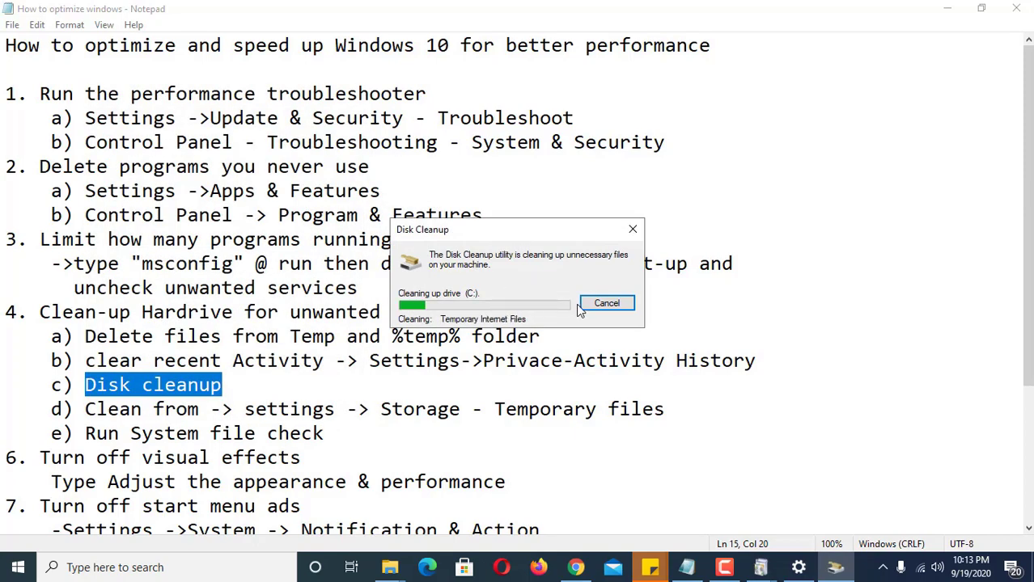
{"action": "left_click", "coordinate": [528, 336]}
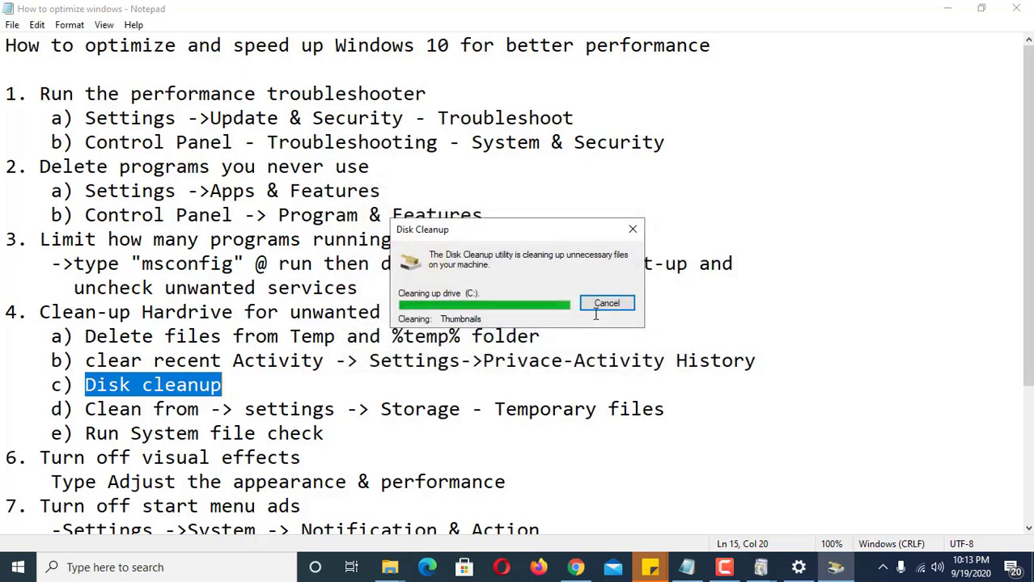
- Highlight the temporary files text in item 4d of the notes, then open the Storage page in Windows System settings
{"action": "left_click", "coordinate": [336, 408]}
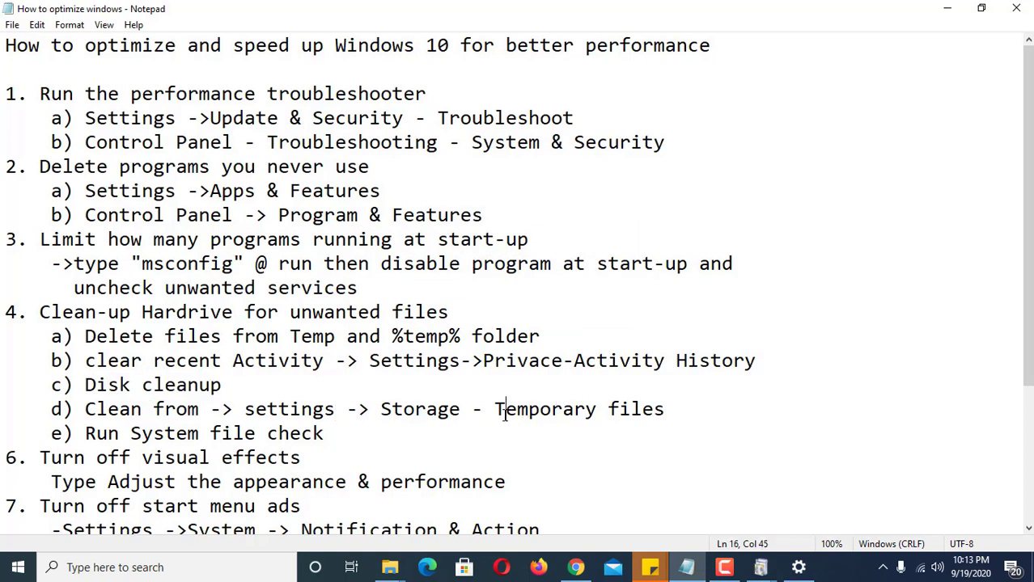
{"action": "left_click_drag", "start_coordinate": [505, 410], "coordinate": [642, 410]}
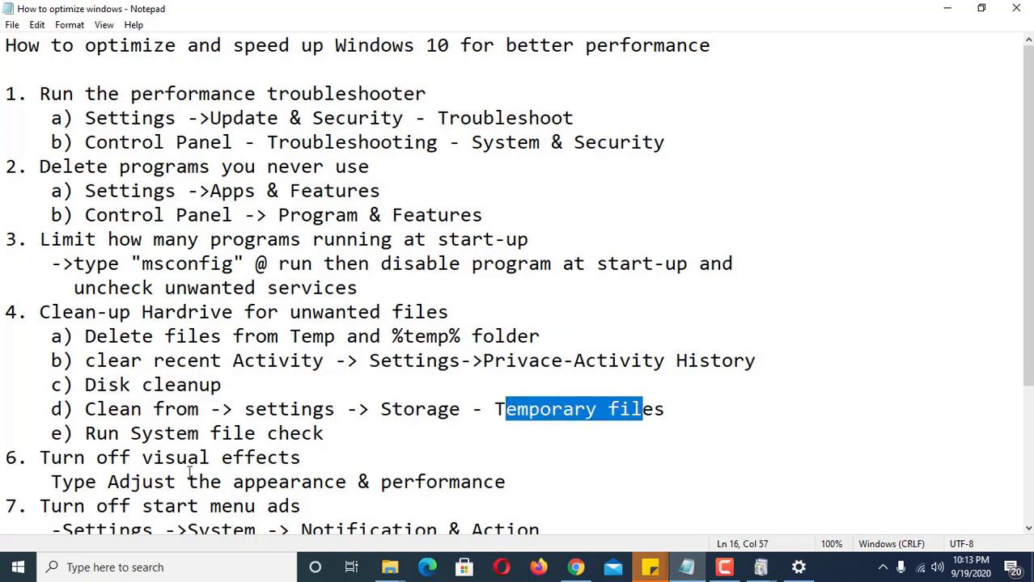
{"action": "left_click", "coordinate": [18, 567]}
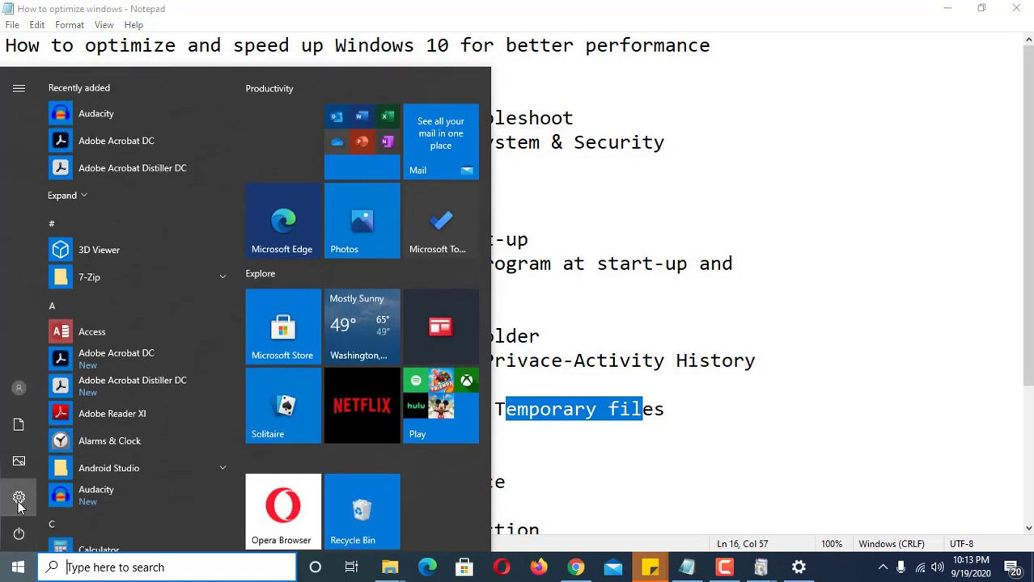
{"action": "left_click", "coordinate": [20, 502]}
{"action": "left_click", "coordinate": [29, 65]}
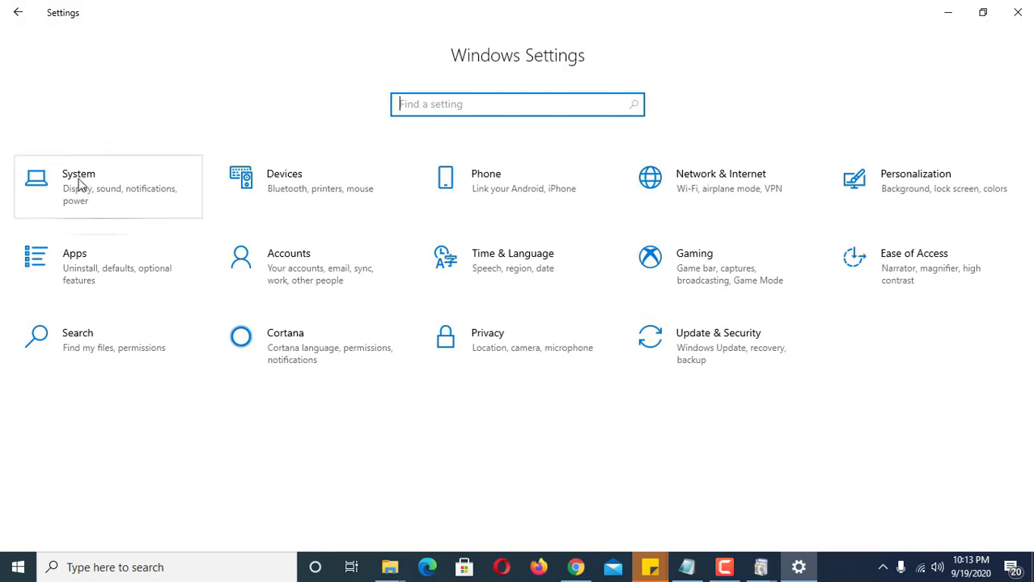
{"action": "left_click", "coordinate": [84, 209]}
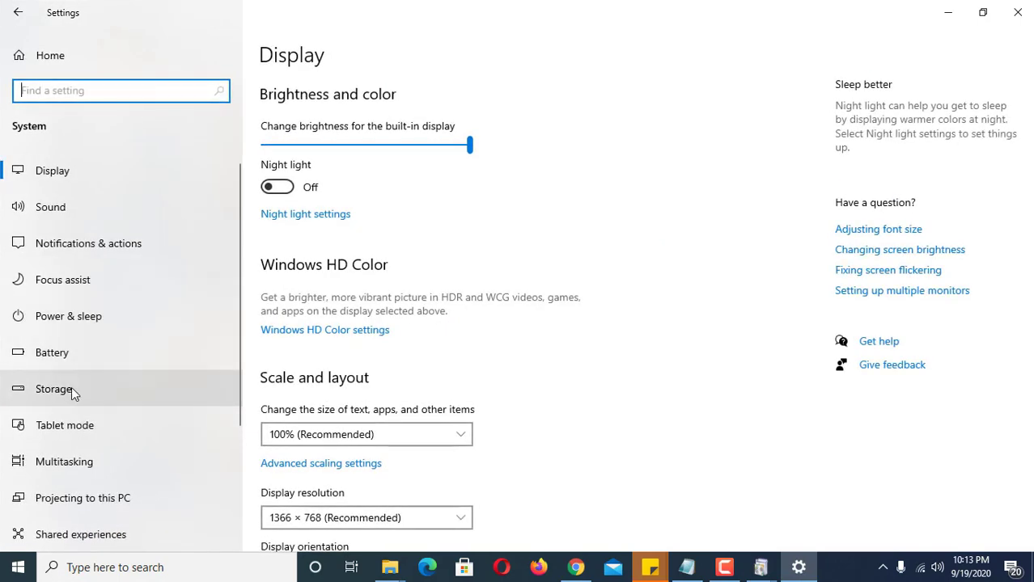
{"action": "left_click", "coordinate": [69, 388]}
- Open the Temporary files category of Local Disk (C:) and remove the preselected Temporary files, Temporary Internet Files and Thumbnails
{"action": "scroll", "coordinate": [615, 341], "scroll_direction": "down", "scroll_amount": 2}
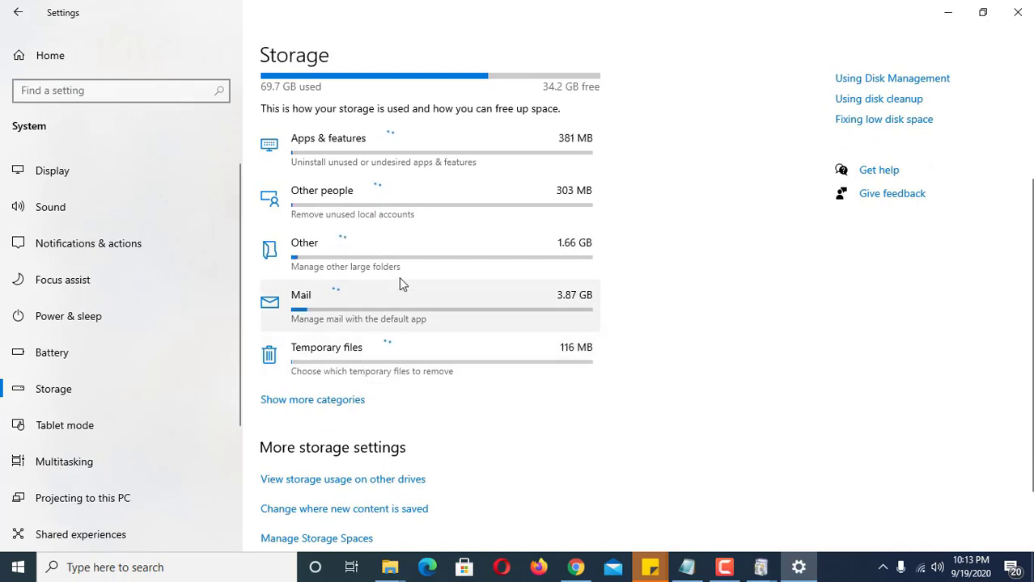
{"action": "scroll", "coordinate": [412, 283], "scroll_direction": "up", "scroll_amount": 1}
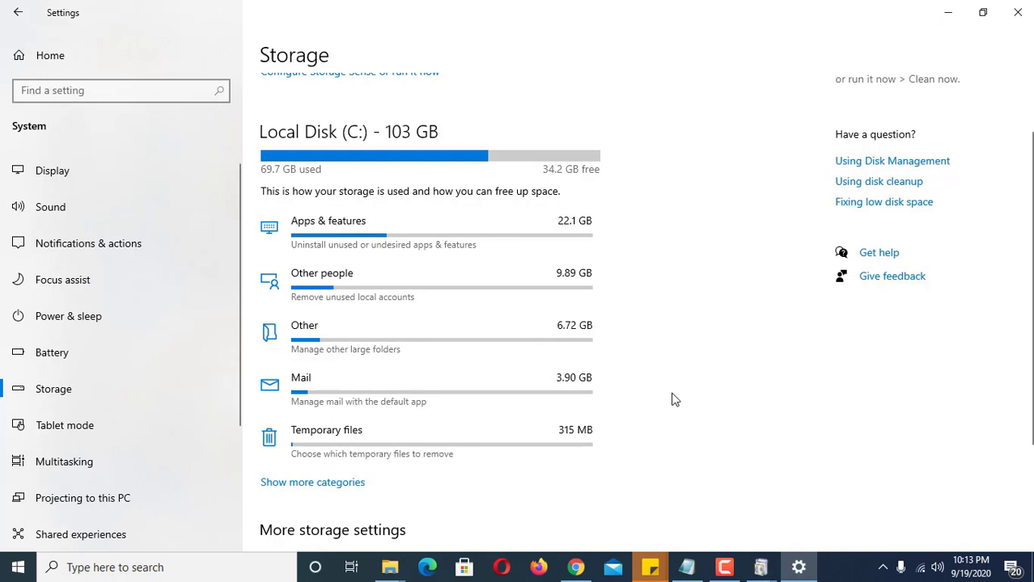
{"action": "scroll", "coordinate": [670, 399], "scroll_direction": "down", "scroll_amount": 1}
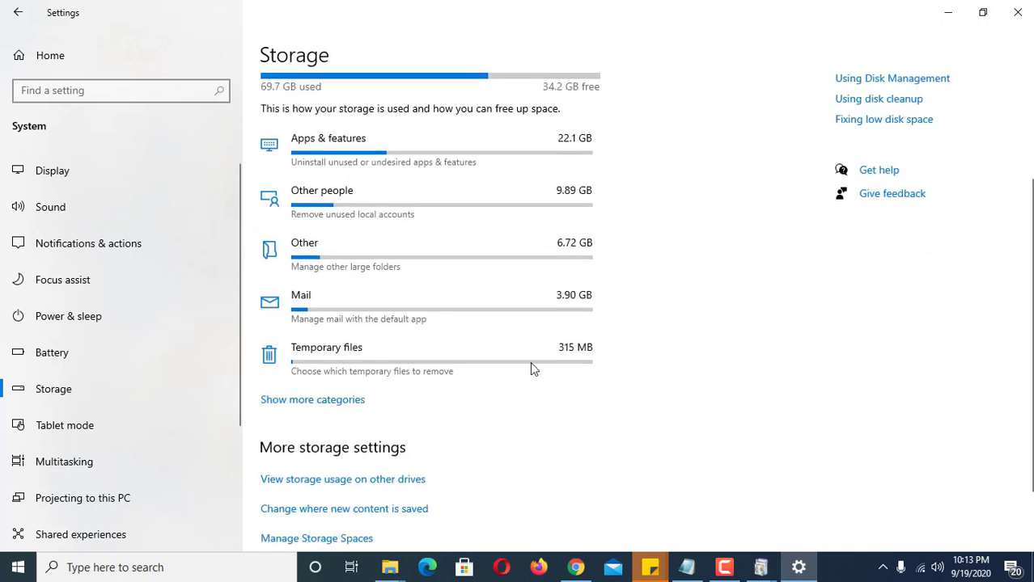
{"action": "left_click", "coordinate": [426, 364]}
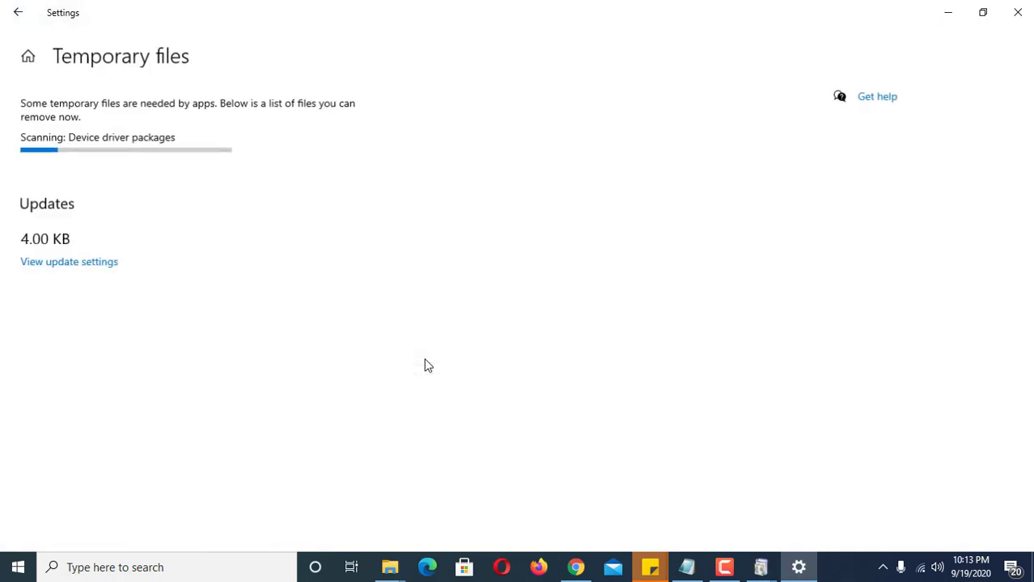
{"action": "scroll", "coordinate": [65, 276], "scroll_direction": "down", "scroll_amount": 2}
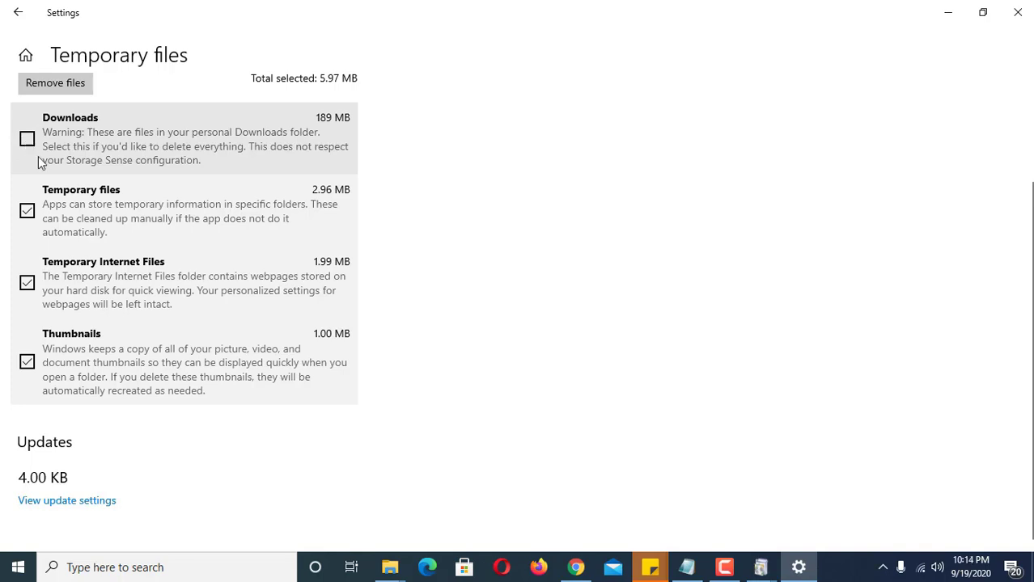
{"action": "left_click", "coordinate": [57, 81]}
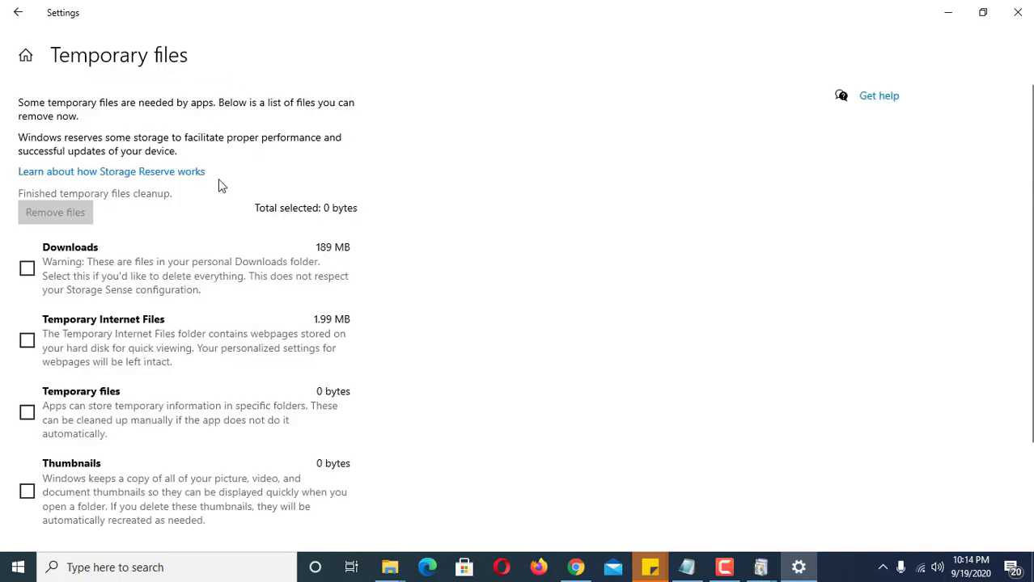
- Select only Temporary Internet Files in the temporary files list and remove them again
{"action": "scroll", "coordinate": [409, 316], "scroll_direction": "down", "scroll_amount": 1}
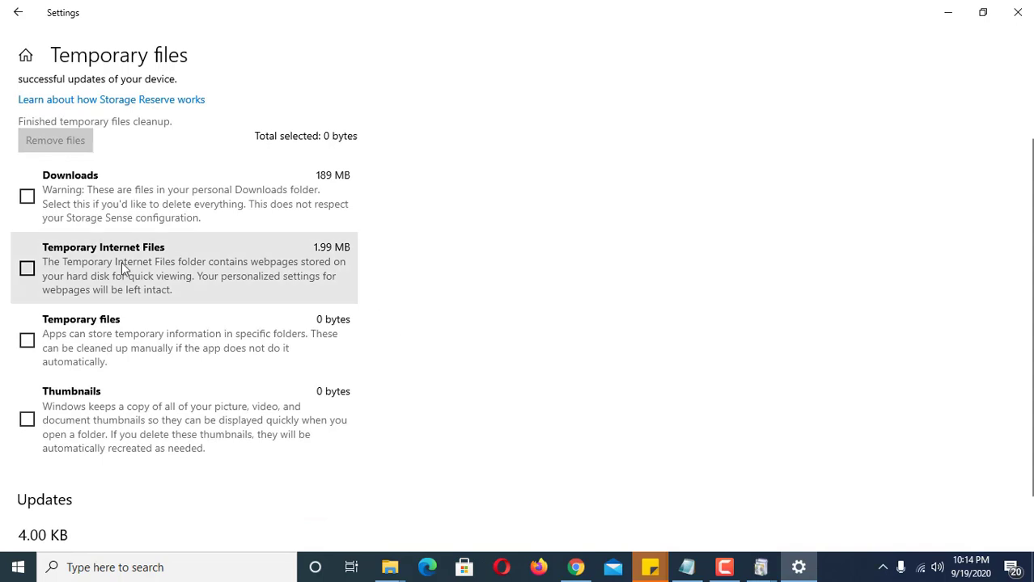
{"action": "left_click", "coordinate": [26, 269]}
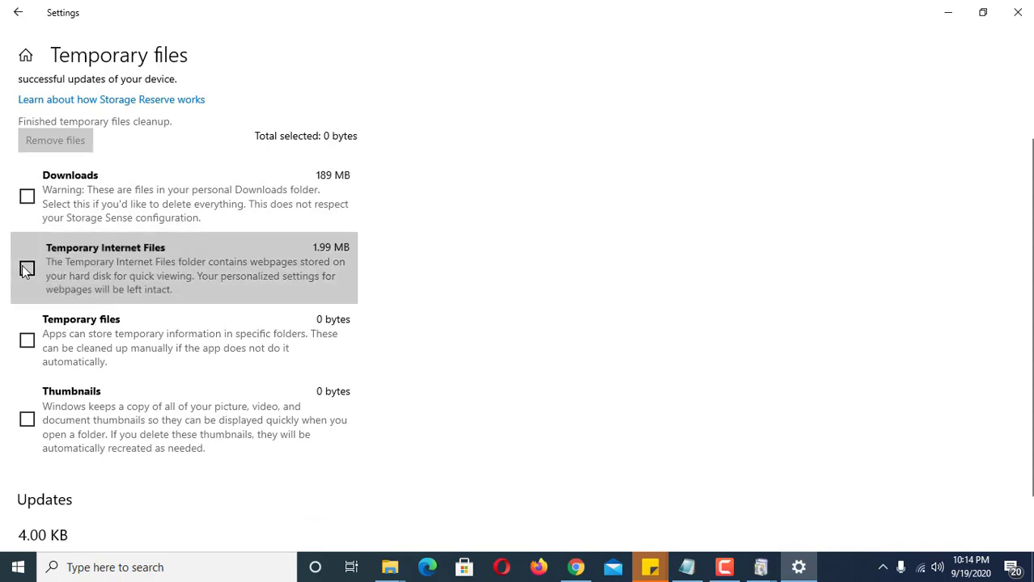
{"action": "left_click", "coordinate": [62, 142]}
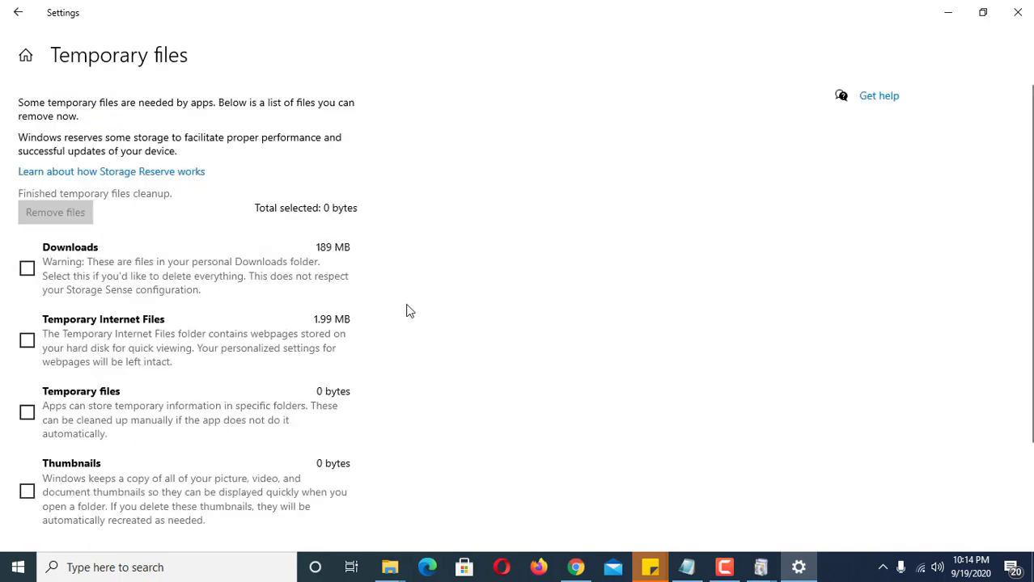
- Close Windows Settings and highlight "Run System file check" in item 4e of the Notepad checklist
{"action": "scroll", "coordinate": [415, 313], "scroll_direction": "down", "scroll_amount": 2}
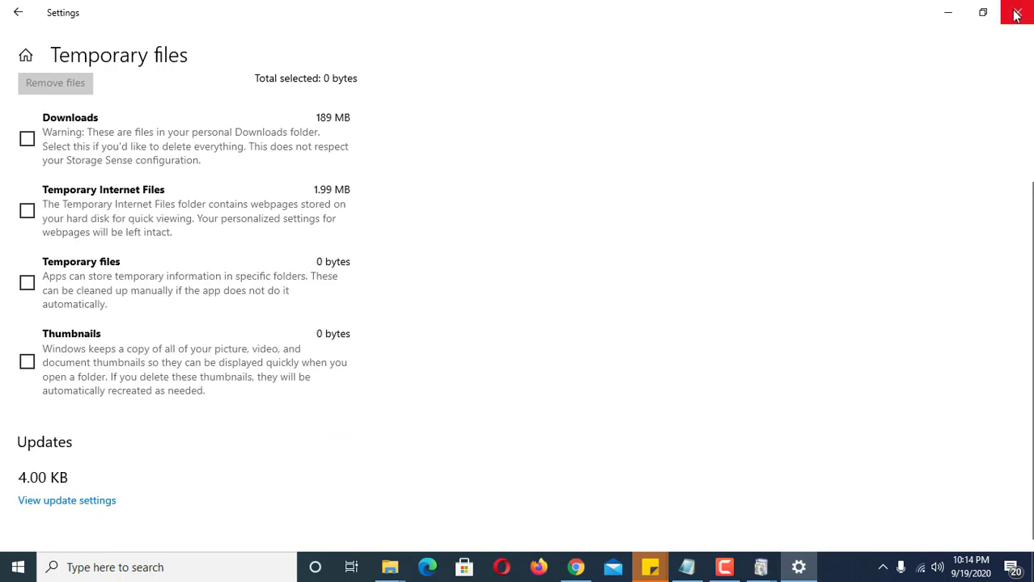
{"action": "left_click", "coordinate": [1015, 15]}
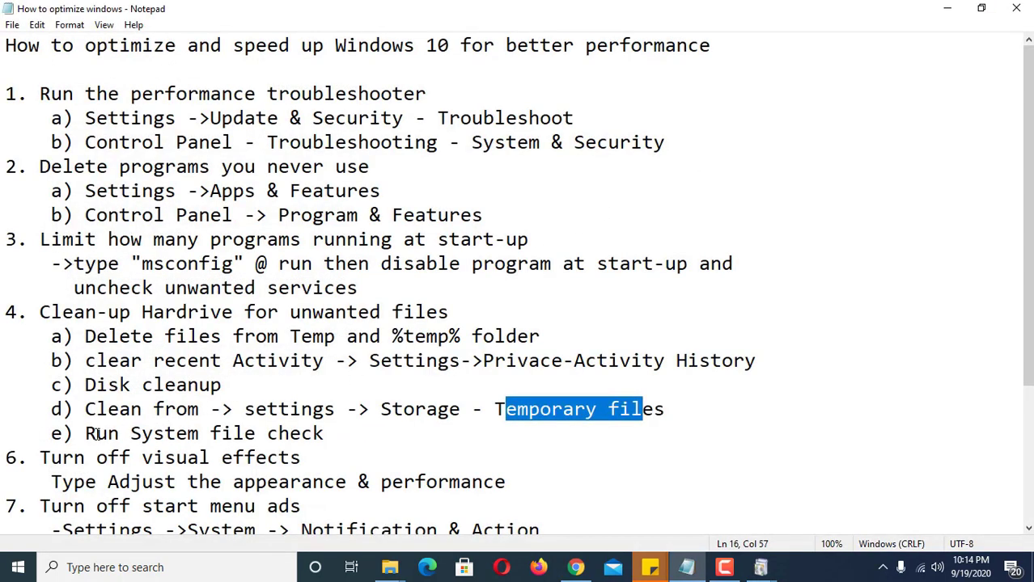
{"action": "left_click_drag", "start_coordinate": [85, 433], "coordinate": [340, 433]}
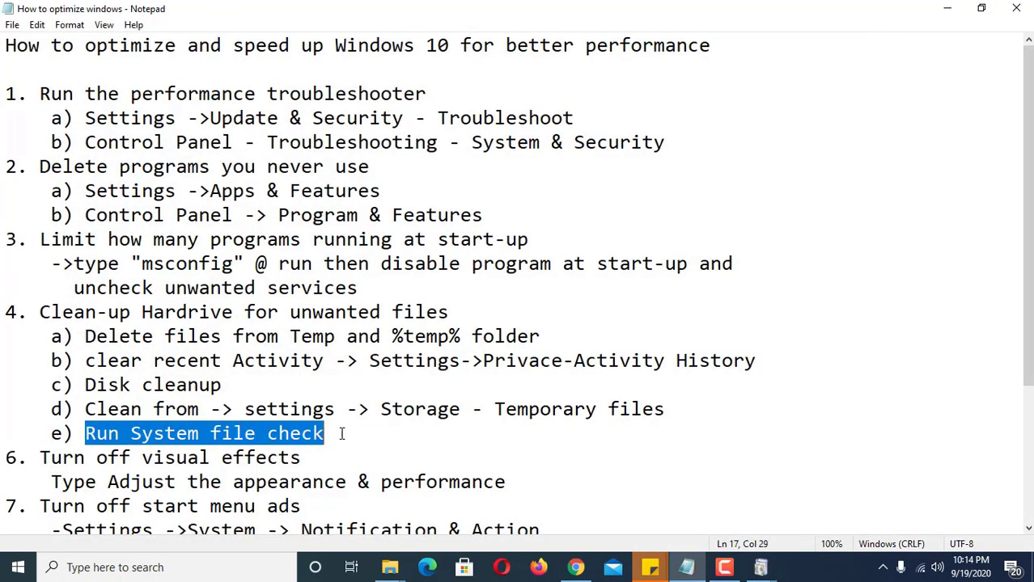
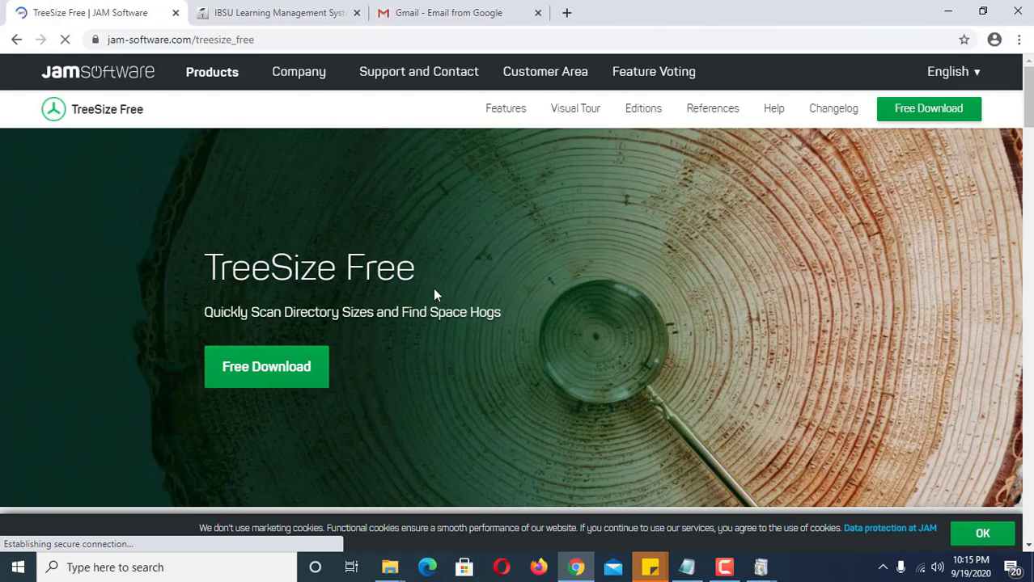
- Scan Drive D (D:) with TreeSize Free from File Explorer, restarting the program as administrator
{"action": "left_click", "coordinate": [391, 569]}
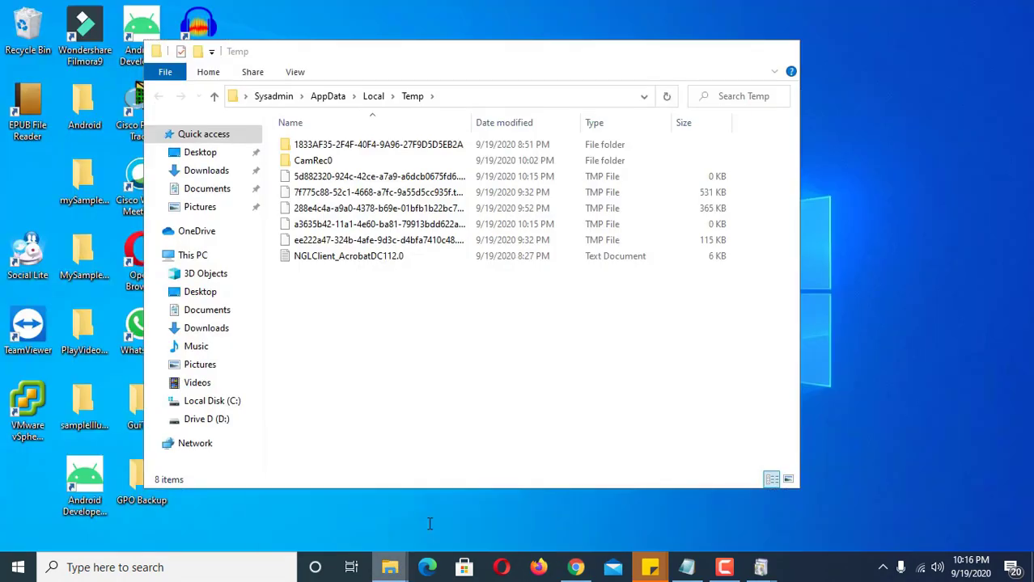
{"action": "left_click", "coordinate": [427, 518]}
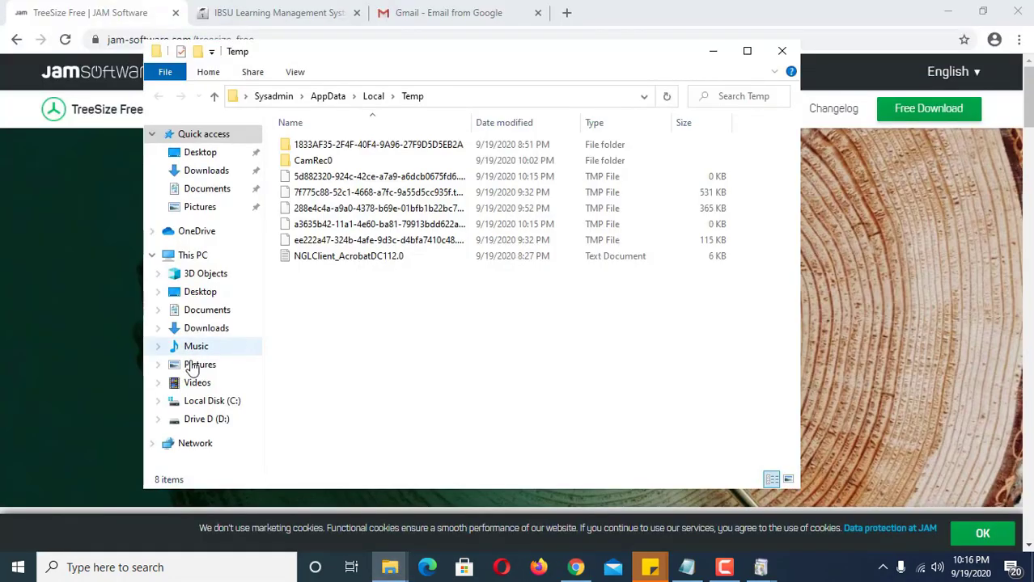
{"action": "right_click", "coordinate": [205, 427]}
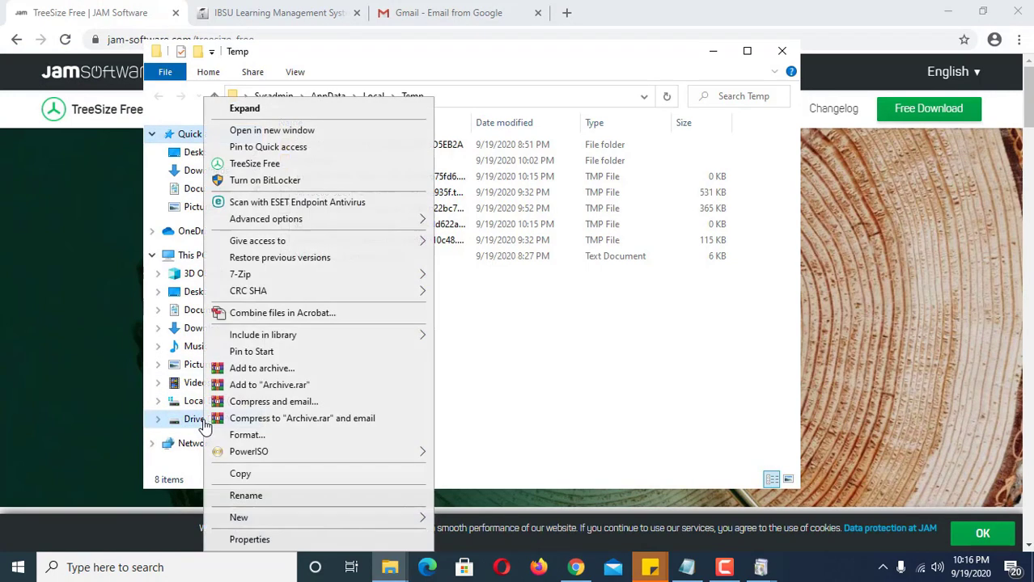
{"action": "left_click", "coordinate": [254, 167]}
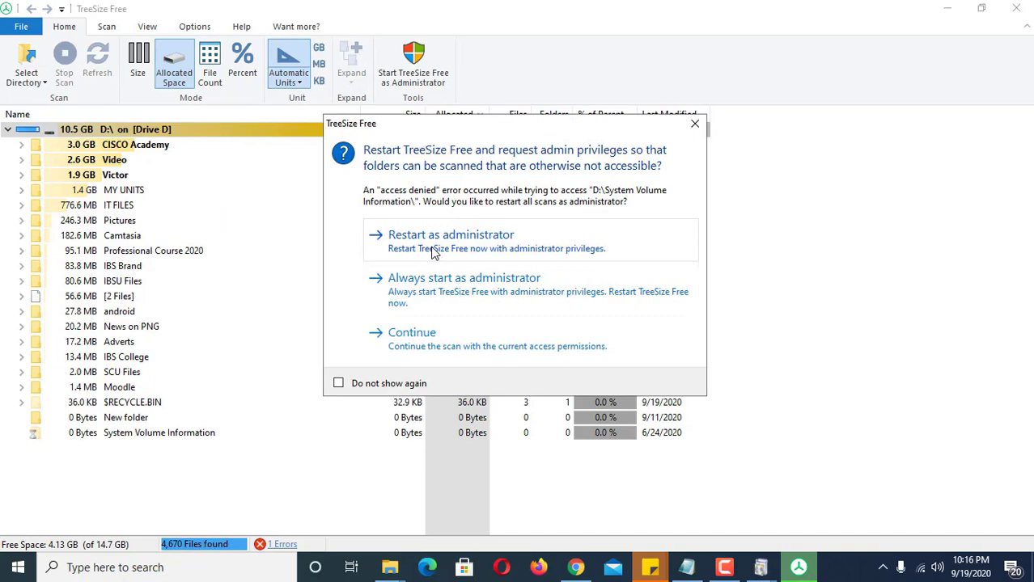
{"action": "key", "text": "Escape"}
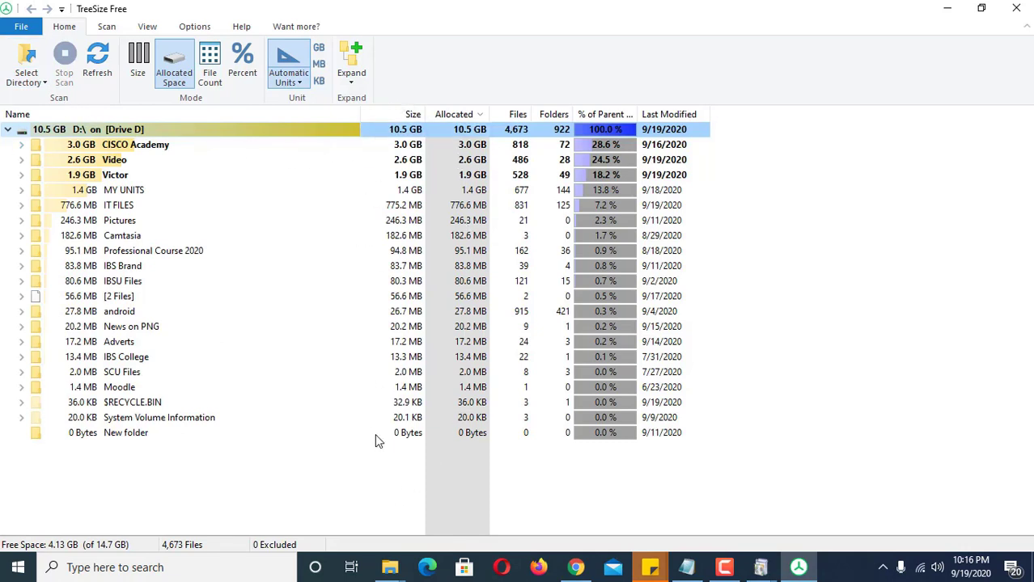
- Inspect the Video folder in the TreeSize Free results, then expand $RECYCLE.BIN and select its subfolder
{"action": "left_click", "coordinate": [50, 160]}
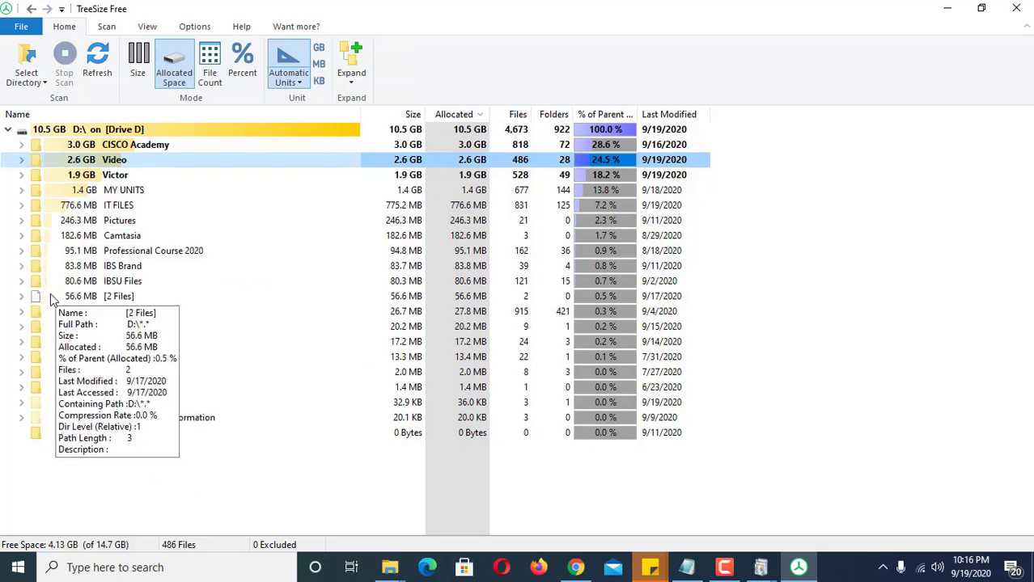
{"action": "left_click", "coordinate": [22, 403]}
{"action": "left_click", "coordinate": [138, 419]}
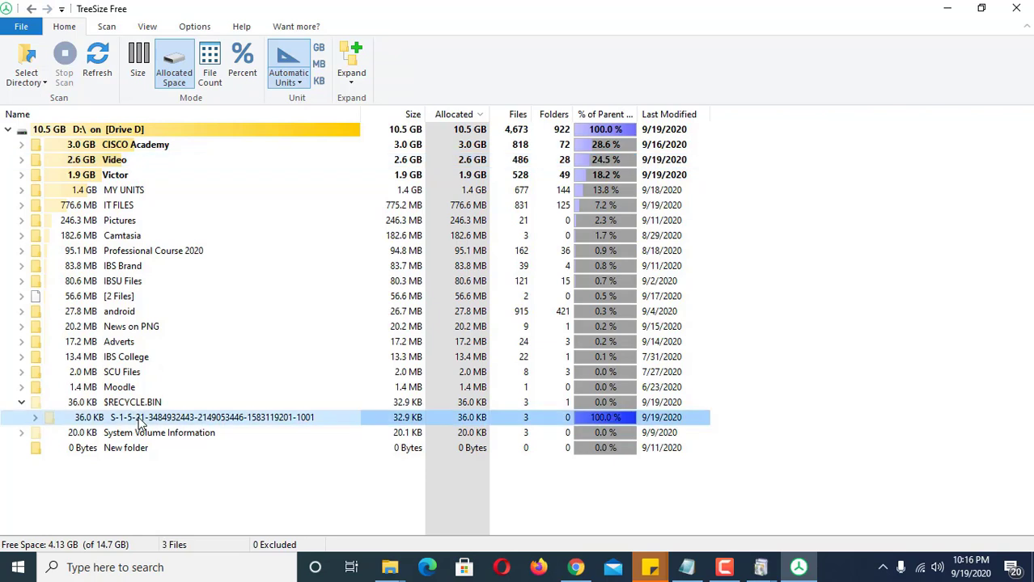
- Delete the selected $RECYCLE.BIN subfolder, the $RECYCLE.BIN folder itself and the empty New folder from drive D
{"action": "key", "text": "Delete"}
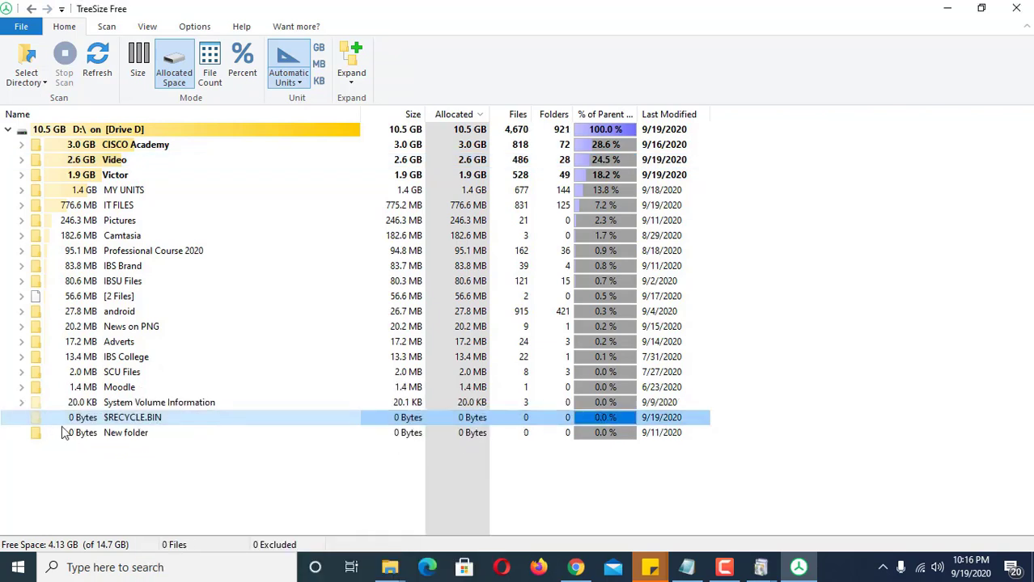
{"action": "key", "text": "Delete"}
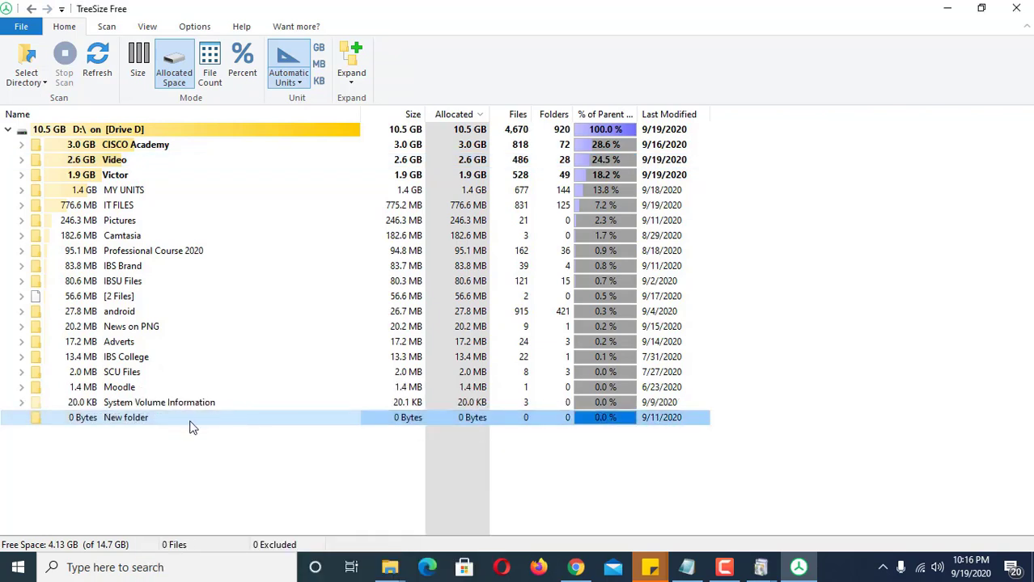
{"action": "key", "text": "Delete"}
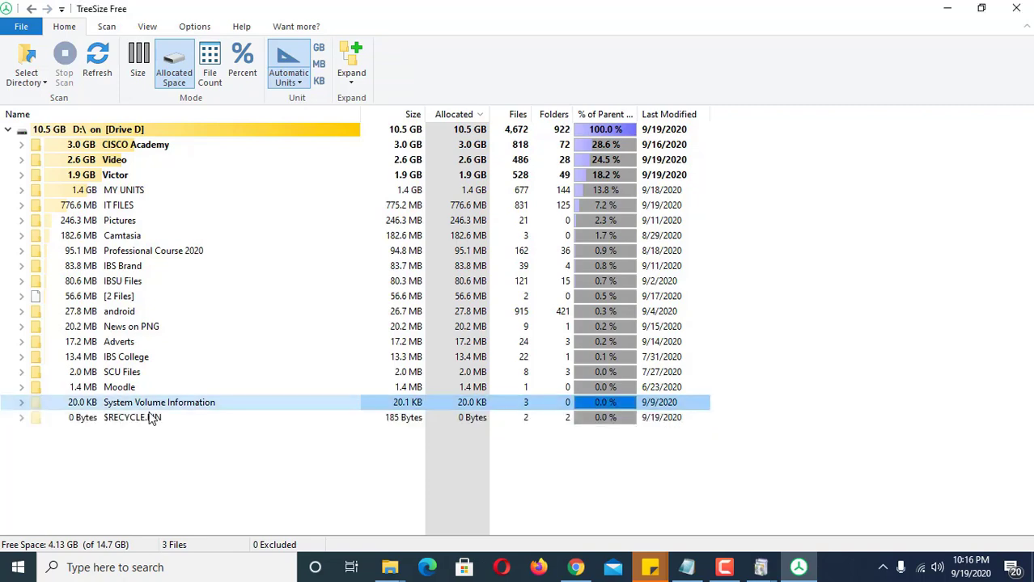
- Try to delete the System Volume Information folder, and delete the $RECYCLE.BIN folder on drive D again
{"action": "key", "text": "Delete"}
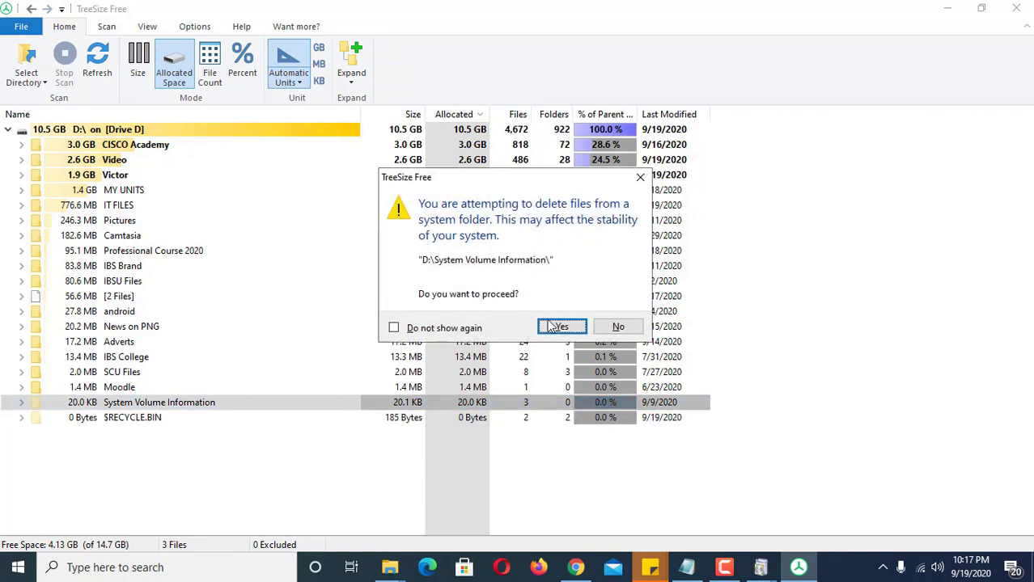
{"action": "left_click", "coordinate": [561, 328]}
{"action": "key", "text": "Delete"}
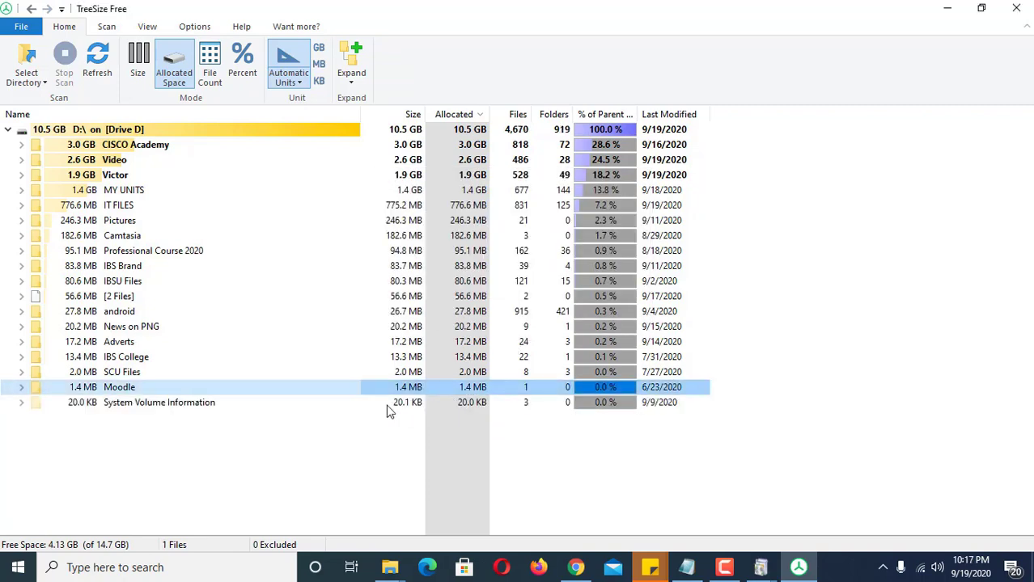
{"action": "left_click", "coordinate": [240, 407]}
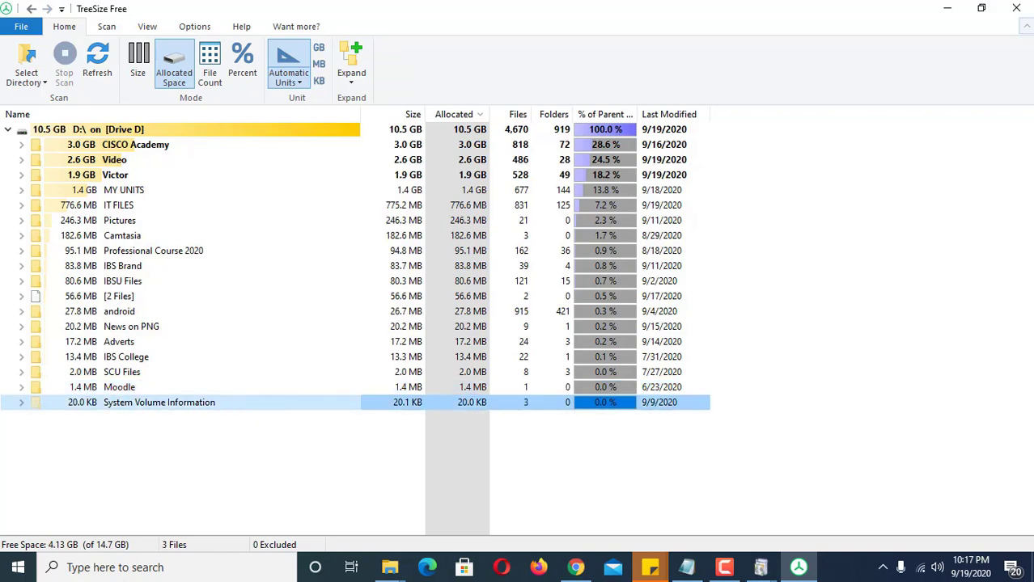
- Close TreeSize Free, switch to the Notepad checklist and highlight the "Type Adjust the appearance & performance" line under item 6
{"action": "left_click", "coordinate": [1017, 9]}
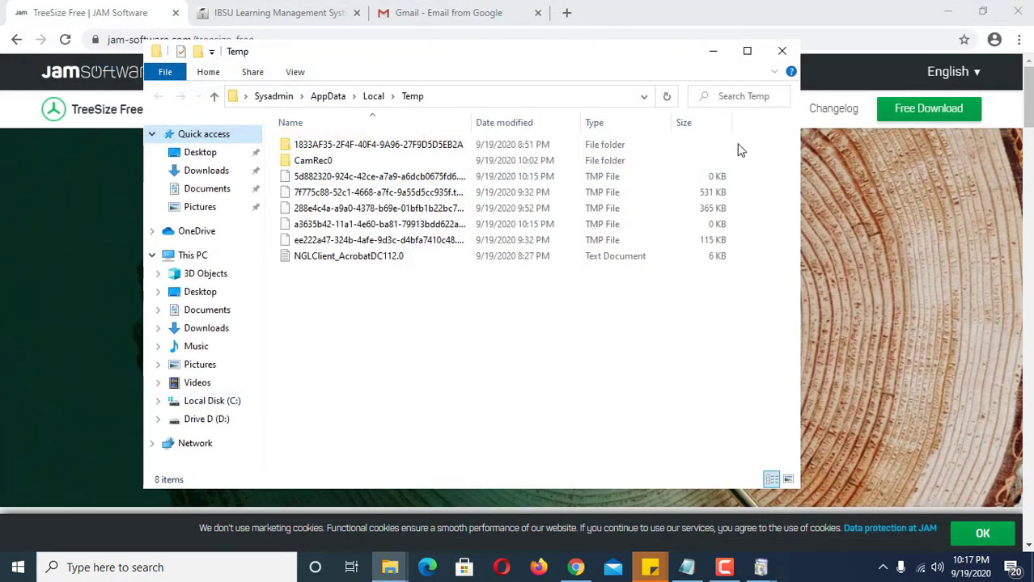
{"action": "left_click", "coordinate": [688, 567]}
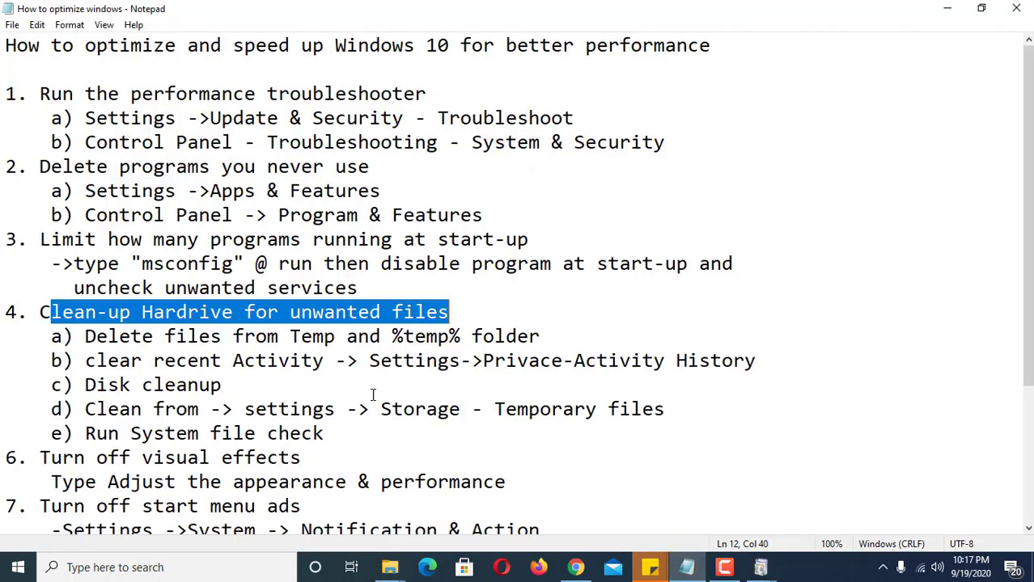
{"action": "scroll", "coordinate": [130, 420], "scroll_direction": "down", "scroll_amount": 1}
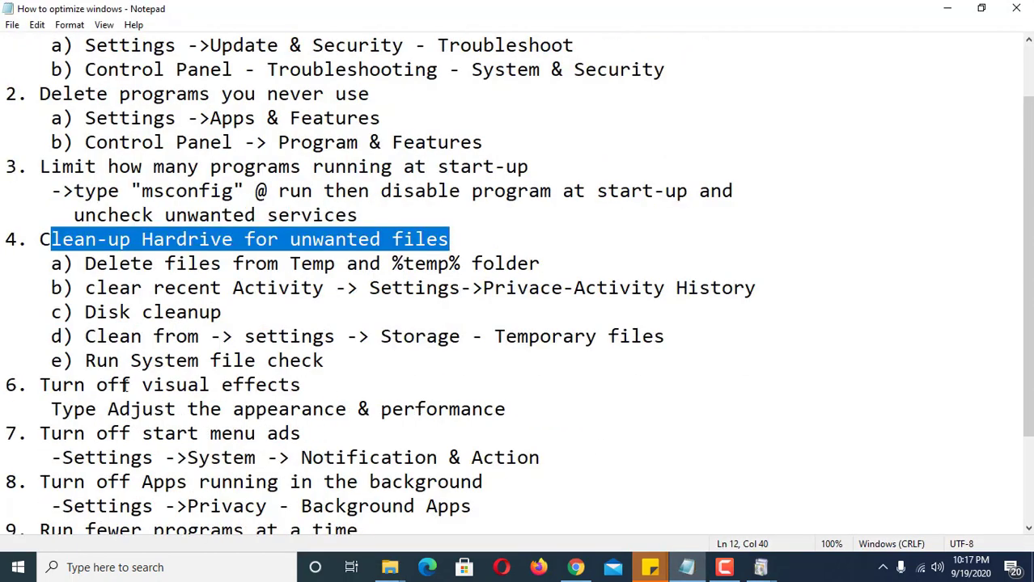
{"action": "left_click_drag", "start_coordinate": [62, 411], "coordinate": [461, 412]}
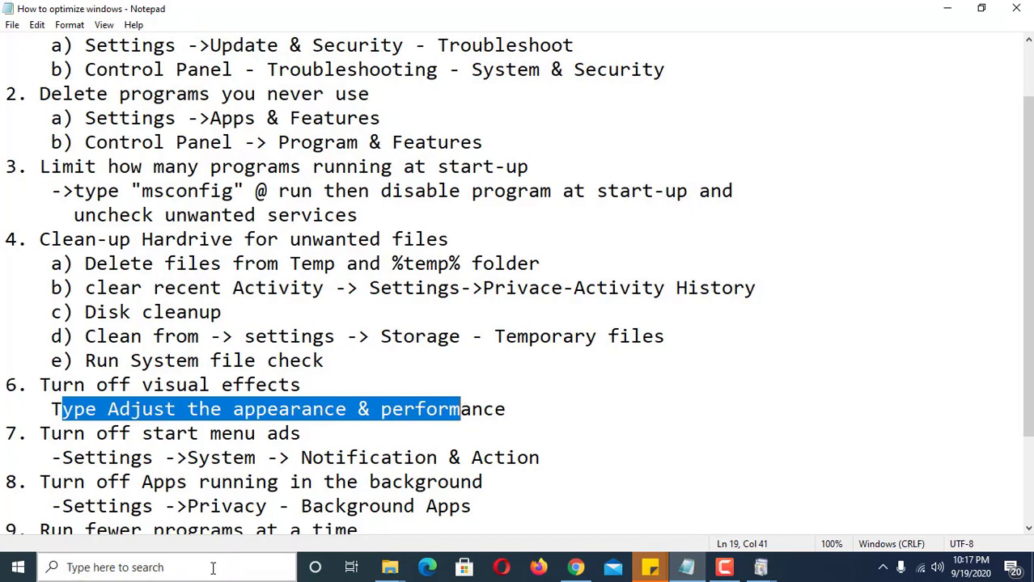
- In the Windows appearance and performance options, let Windows choose the visual effects, then disable "Show shadows under windows" and apply
{"action": "left_click", "coordinate": [224, 567]}
{"action": "type", "text": "adju"}
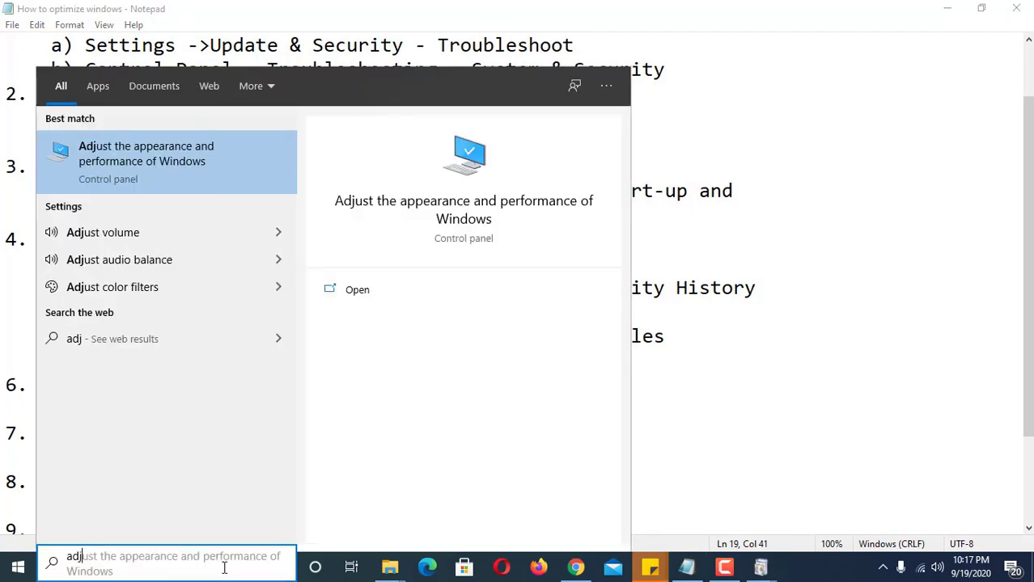
{"action": "left_click", "coordinate": [118, 152]}
{"action": "left_click_drag", "start_coordinate": [183, 55], "coordinate": [342, 33]}
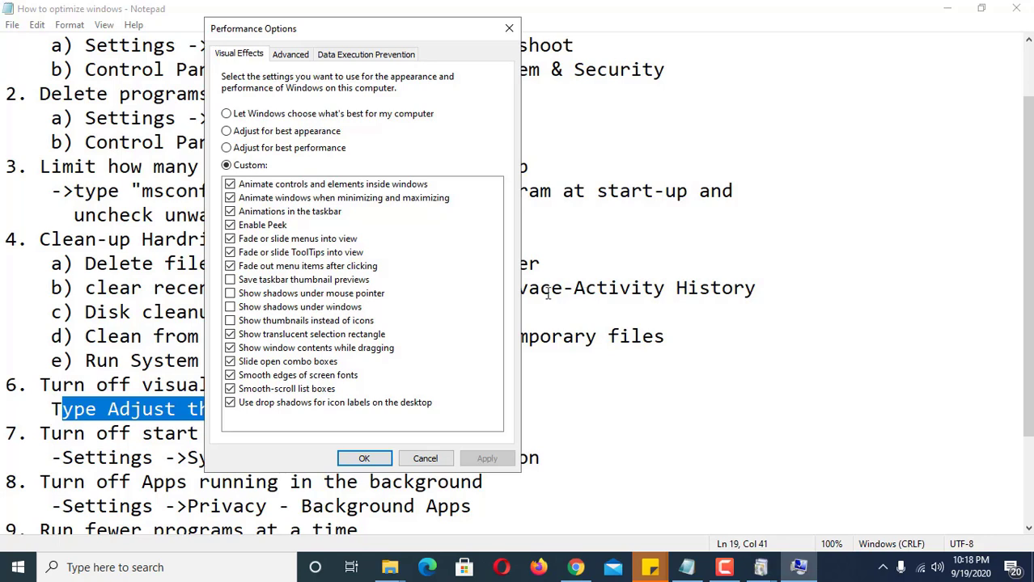
{"action": "left_click", "coordinate": [227, 114]}
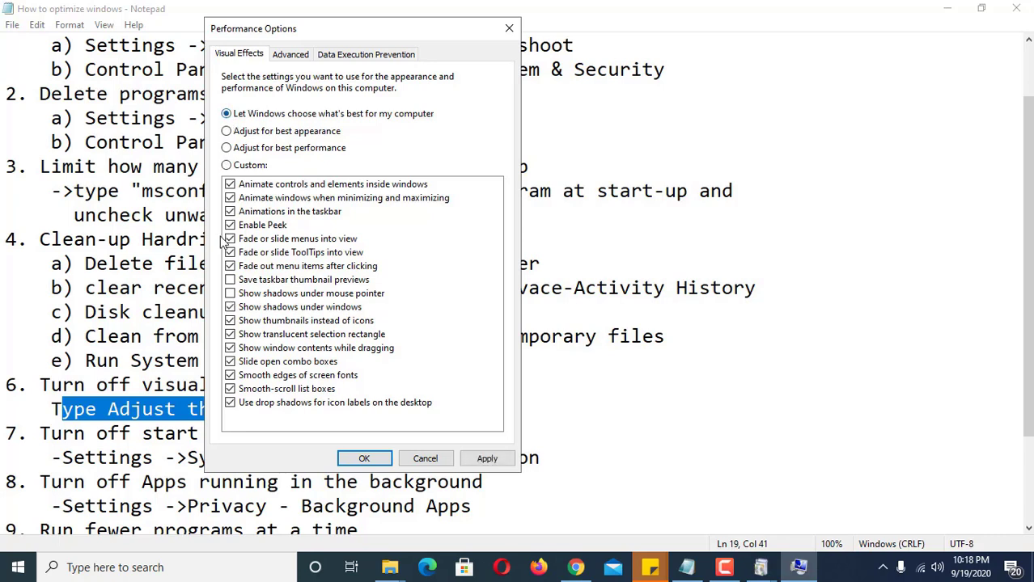
{"action": "left_click", "coordinate": [230, 308]}
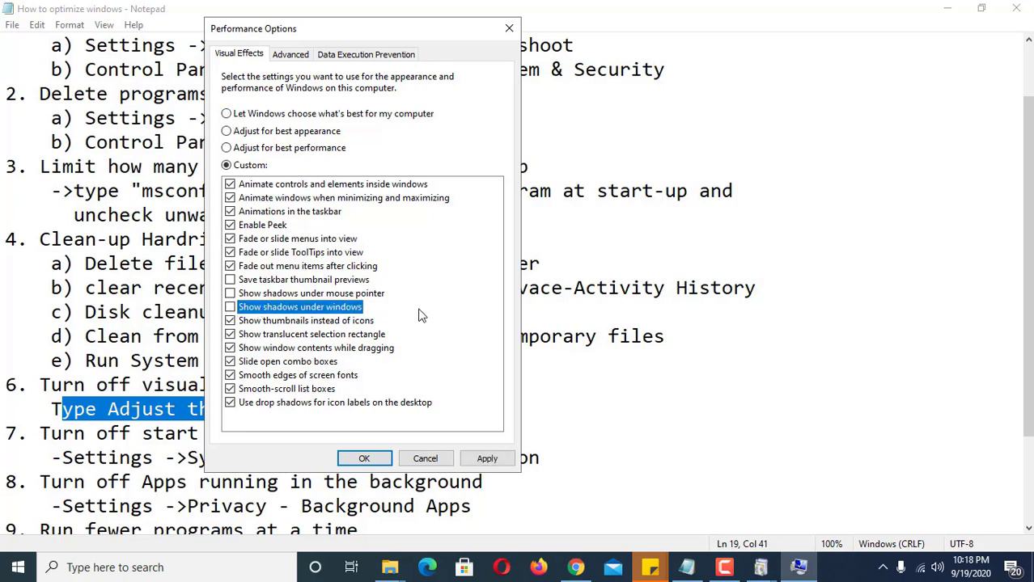
{"action": "left_click", "coordinate": [360, 457]}
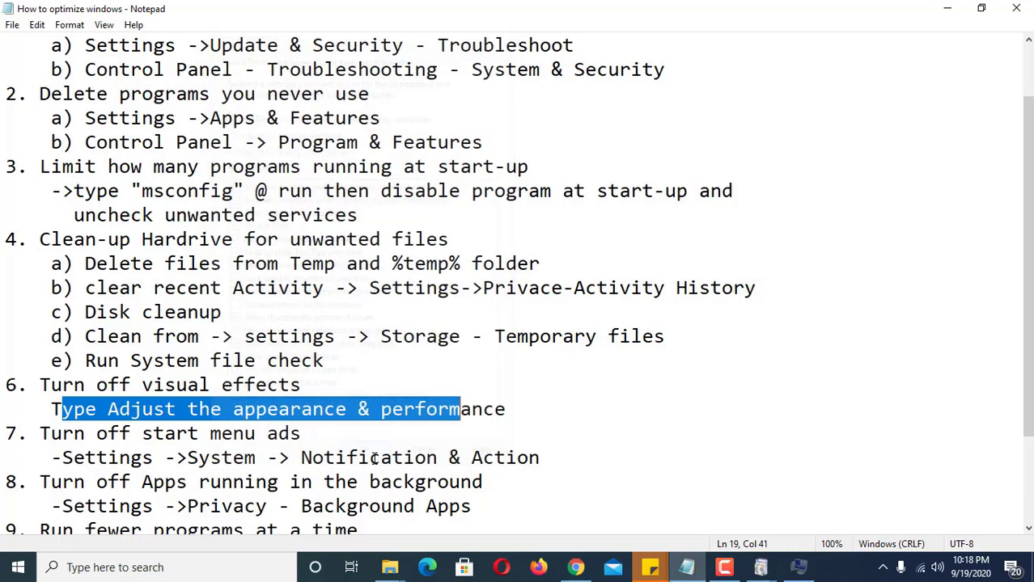
- Open Notifications & actions in the System settings and examine the notification options and the list of senders
{"action": "scroll", "coordinate": [404, 443], "scroll_direction": "down", "scroll_amount": 2}
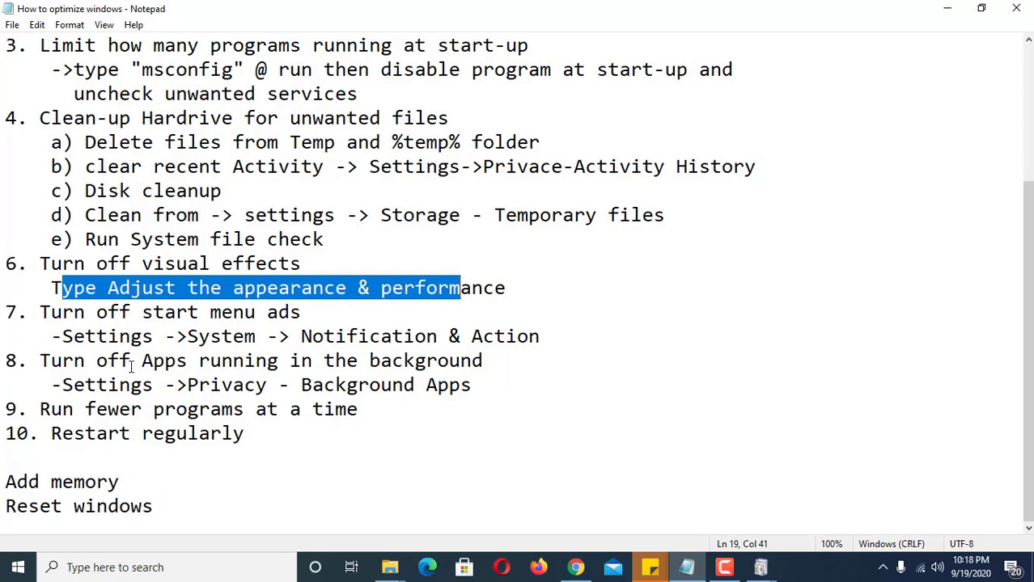
{"action": "left_click", "coordinate": [18, 567]}
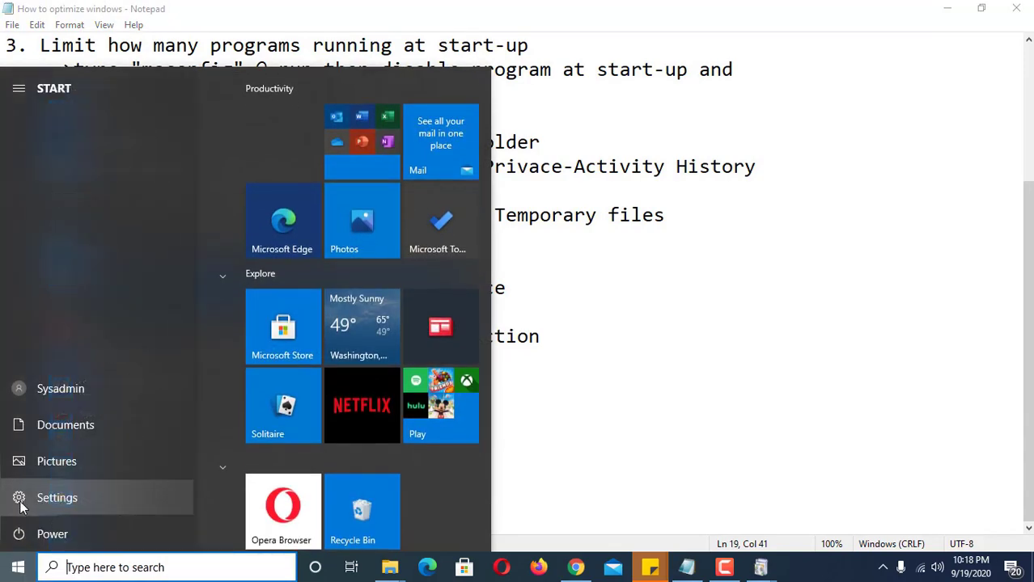
{"action": "left_click", "coordinate": [22, 503]}
{"action": "left_click", "coordinate": [65, 191]}
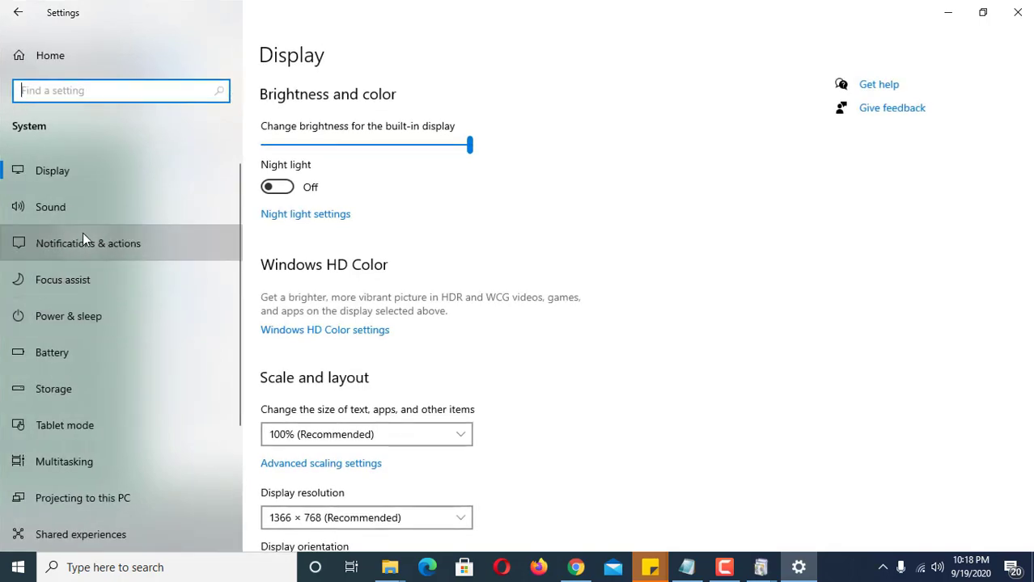
{"action": "left_click", "coordinate": [83, 233]}
{"action": "scroll", "coordinate": [485, 354], "scroll_direction": "down", "scroll_amount": 5}
{"action": "scroll", "coordinate": [484, 359], "scroll_direction": "up", "scroll_amount": 3}
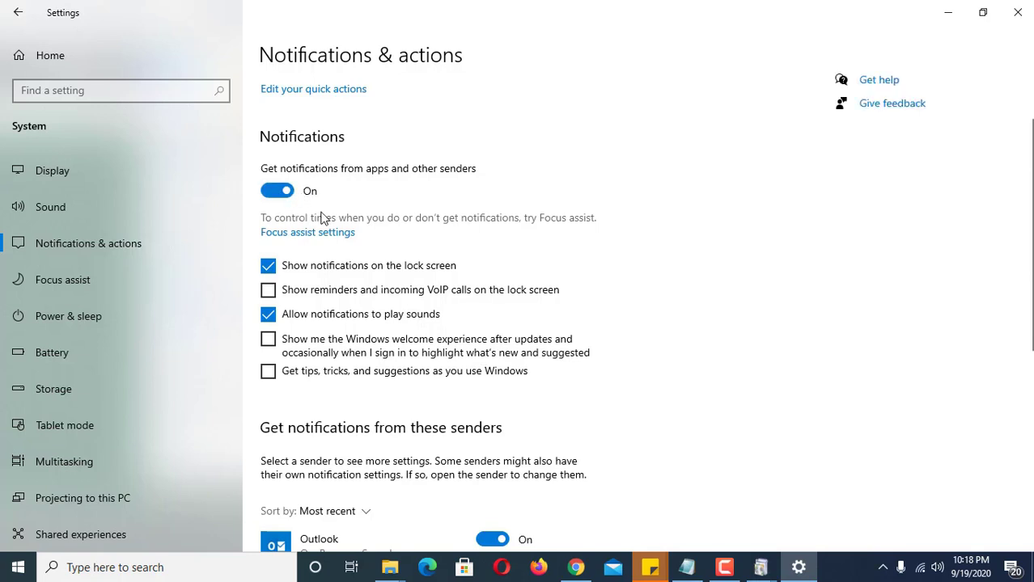
{"action": "scroll", "coordinate": [311, 286], "scroll_direction": "down", "scroll_amount": 1}
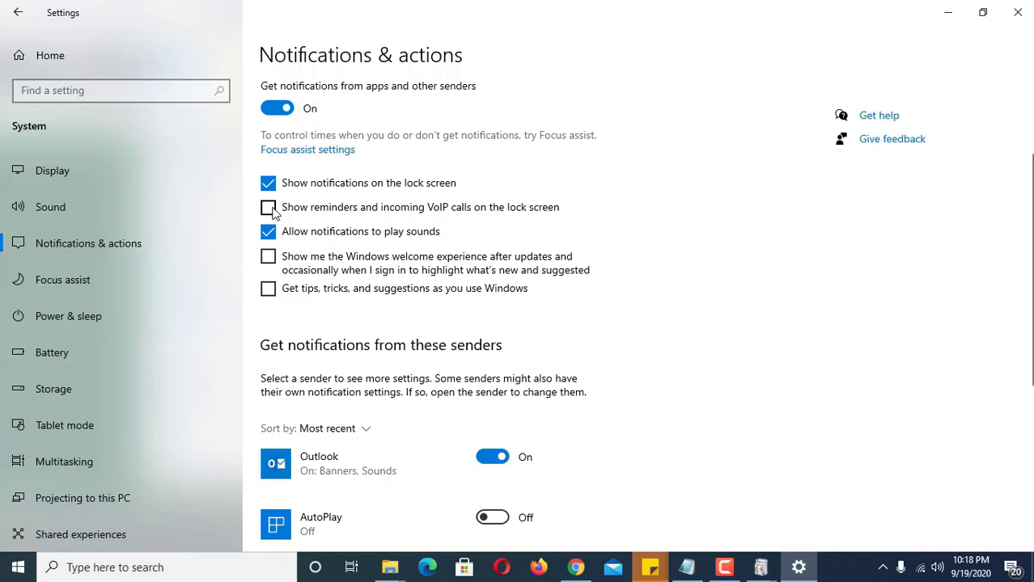
{"action": "scroll", "coordinate": [540, 386], "scroll_direction": "down", "scroll_amount": 3}
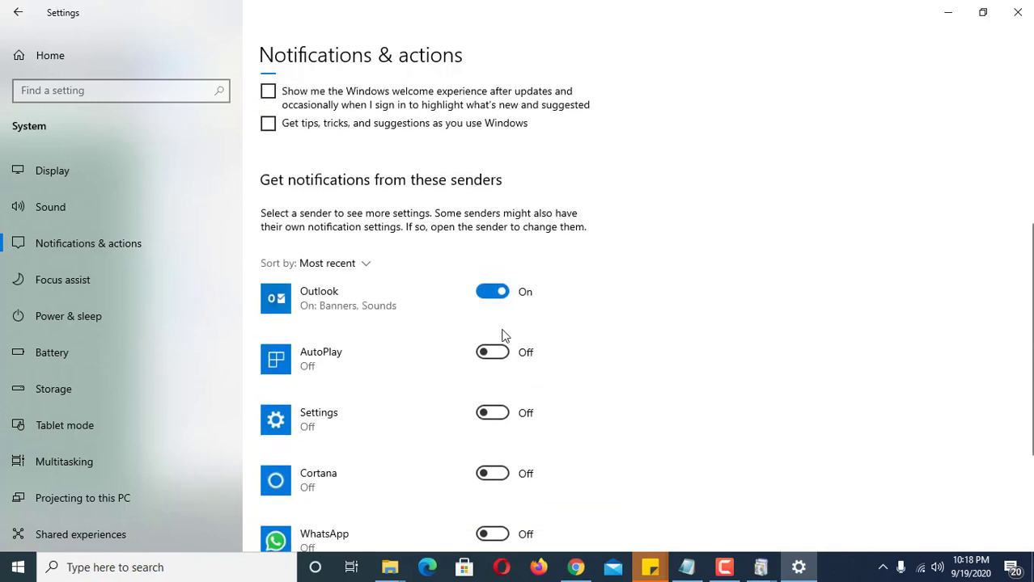
{"action": "scroll", "coordinate": [499, 343], "scroll_direction": "down", "scroll_amount": 3}
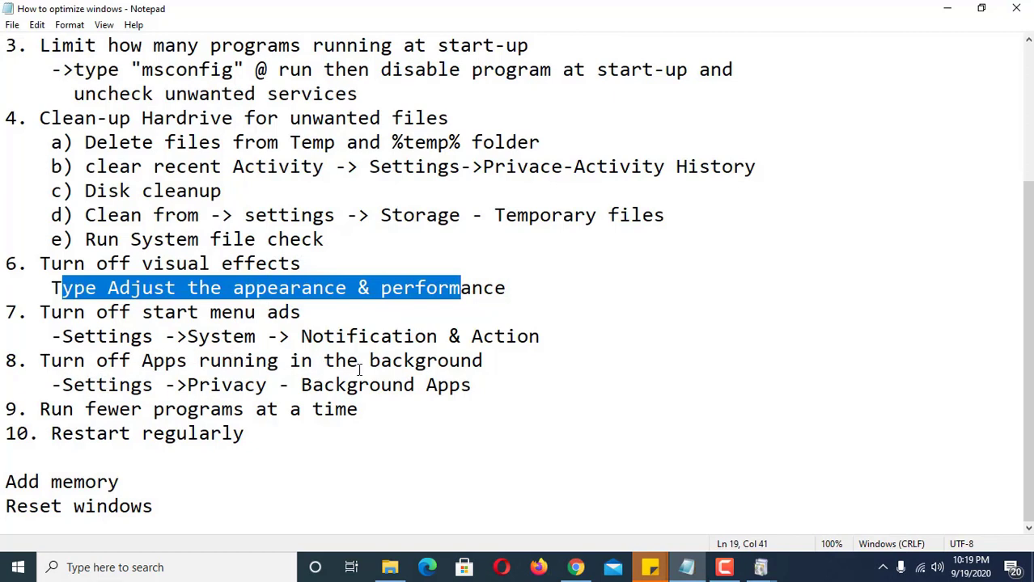
- Open the Background apps page in the Privacy section of Windows Settings
{"action": "left_click", "coordinate": [18, 567]}
{"action": "mouse_move", "coordinate": [19, 461]}
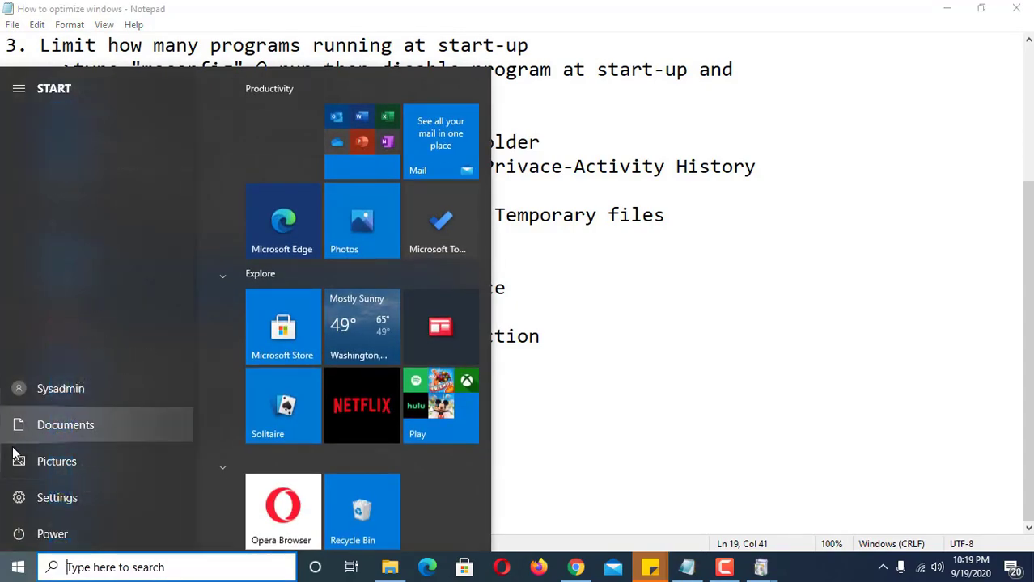
{"action": "left_click", "coordinate": [18, 496]}
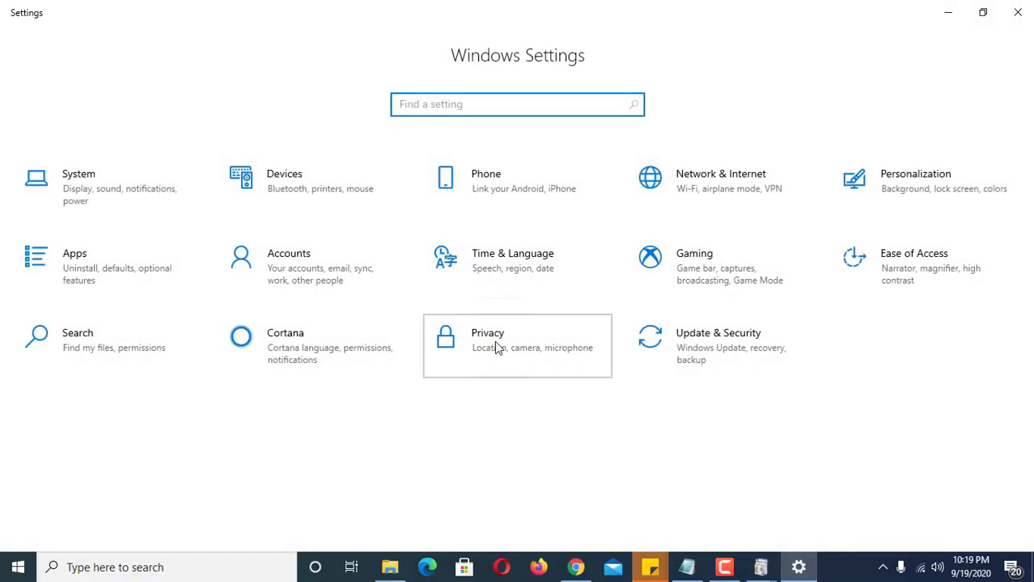
{"action": "left_click", "coordinate": [496, 346]}
{"action": "scroll", "coordinate": [182, 402], "scroll_direction": "down", "scroll_amount": 5}
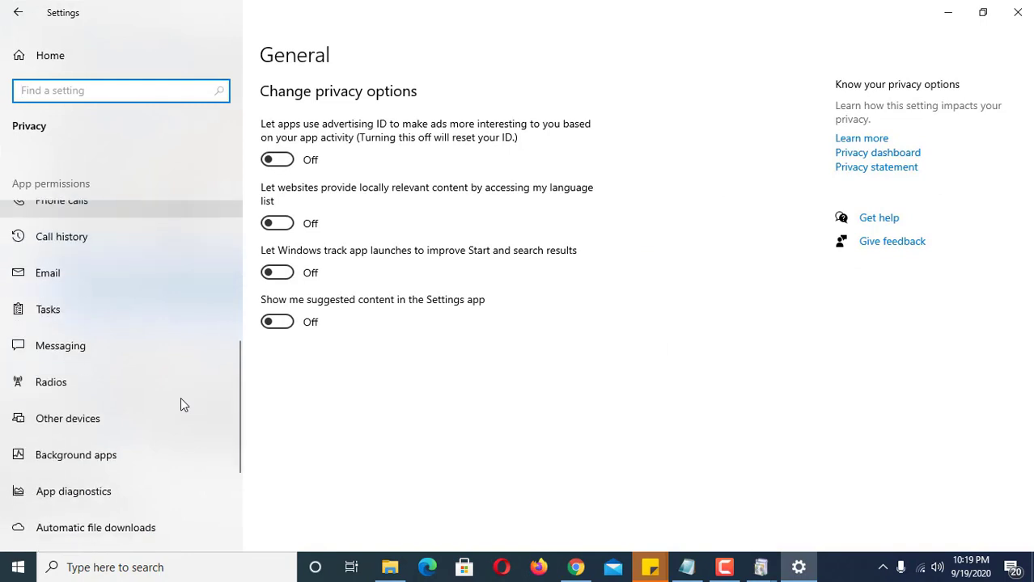
{"action": "scroll", "coordinate": [181, 400], "scroll_direction": "down", "scroll_amount": 2}
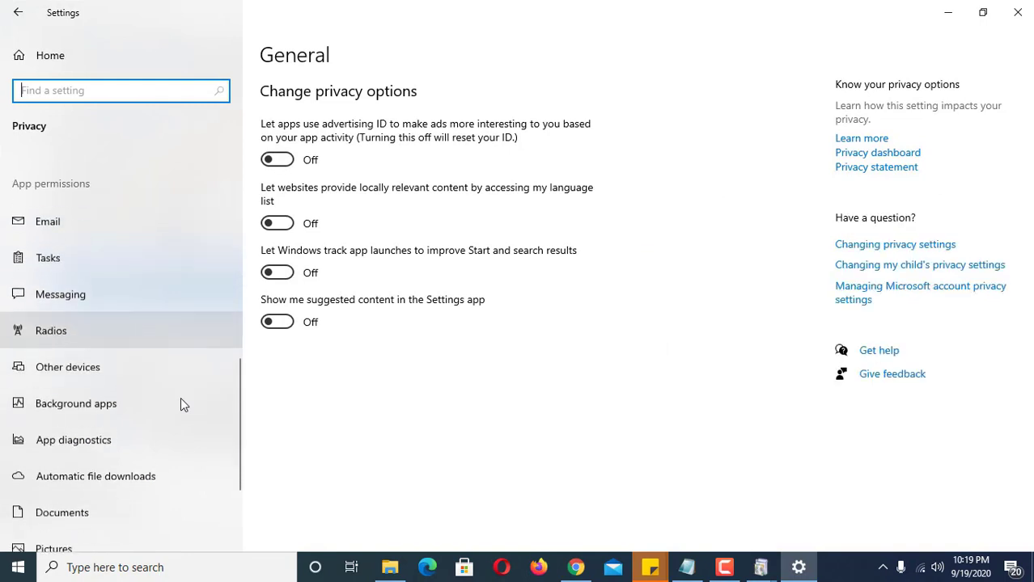
{"action": "left_click", "coordinate": [72, 392]}
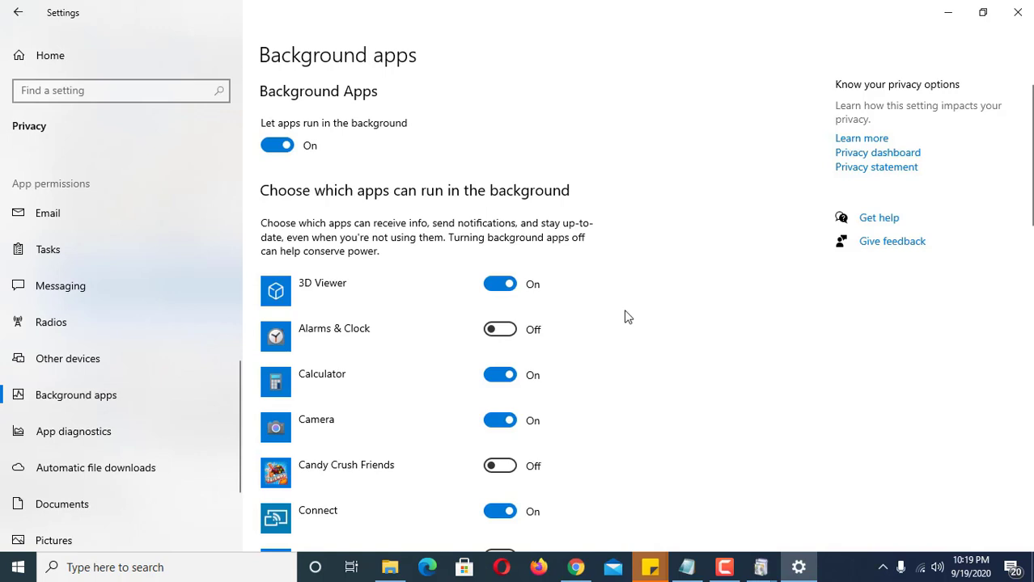
- Review the full list of apps to check which ones are allowed to run in the background
{"action": "scroll", "coordinate": [623, 316], "scroll_direction": "down", "scroll_amount": 1}
{"action": "scroll", "coordinate": [624, 316], "scroll_direction": "up", "scroll_amount": 1}
{"action": "scroll", "coordinate": [623, 315], "scroll_direction": "down", "scroll_amount": 1}
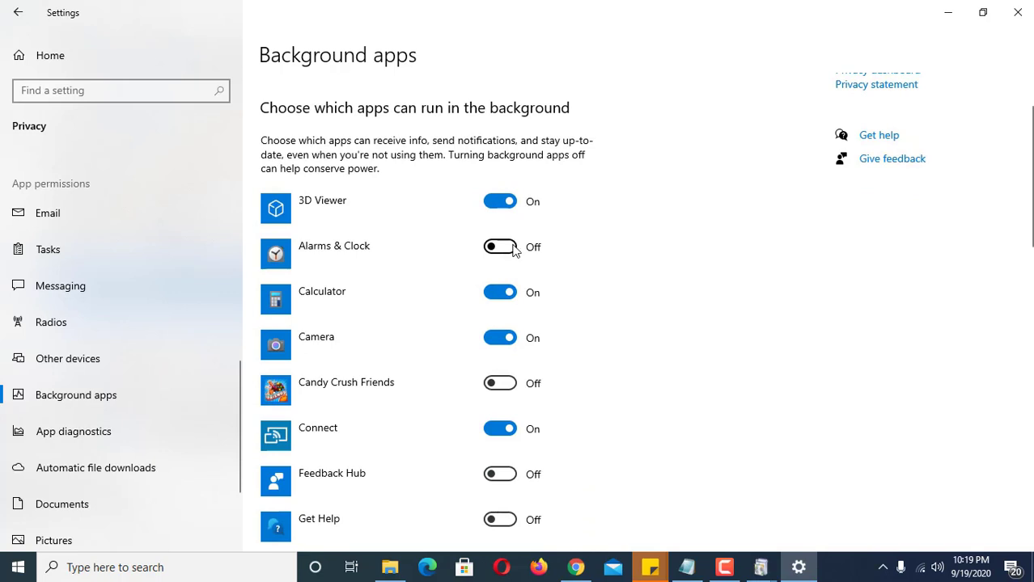
{"action": "scroll", "coordinate": [591, 304], "scroll_direction": "down", "scroll_amount": 1}
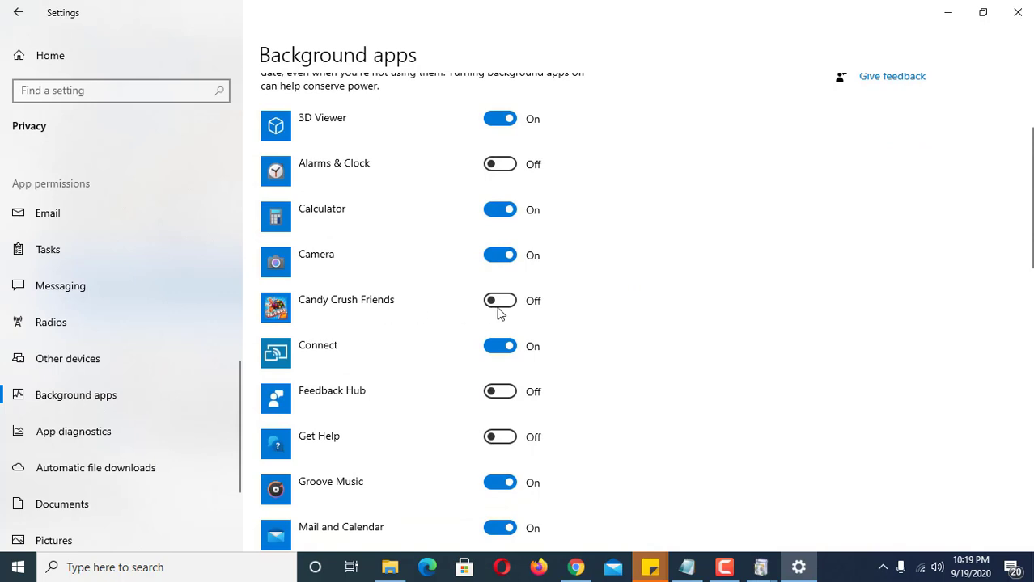
{"action": "scroll", "coordinate": [586, 329], "scroll_direction": "down", "scroll_amount": 4}
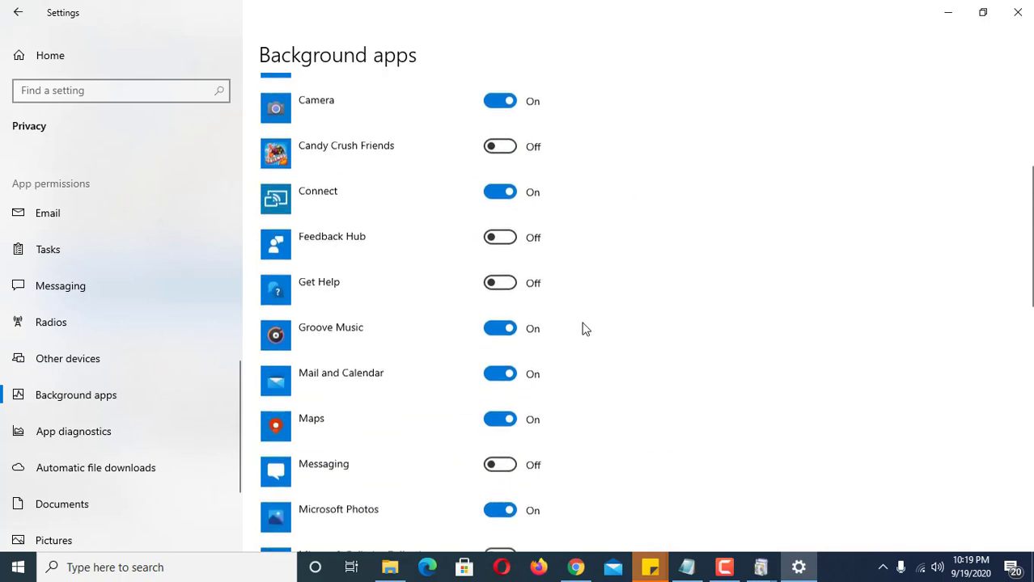
{"action": "scroll", "coordinate": [578, 332], "scroll_direction": "down", "scroll_amount": 3}
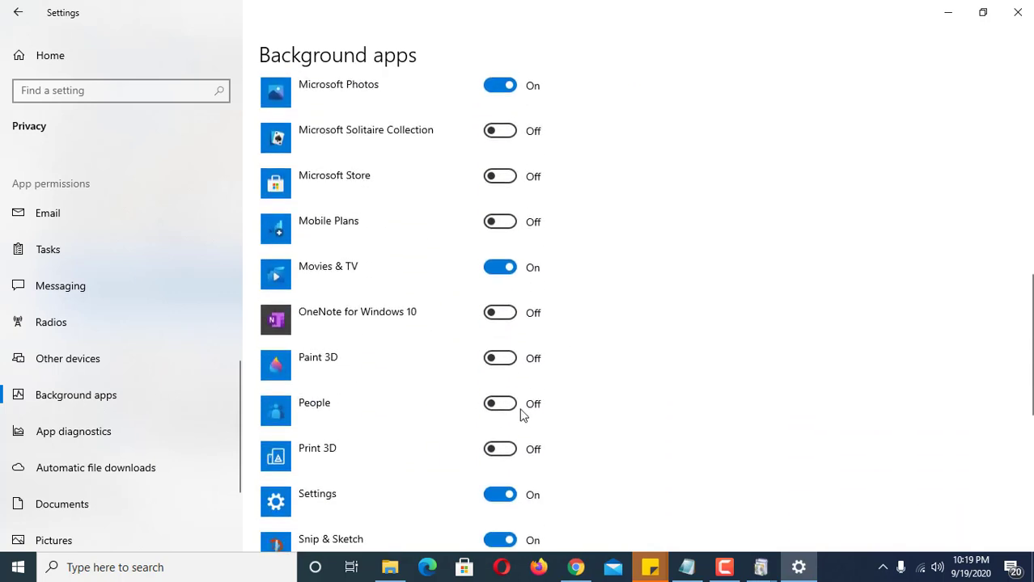
{"action": "scroll", "coordinate": [639, 413], "scroll_direction": "down", "scroll_amount": 6}
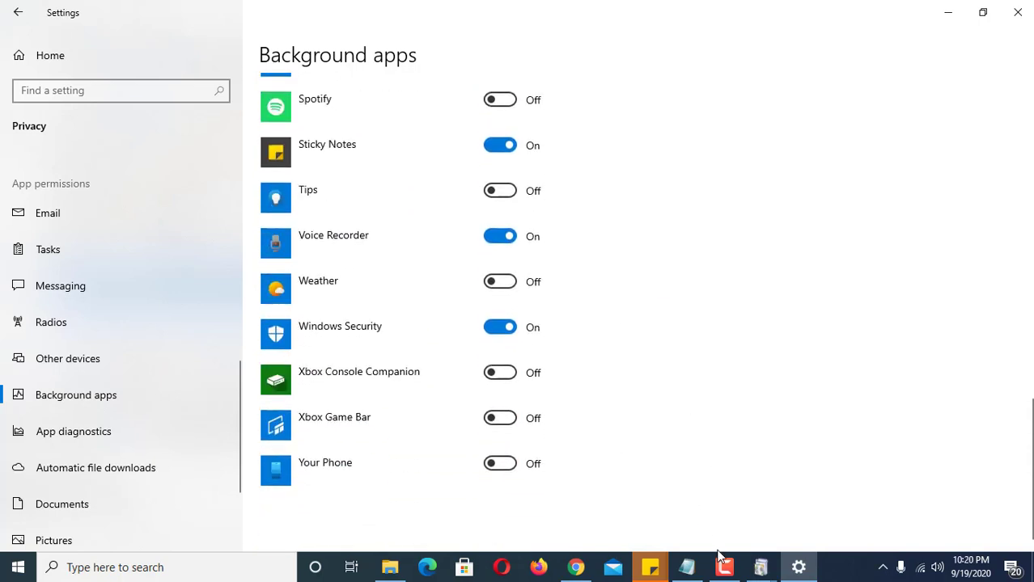
- Switch back to the Notepad checklist and highlight "Run fewer programs at a time" in item 9
{"action": "left_click", "coordinate": [685, 567]}
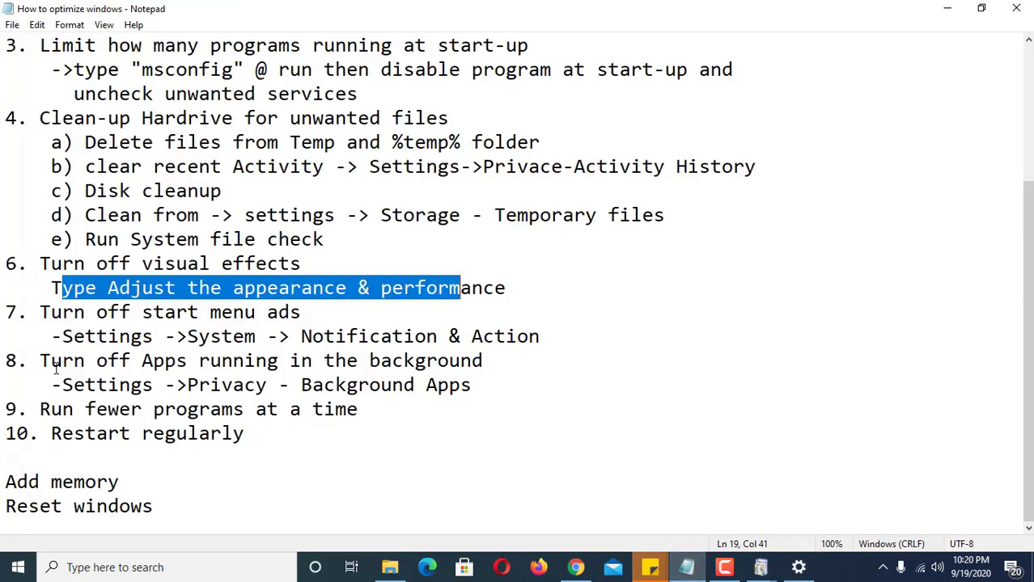
{"action": "mouse_move", "coordinate": [37, 408]}
{"action": "left_mouse_down"}
{"action": "mouse_move", "coordinate": [363, 413]}
{"action": "mouse_move", "coordinate": [41, 410]}
{"action": "left_mouse_up"}
{"action": "left_click", "coordinate": [388, 411]}
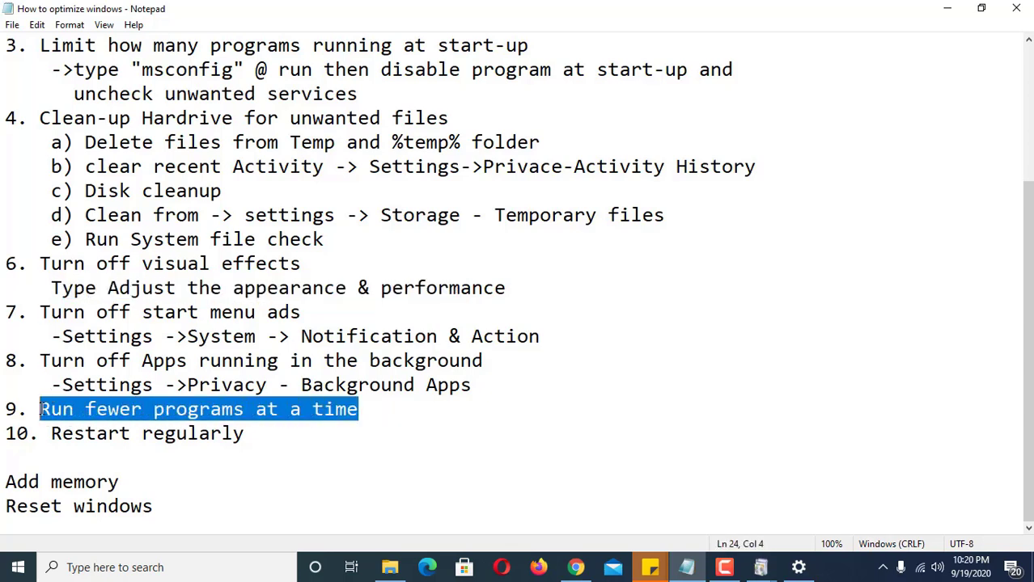
{"action": "left_click", "coordinate": [385, 412]}
{"action": "left_click_drag", "start_coordinate": [385, 411], "coordinate": [41, 410]}
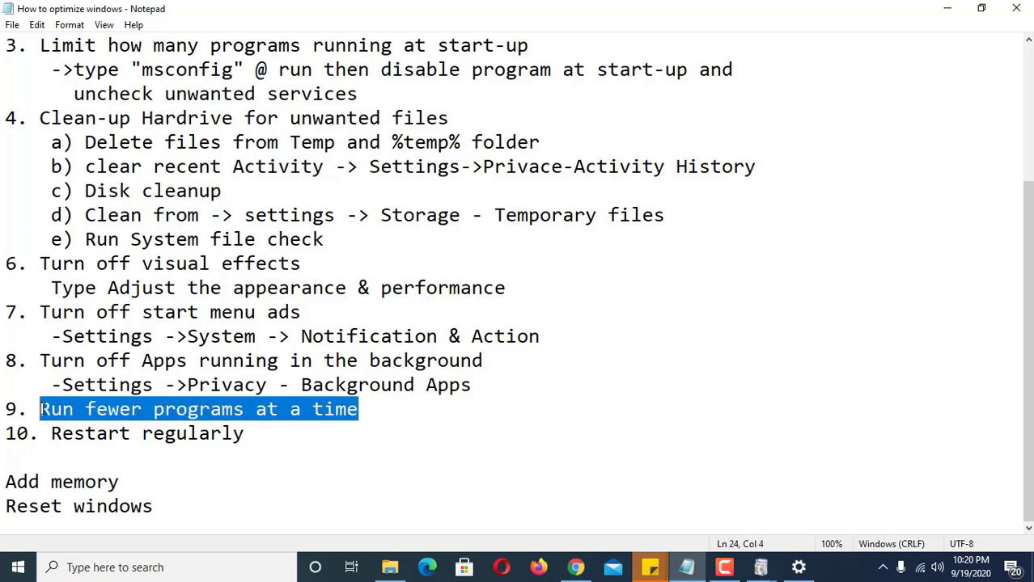
- Bring up the open Chrome window to check its running tabs, and minimize it to return to the Notepad checklist
{"action": "left_click", "coordinate": [381, 411]}
{"action": "left_click_drag", "start_coordinate": [378, 410], "coordinate": [42, 410]}
{"action": "mouse_move", "coordinate": [574, 567]}
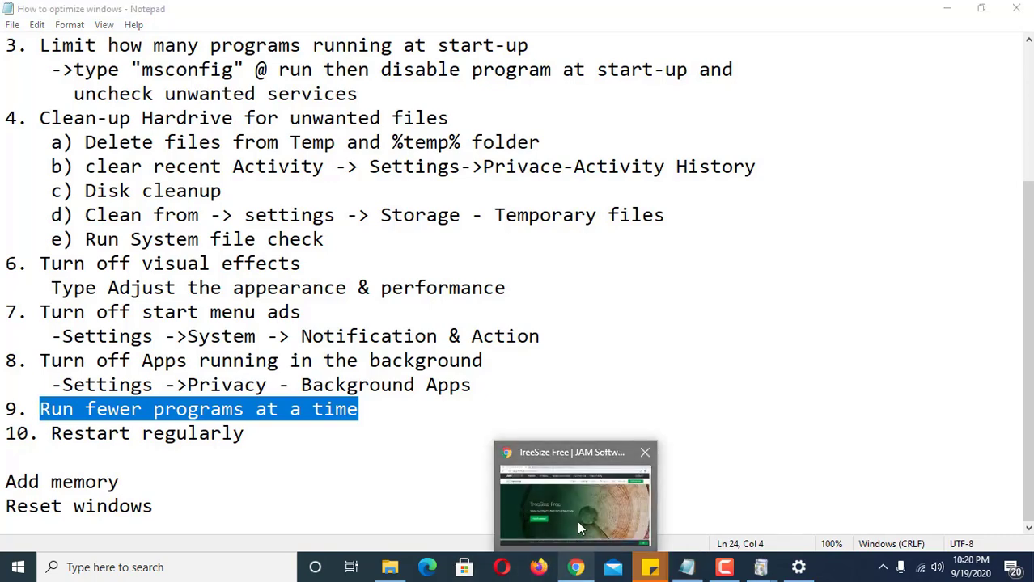
{"action": "left_click", "coordinate": [576, 521]}
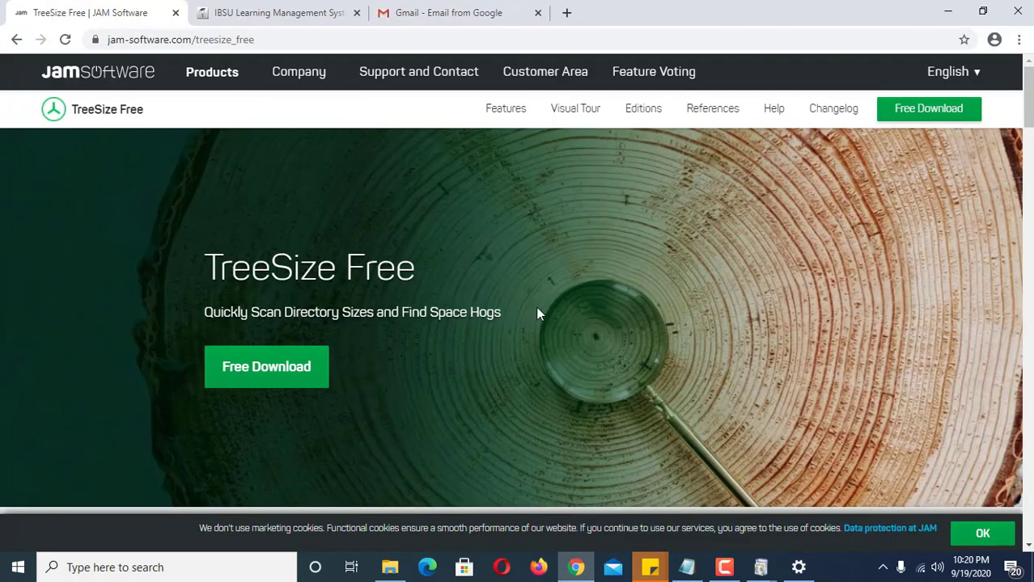
{"action": "left_click", "coordinate": [947, 11]}
{"action": "mouse_move", "coordinate": [575, 568]}
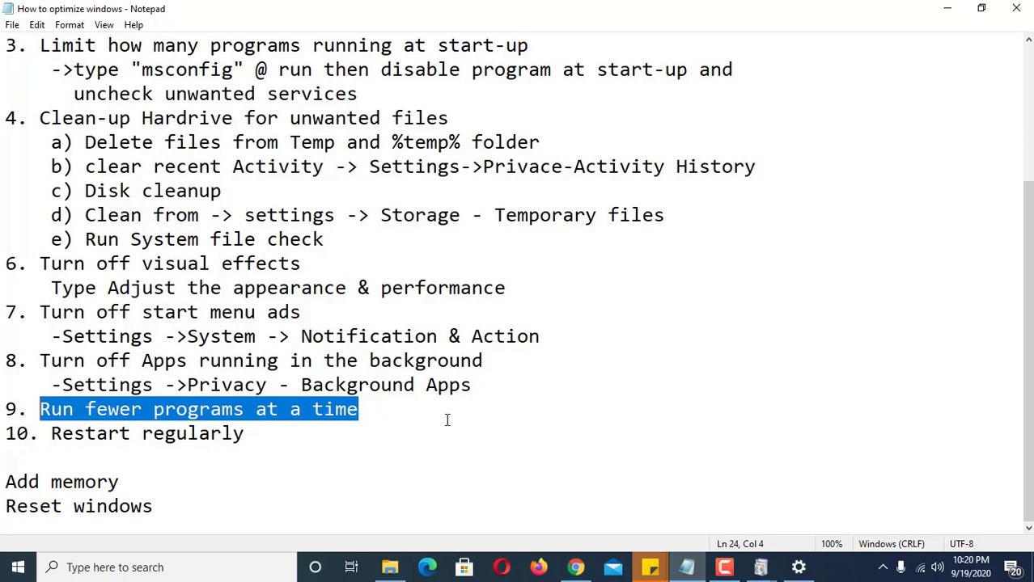
- Highlight "Restart regularly" in item 10 of the checklist
{"action": "left_click_drag", "start_coordinate": [257, 429], "coordinate": [52, 433]}
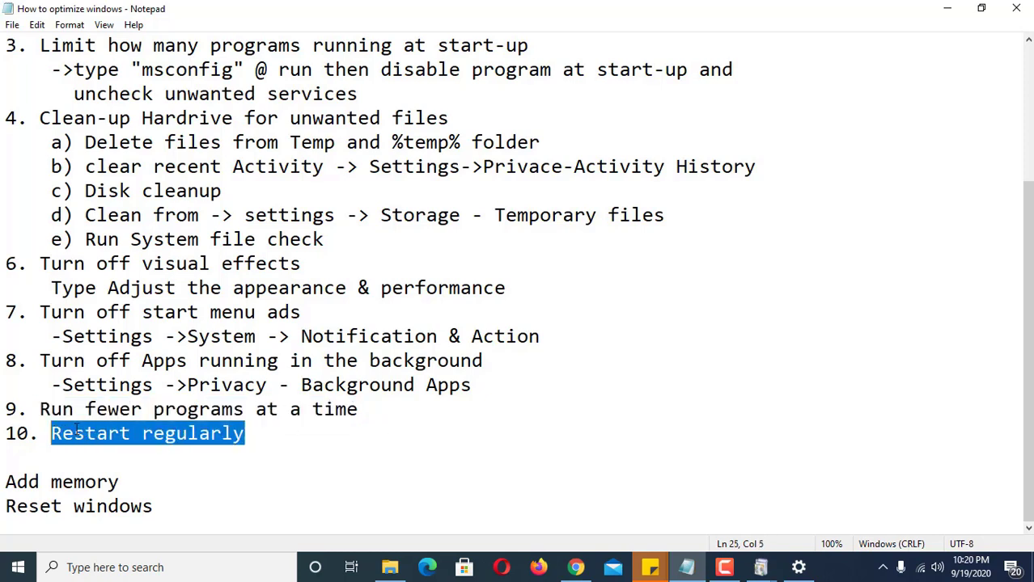
{"action": "left_click", "coordinate": [251, 435]}
{"action": "left_click_drag", "start_coordinate": [270, 435], "coordinate": [54, 435]}
{"action": "left_click", "coordinate": [275, 429]}
{"action": "left_click_drag", "start_coordinate": [260, 436], "coordinate": [48, 435]}
- Highlight the "Add memory" line below the numbered checklist, and clear the selection
{"action": "left_click_drag", "start_coordinate": [124, 486], "coordinate": [3, 484]}
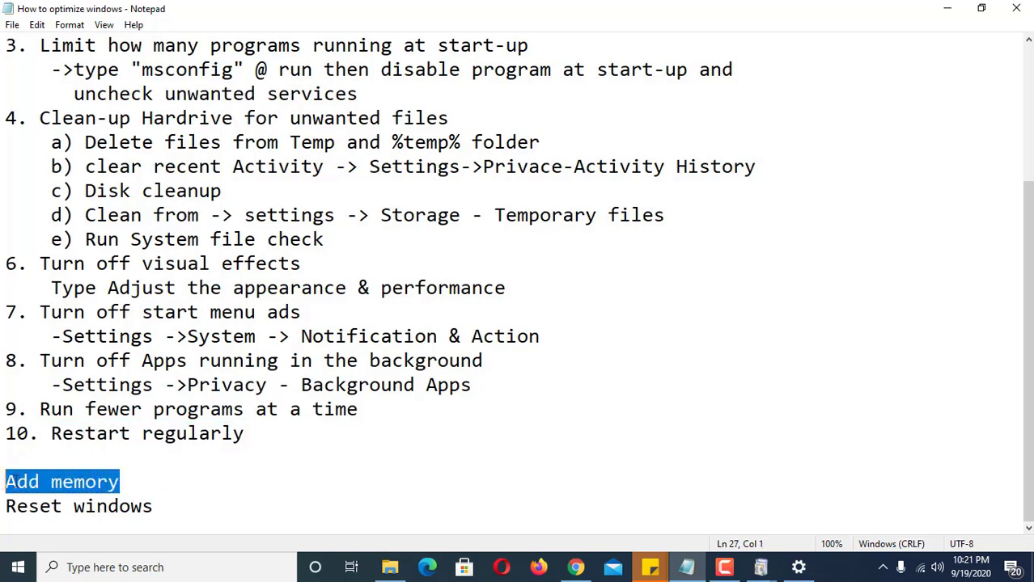
{"action": "left_click", "coordinate": [132, 485]}
{"action": "key", "text": "shift+Home"}
{"action": "left_click", "coordinate": [126, 481]}
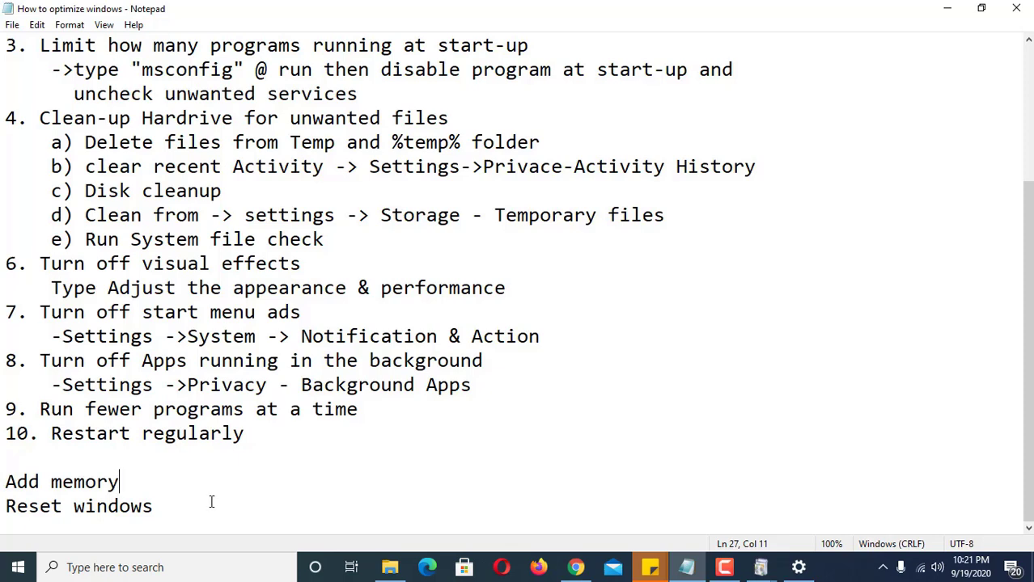
- Highlight the "Reset windows" line at the end of the checklist, and clear the selection
{"action": "left_click_drag", "start_coordinate": [187, 504], "coordinate": [6, 506]}
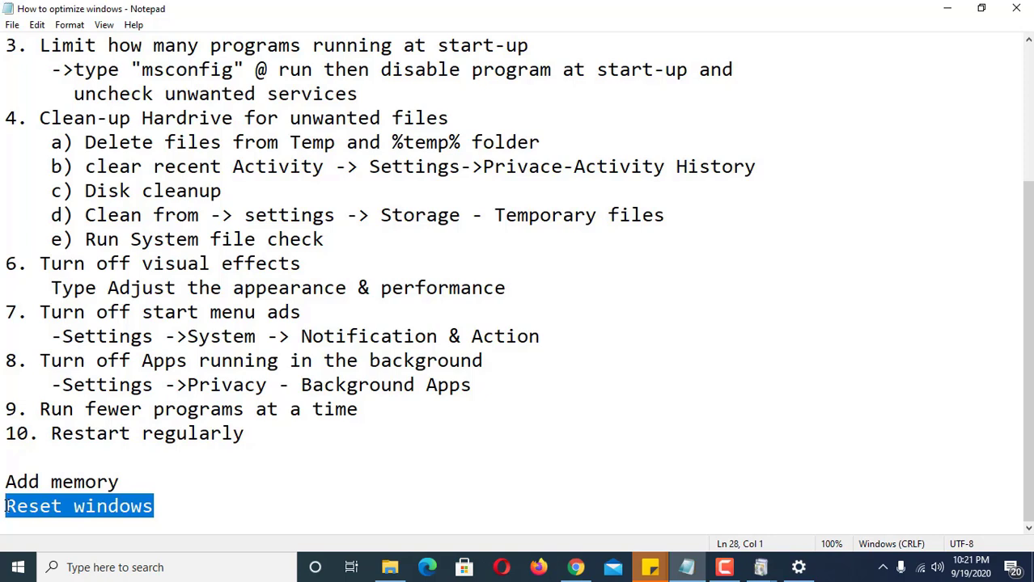
{"action": "left_click", "coordinate": [173, 498]}
{"action": "left_click_drag", "start_coordinate": [173, 502], "coordinate": [7, 506]}
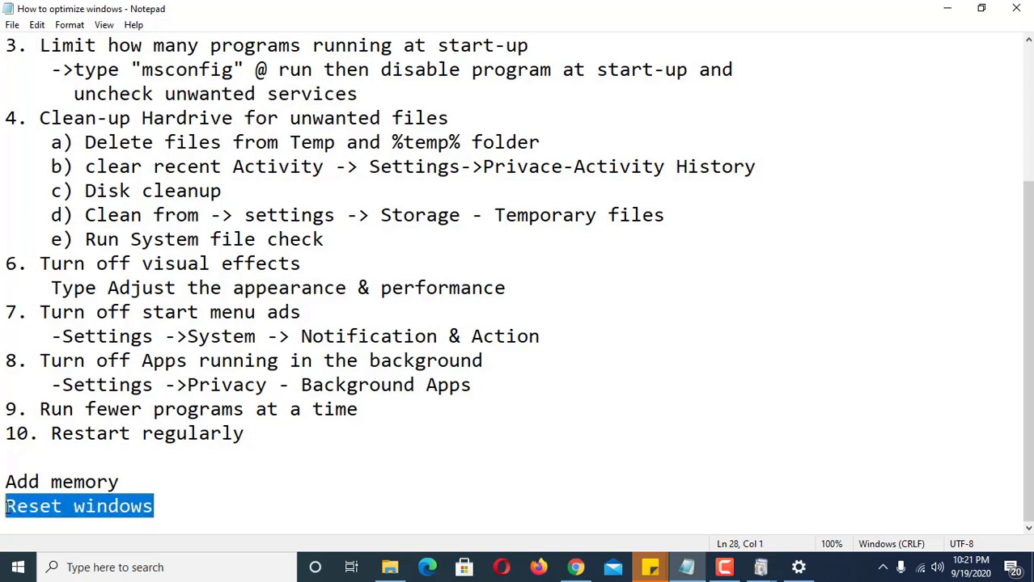
{"action": "left_click", "coordinate": [169, 510]}
{"action": "left_click_drag", "start_coordinate": [156, 511], "coordinate": [4, 506]}
{"action": "left_click", "coordinate": [167, 508]}
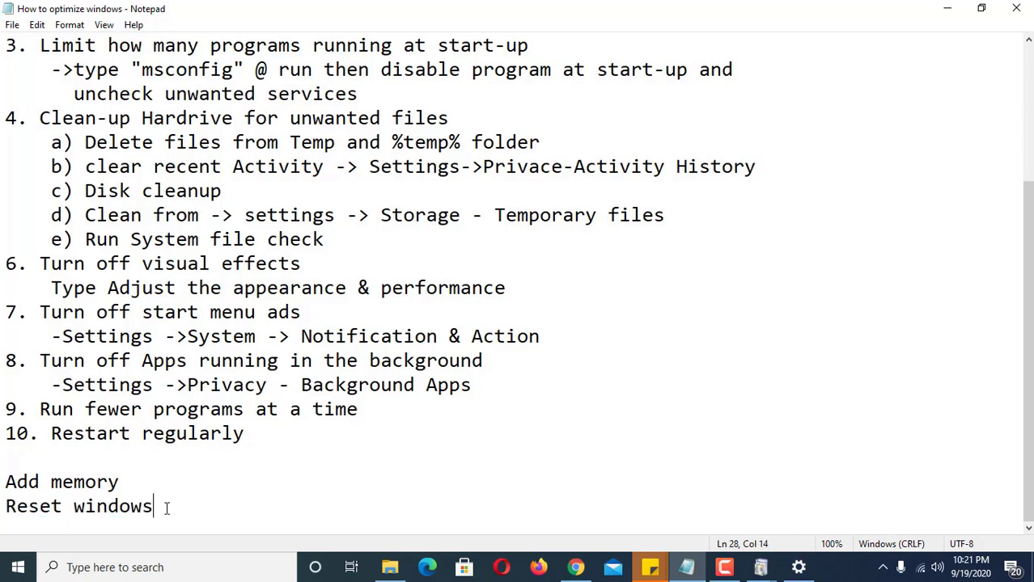
{"action": "left_click_drag", "start_coordinate": [173, 507], "coordinate": [6, 506]}
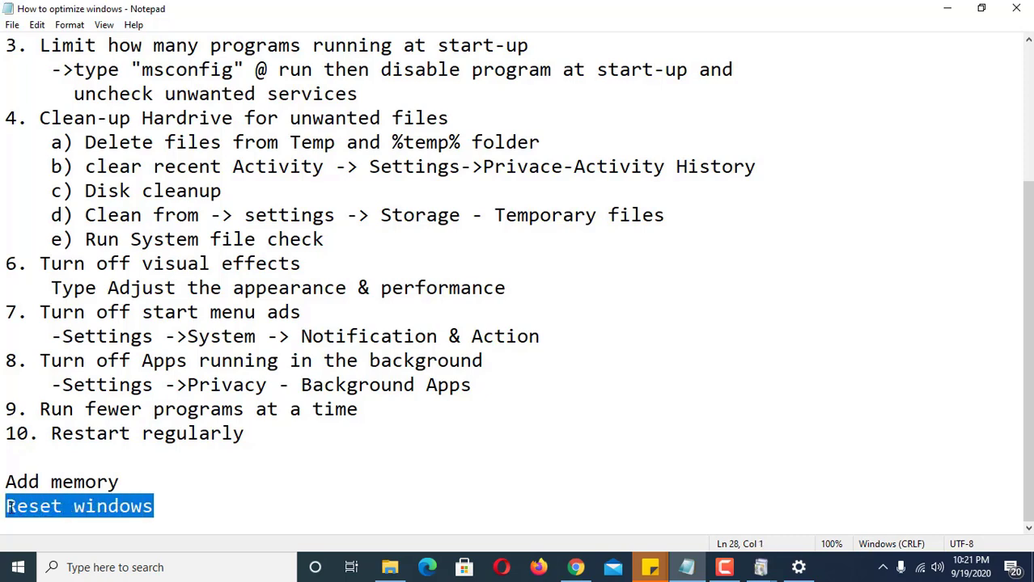
{"action": "left_click", "coordinate": [182, 506]}
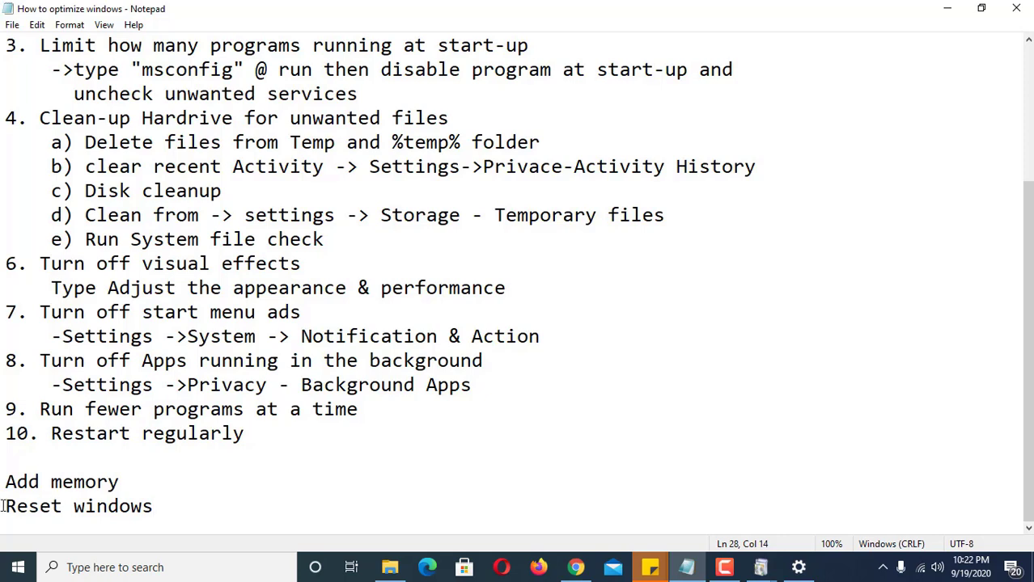
{"action": "mouse_move", "coordinate": [4, 508]}
{"action": "left_mouse_down"}
{"action": "mouse_move", "coordinate": [162, 506]}
{"action": "mouse_move", "coordinate": [18, 508]}
{"action": "left_mouse_up"}
{"action": "left_click", "coordinate": [197, 507]}
- Open the Recovery page under Update & Security in Windows Settings to examine Reset this PC, and minimize Settings from its home page
{"action": "left_click", "coordinate": [18, 569]}
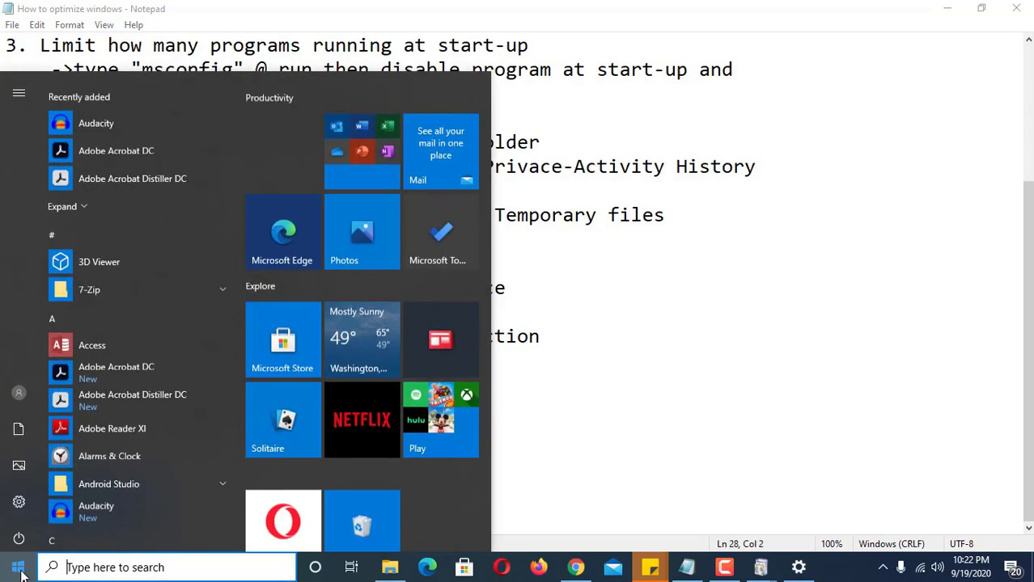
{"action": "left_click", "coordinate": [21, 506]}
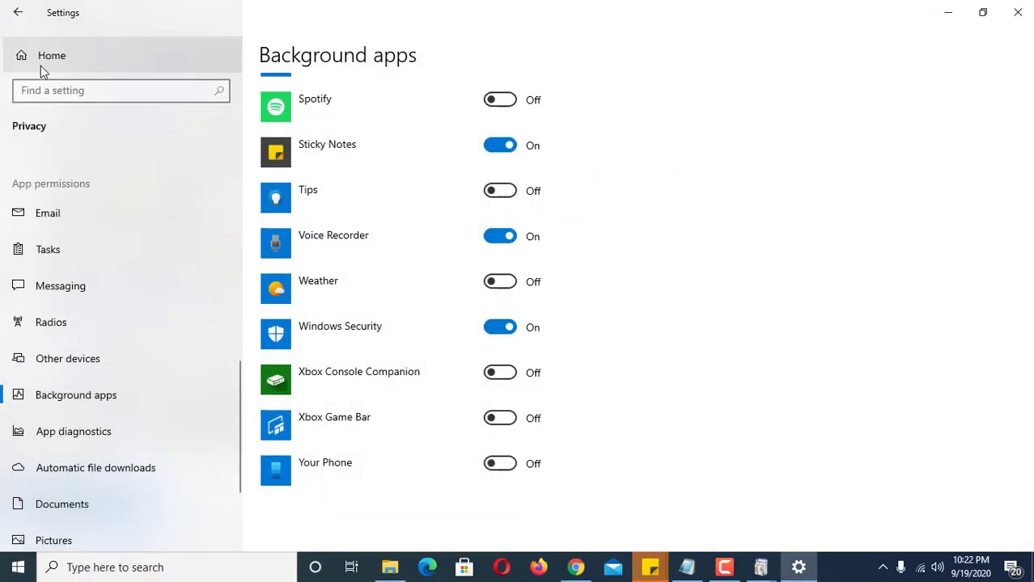
{"action": "left_click", "coordinate": [40, 57]}
{"action": "left_click", "coordinate": [692, 342]}
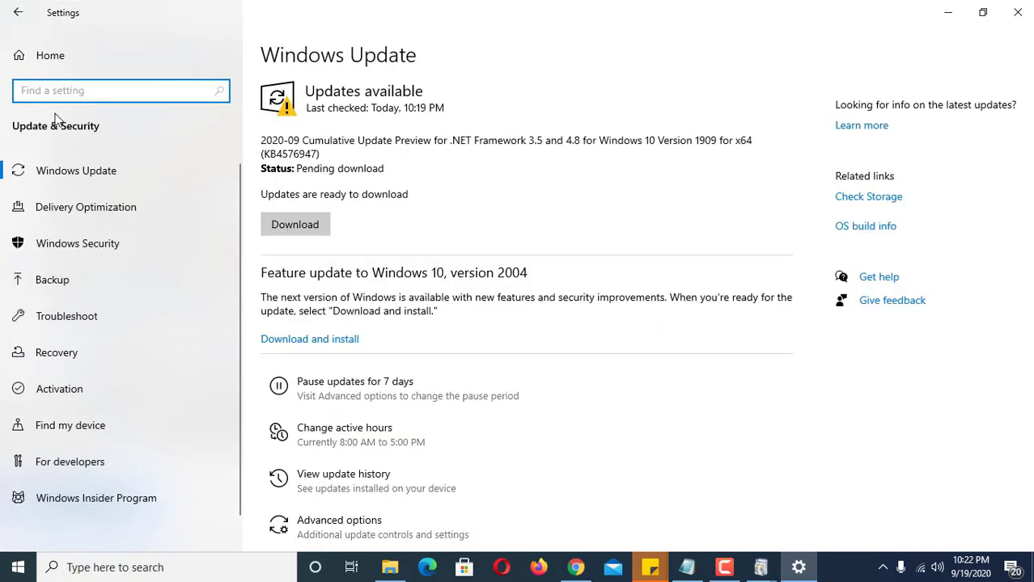
{"action": "left_click", "coordinate": [73, 361]}
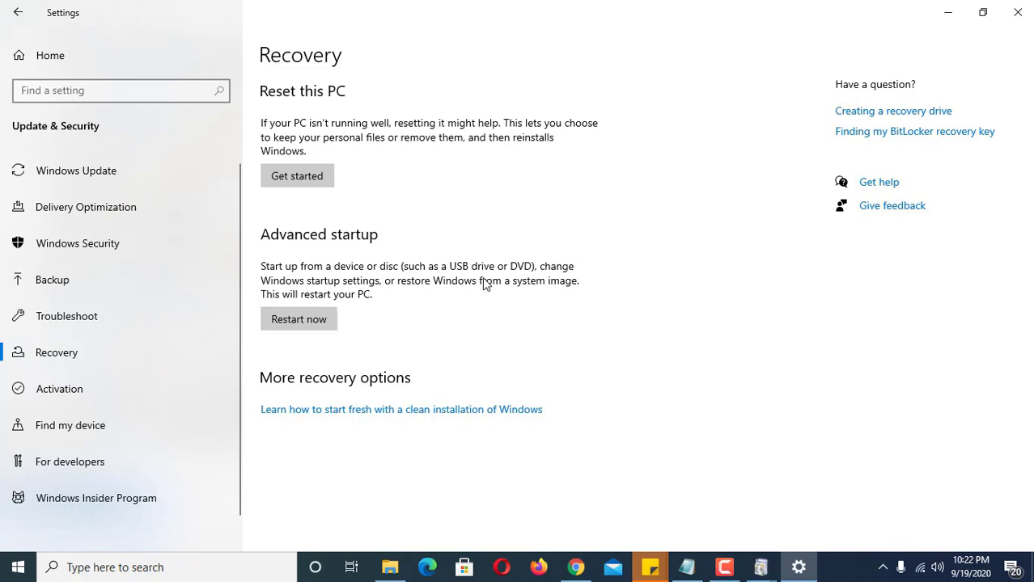
{"action": "left_click", "coordinate": [19, 15]}
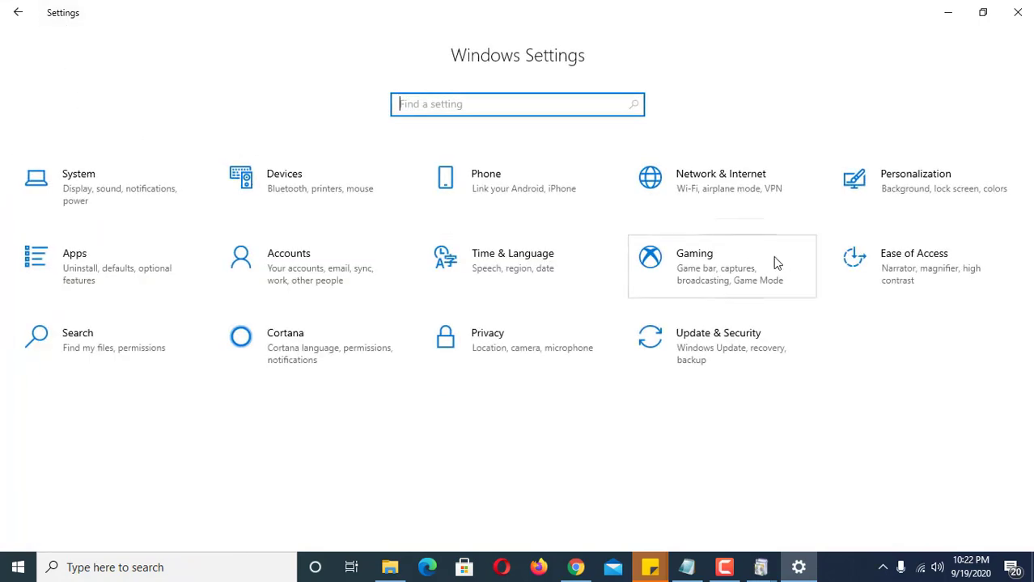
{"action": "left_click", "coordinate": [950, 13]}
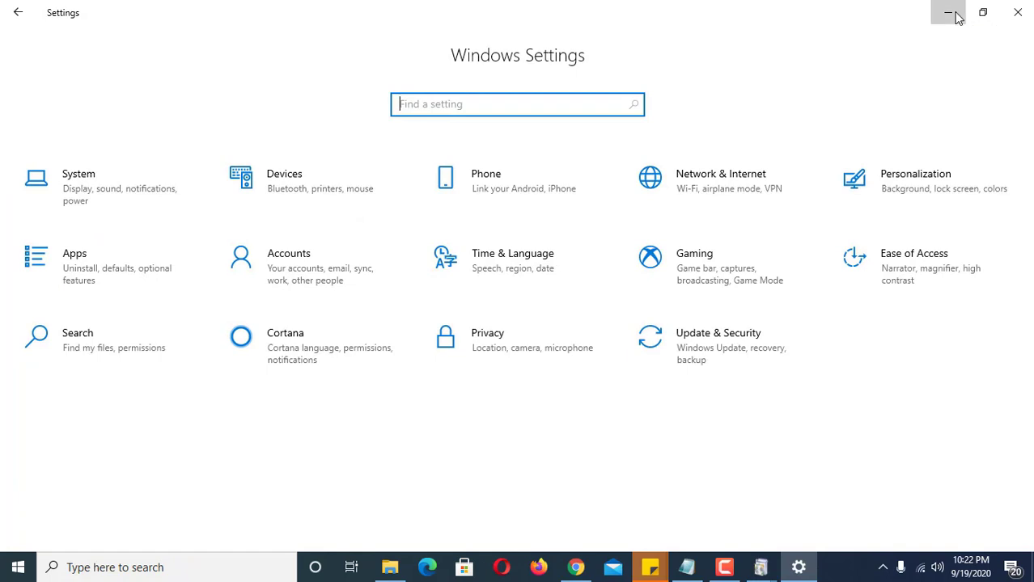
- Return to the beginning of the Notepad checklist and review its optimization items
{"action": "left_click", "coordinate": [276, 466]}
{"action": "left_click_drag", "start_coordinate": [205, 496], "coordinate": [10, 13]}
{"action": "left_click", "coordinate": [437, 242]}
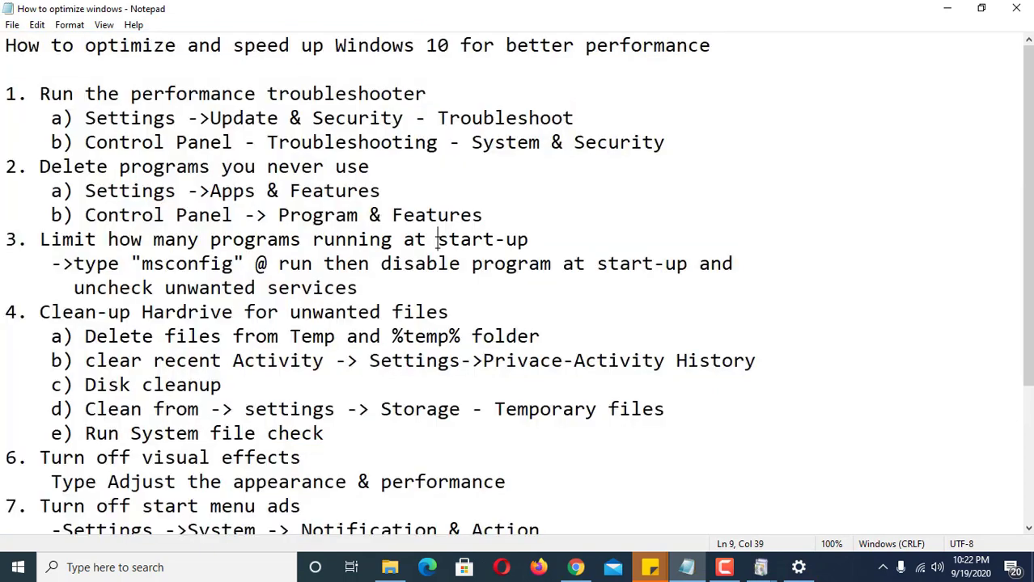
{"action": "scroll", "coordinate": [212, 118], "scroll_direction": "down", "scroll_amount": 3}
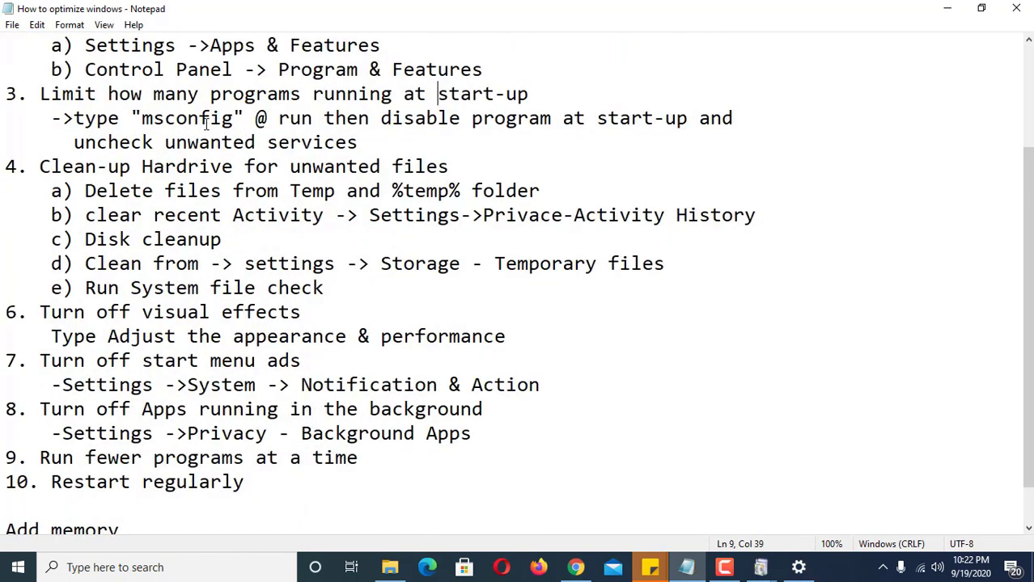
{"action": "scroll", "coordinate": [295, 272], "scroll_direction": "up", "scroll_amount": 3}
{"action": "left_click", "coordinate": [724, 334]}
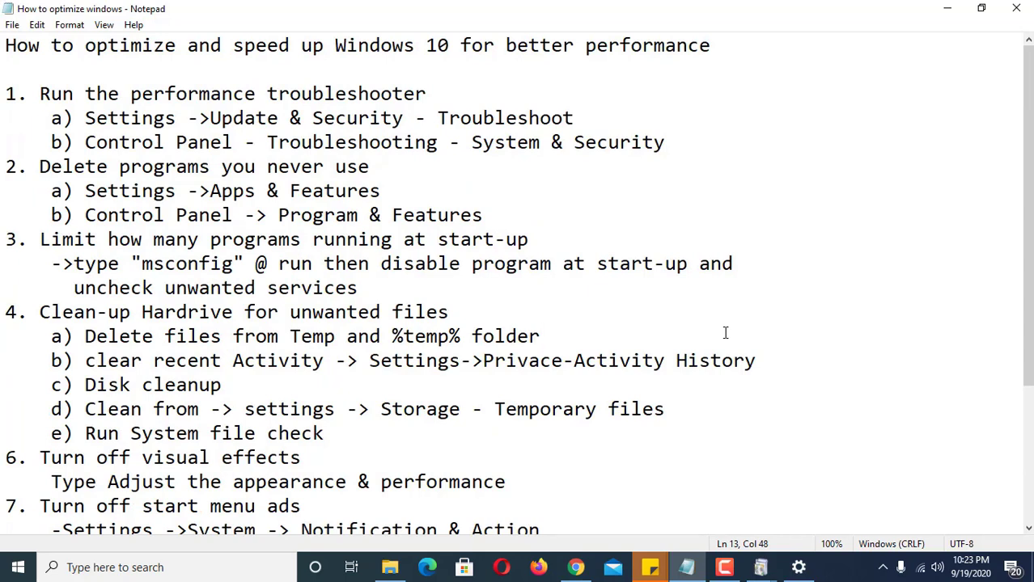
{"action": "mouse_move", "coordinate": [793, 569]}
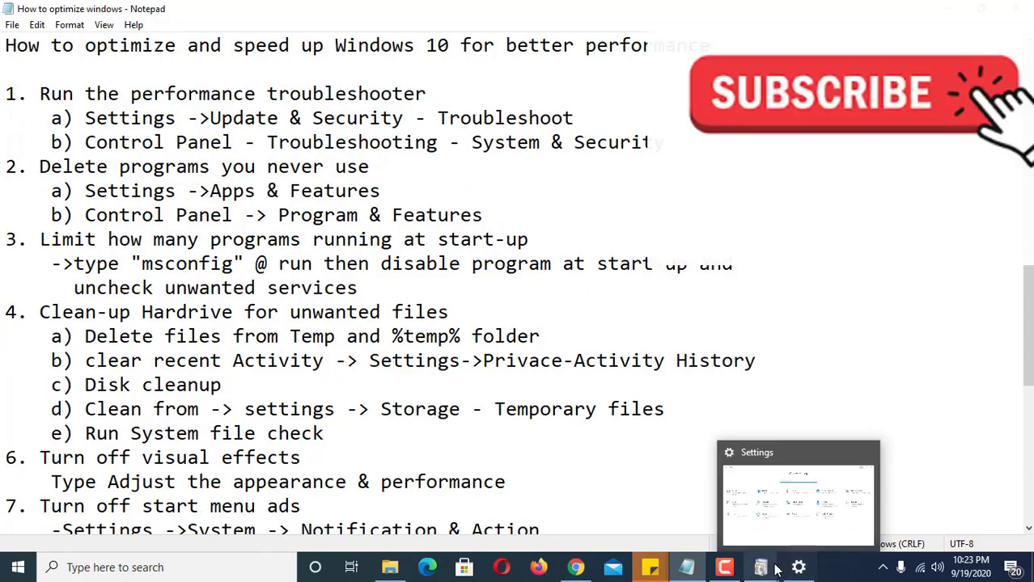